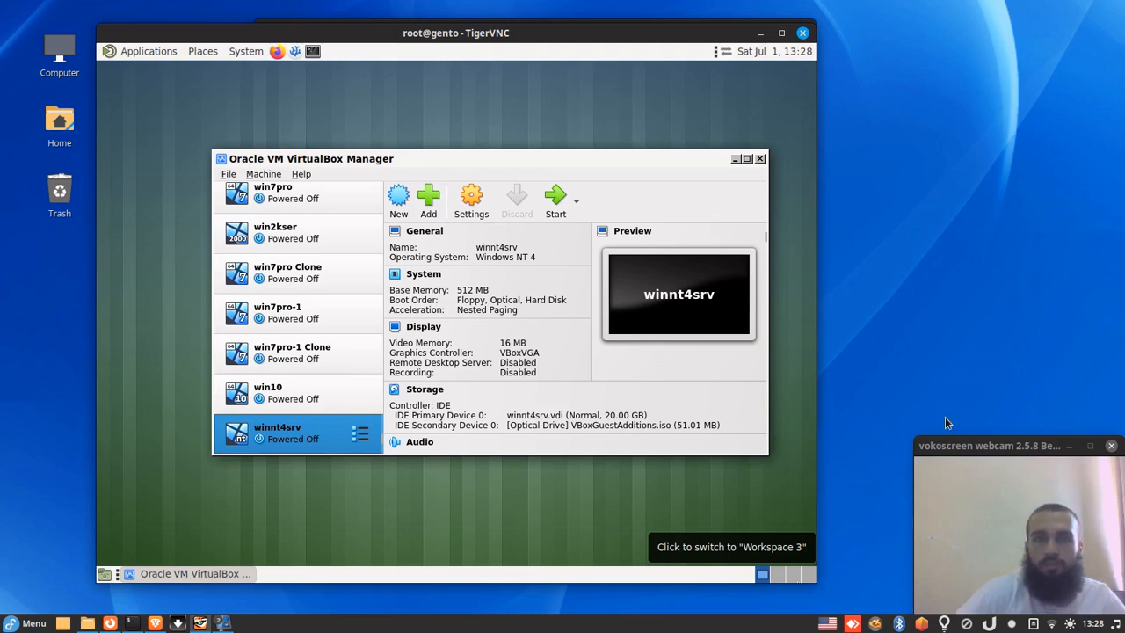
- Start a new machine named wint4srv with the Windows NT Server ISO, toggling expert mode off again
{"action": "left_click", "coordinate": [398, 201]}
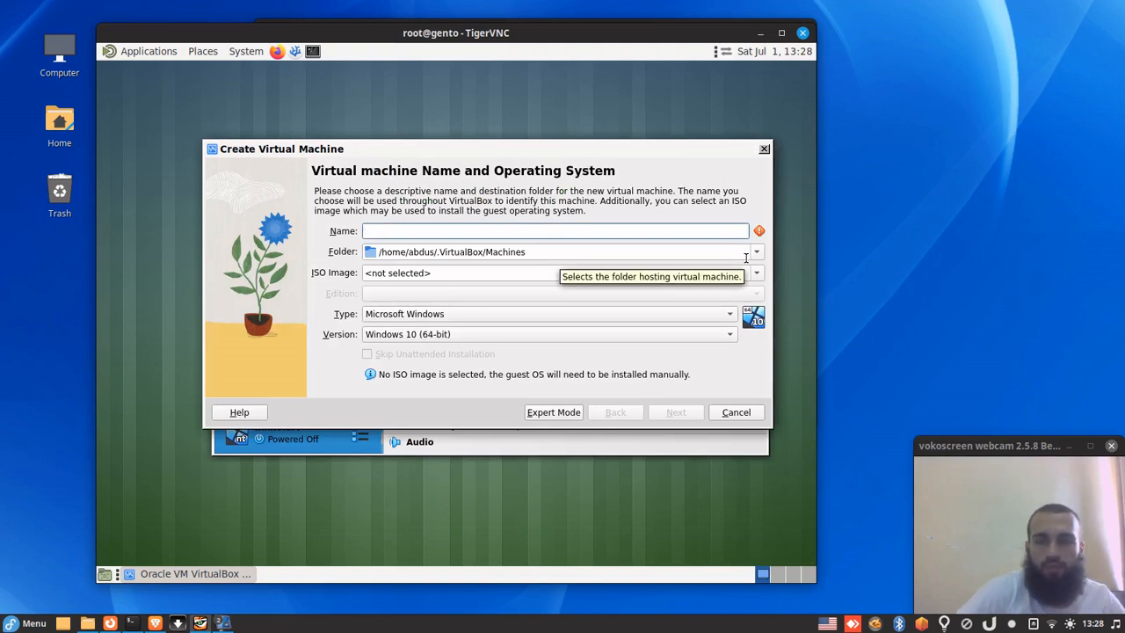
{"action": "type", "text": "win"}
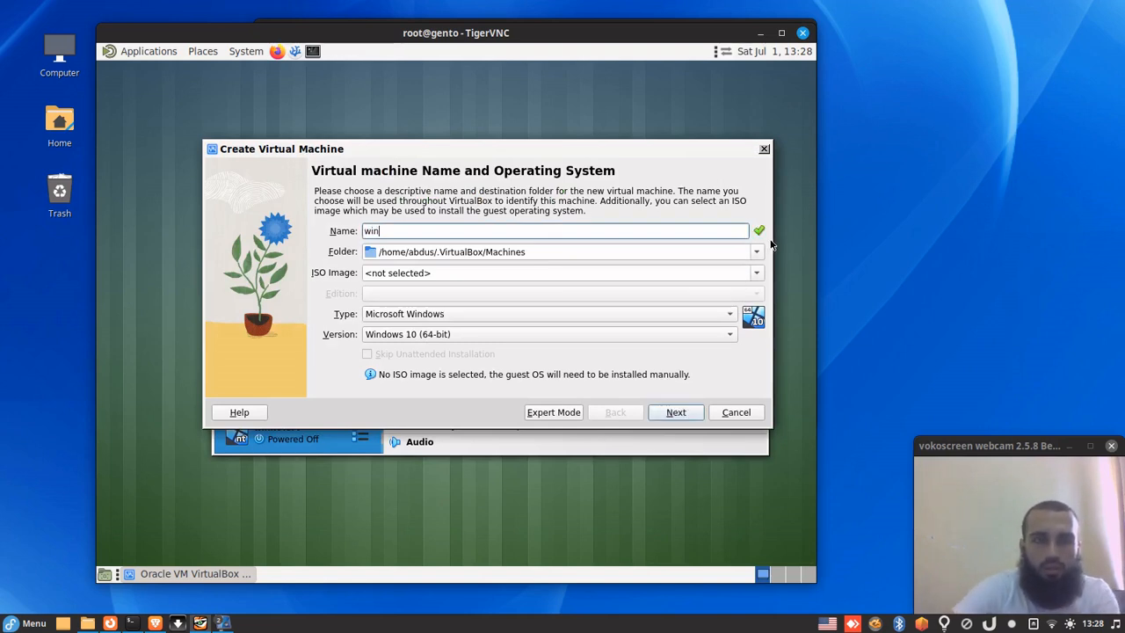
{"action": "type", "text": "t4srv"}
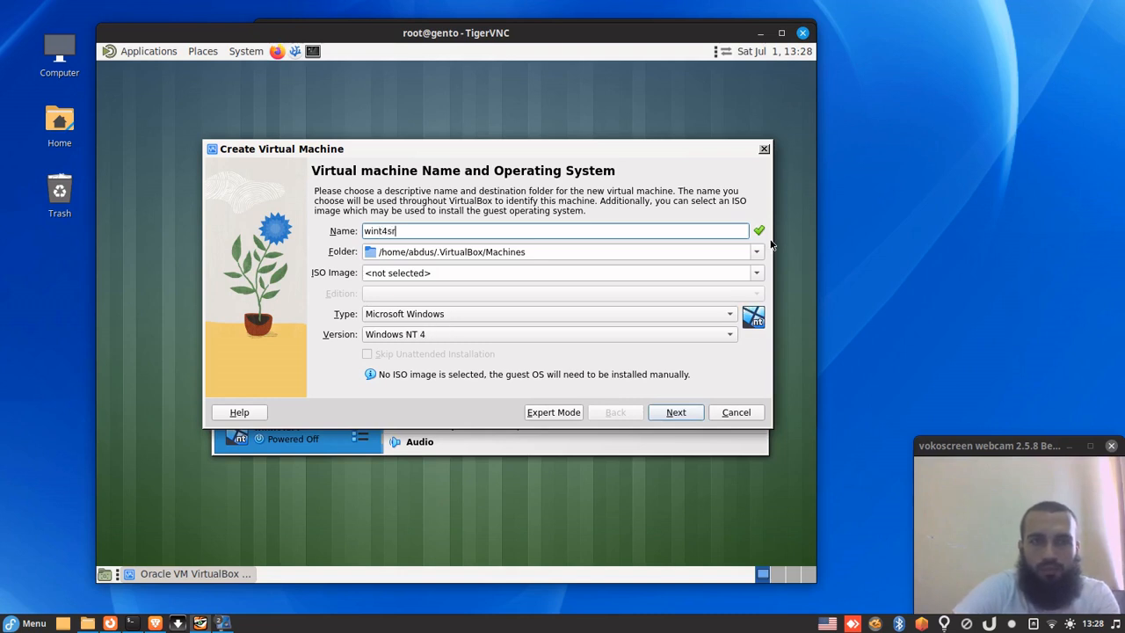
{"action": "left_click", "coordinate": [757, 272]}
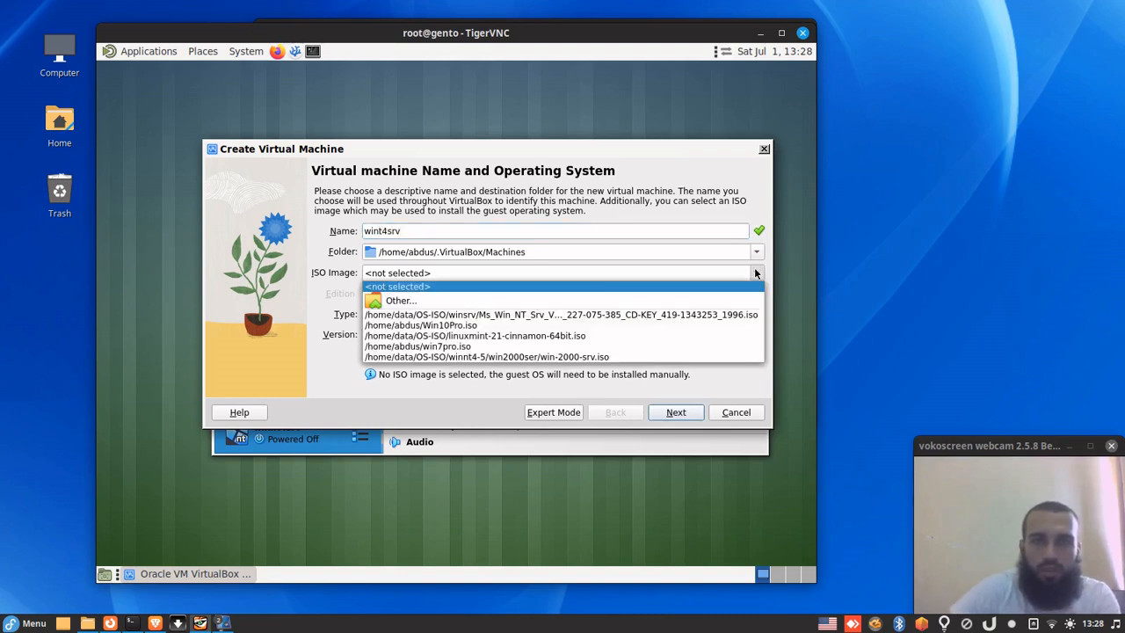
{"action": "left_click", "coordinate": [675, 316]}
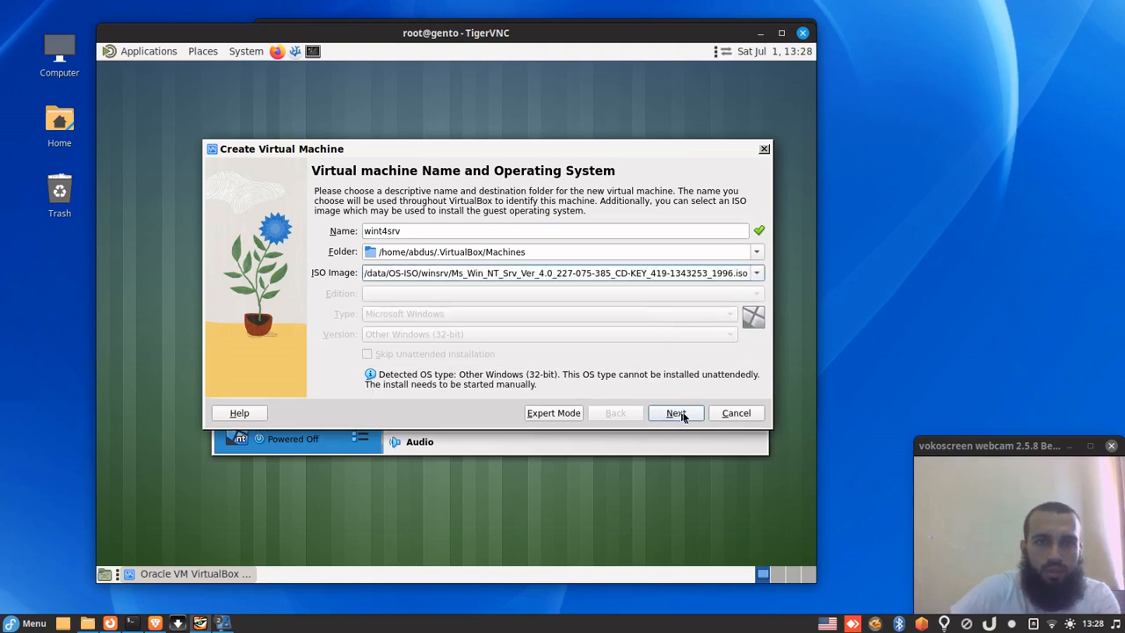
{"action": "left_click", "coordinate": [567, 416]}
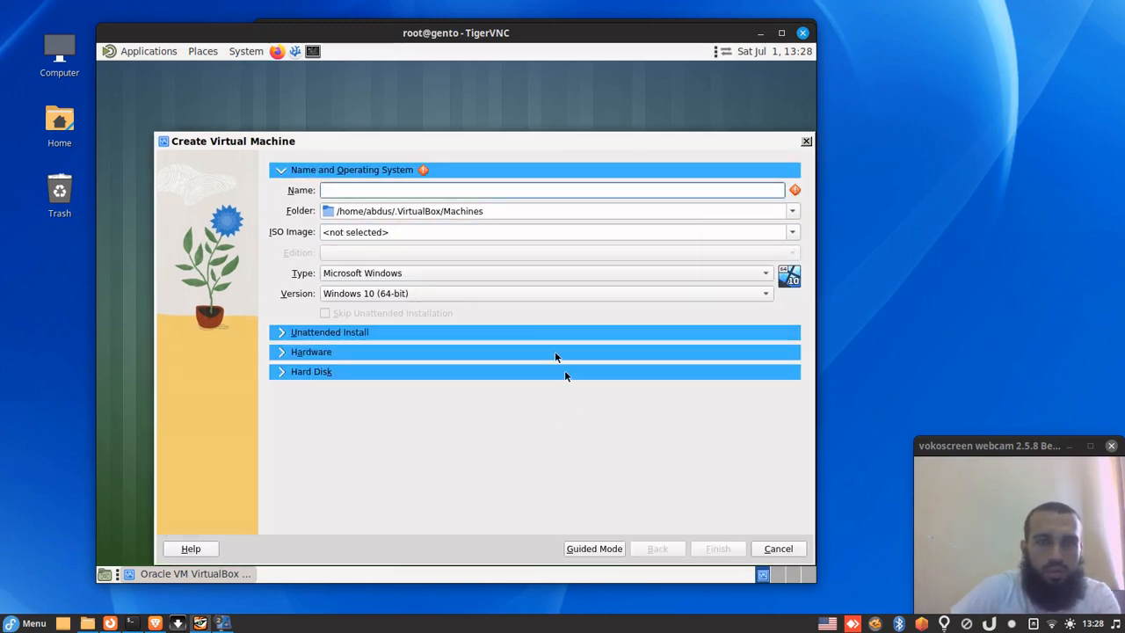
{"action": "left_click", "coordinate": [596, 549]}
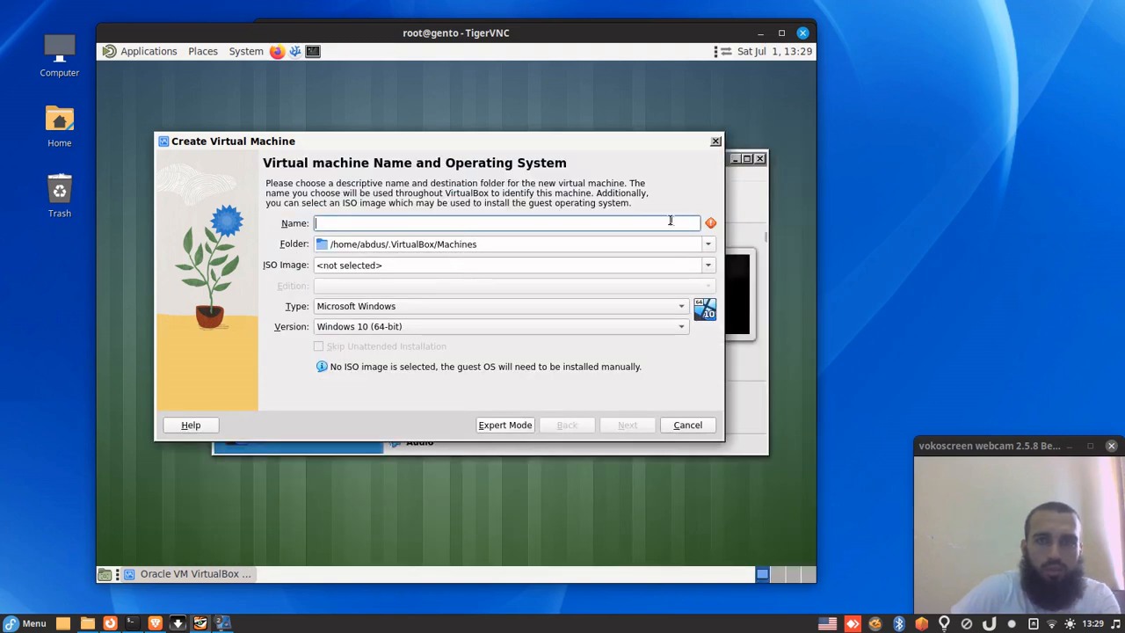
- Re-enter wint4srv with the NT 4.0 Server ISO and finish with default hardware and 20 GB disk
{"action": "type", "text": "wint4"}
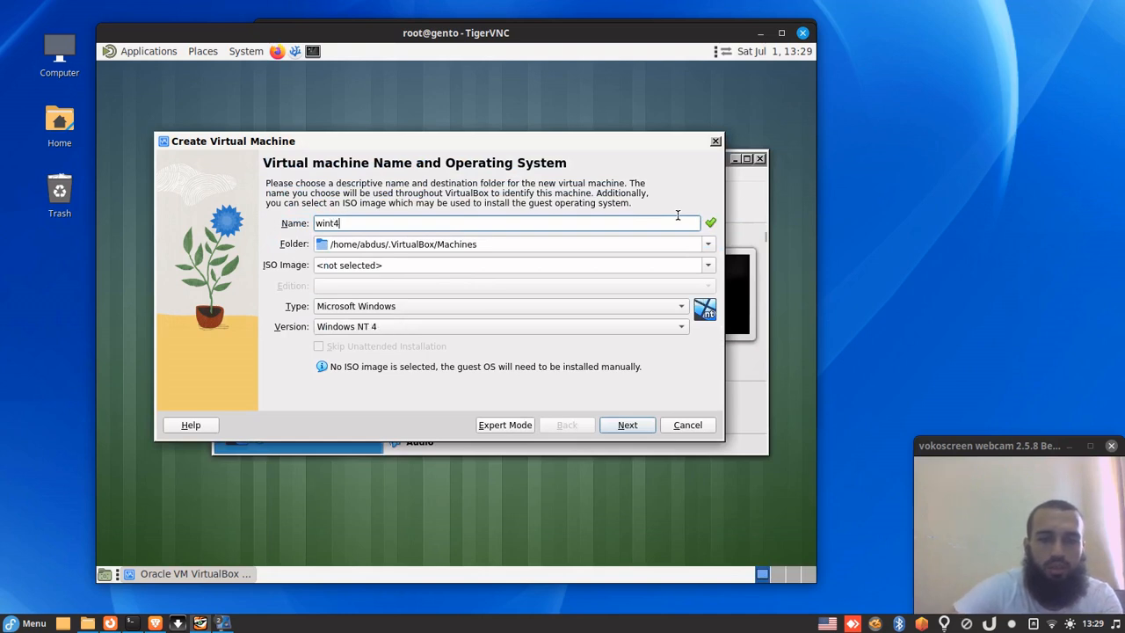
{"action": "type", "text": "srv"}
{"action": "left_click", "coordinate": [699, 265]}
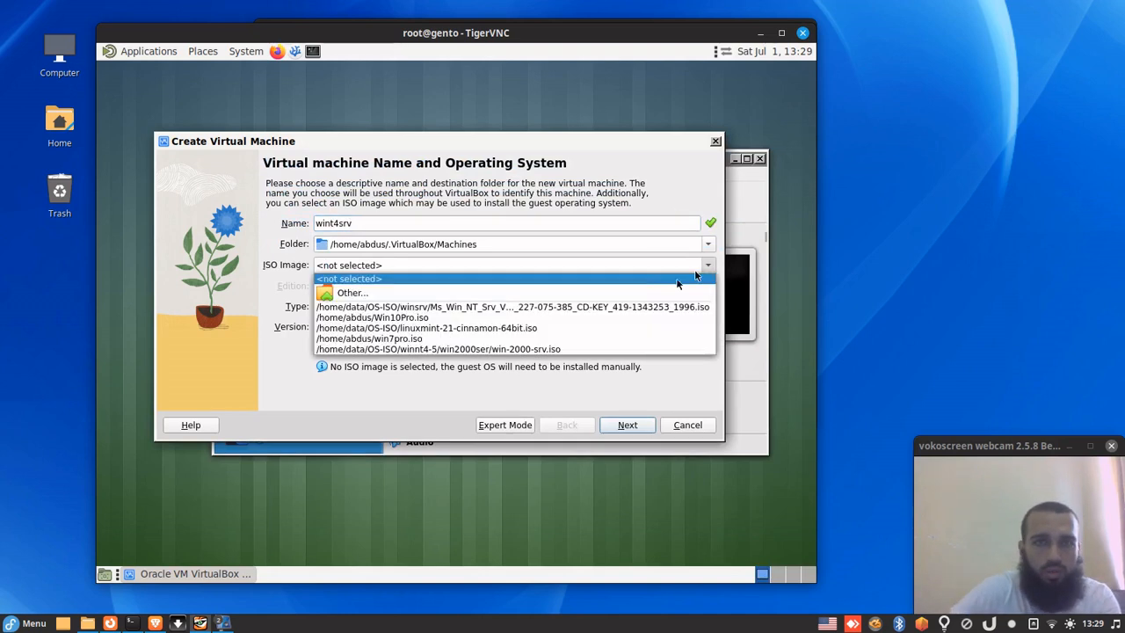
{"action": "left_click", "coordinate": [625, 306]}
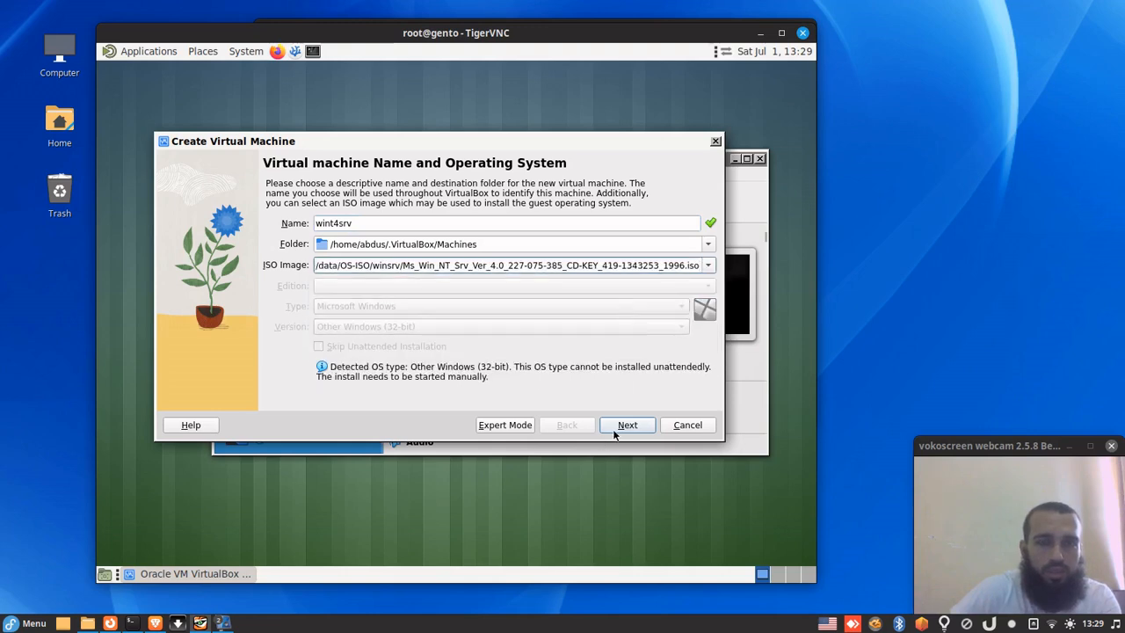
{"action": "left_click", "coordinate": [615, 430]}
{"action": "left_click", "coordinate": [623, 428]}
{"action": "left_click", "coordinate": [622, 428]}
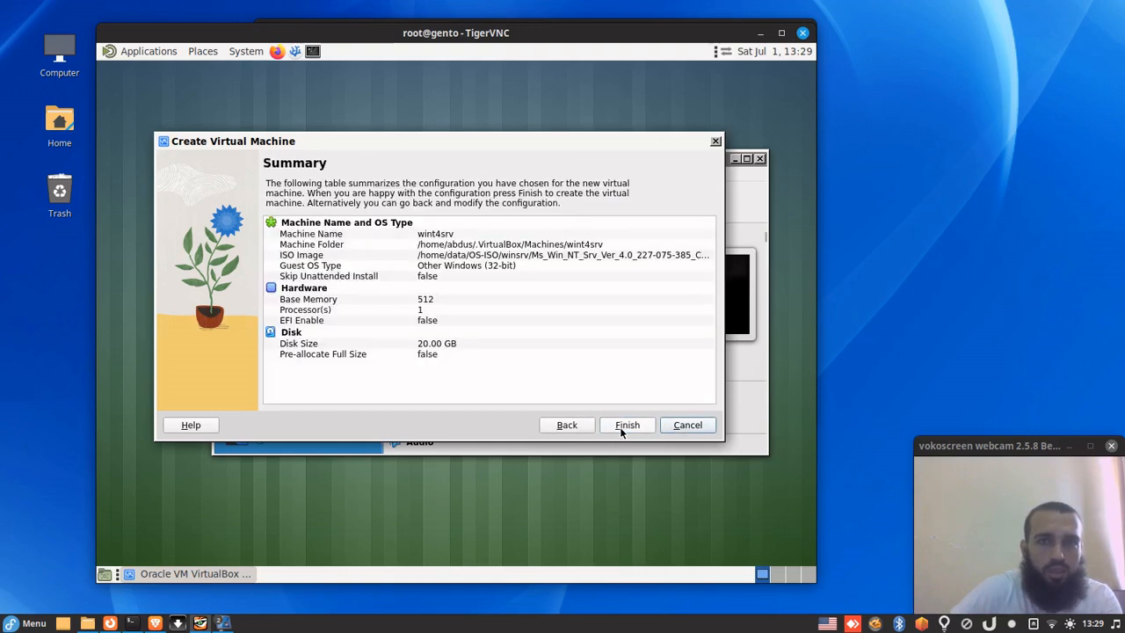
{"action": "left_click", "coordinate": [627, 425]}
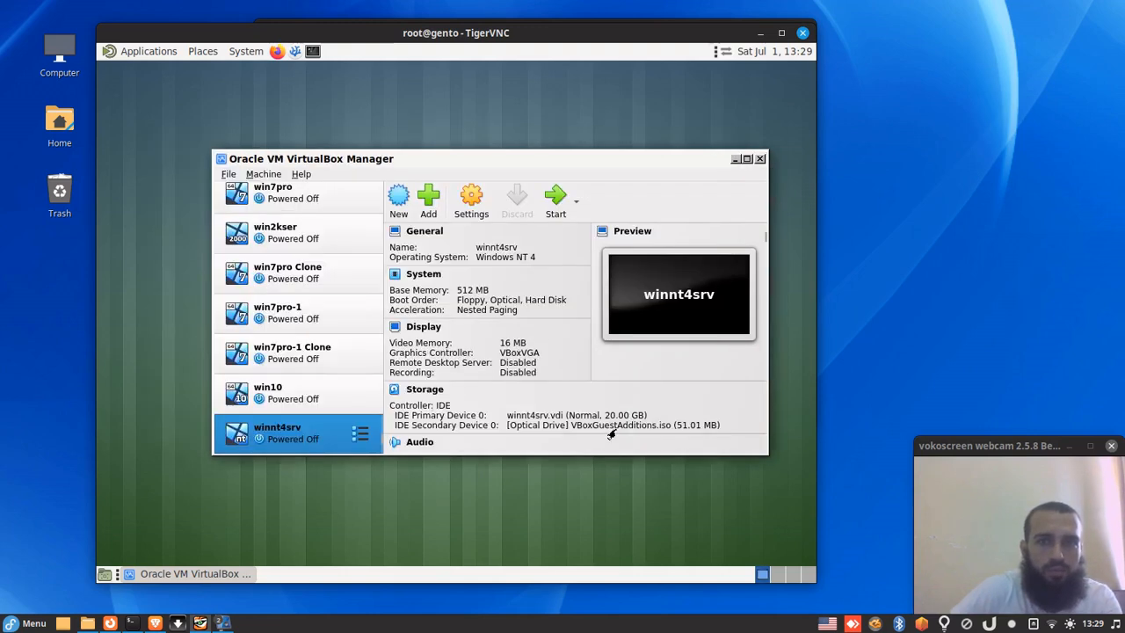
- Set the wint4srv guest version to Windows NT 4 in General settings and save
{"action": "left_click", "coordinate": [451, 203]}
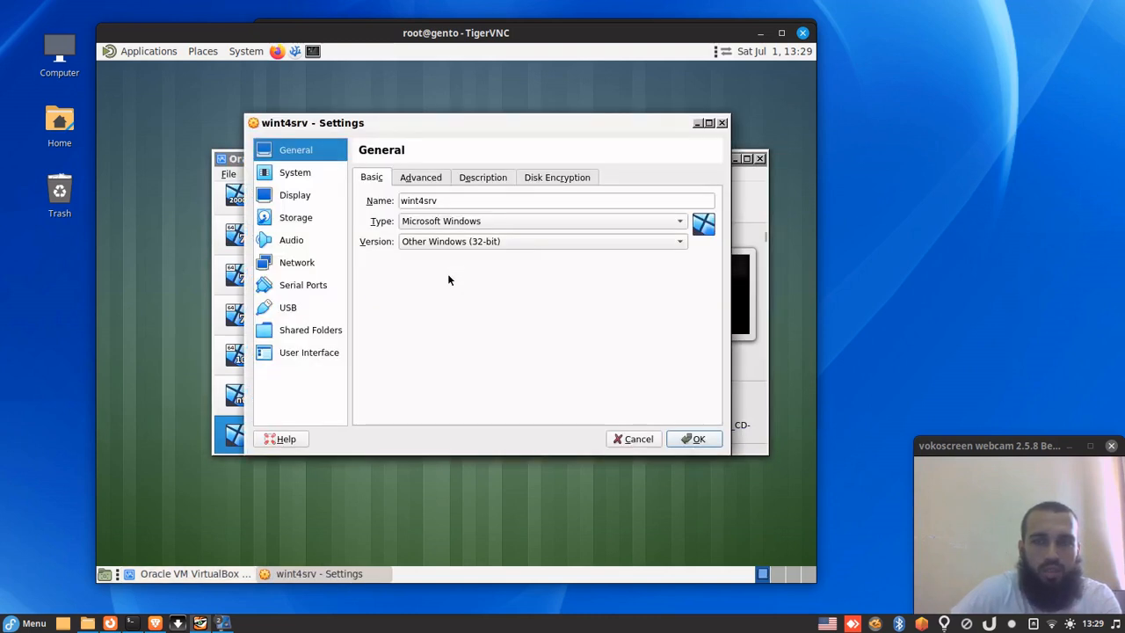
{"action": "left_click", "coordinate": [526, 242]}
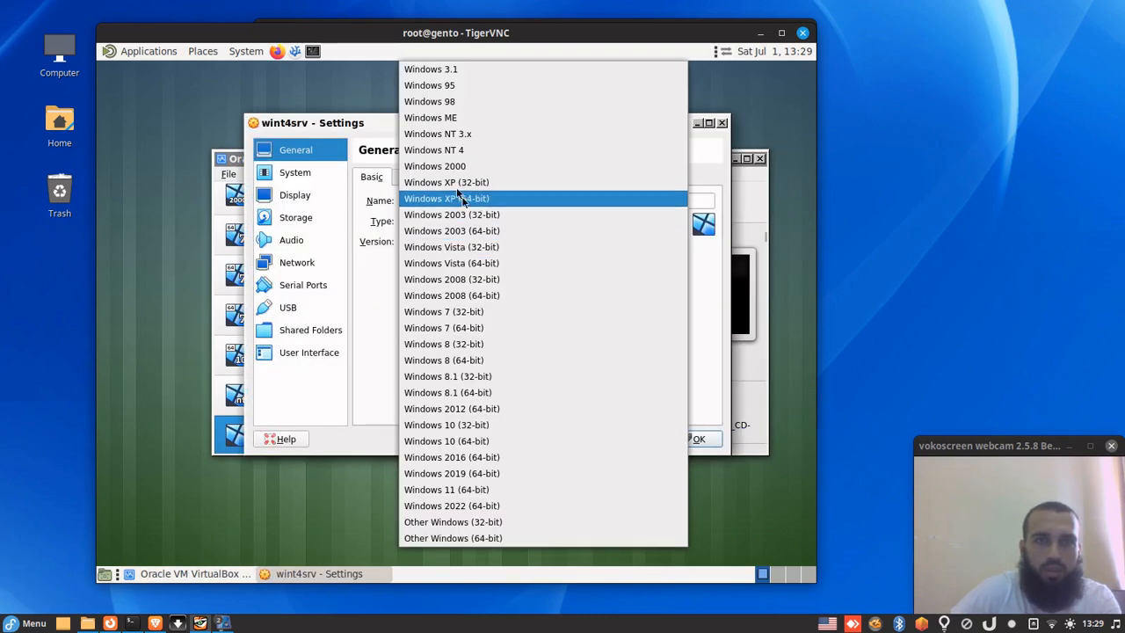
{"action": "left_click", "coordinate": [466, 149]}
{"action": "left_click", "coordinate": [694, 438]}
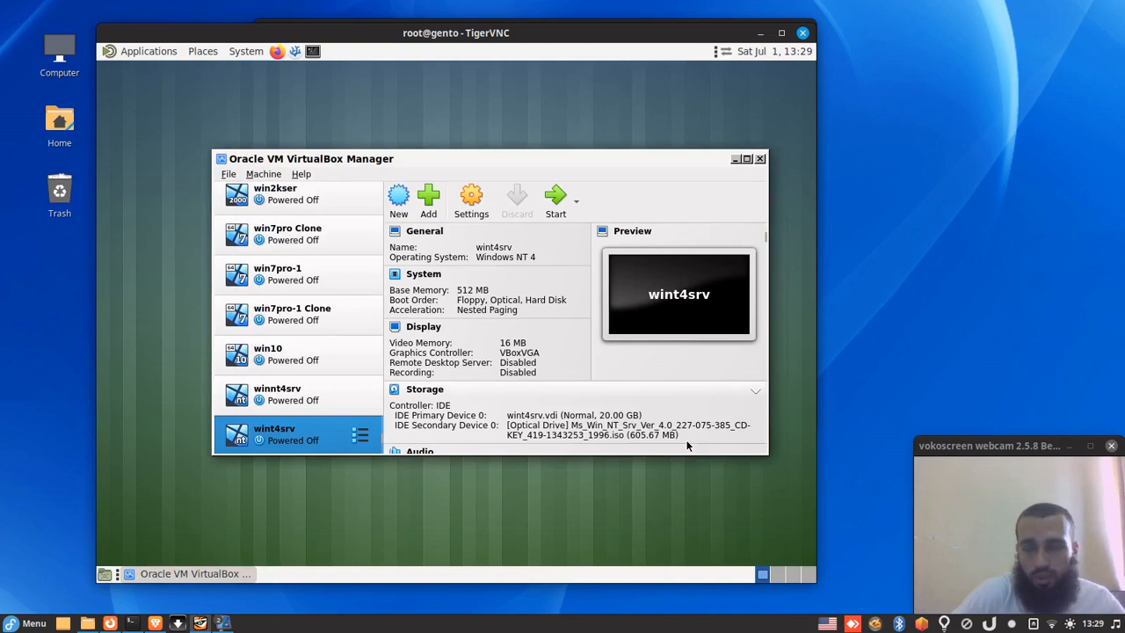
- Check the Storage settings' optical drive holding the NT ISO, then cancel without changes
{"action": "left_click", "coordinate": [479, 218]}
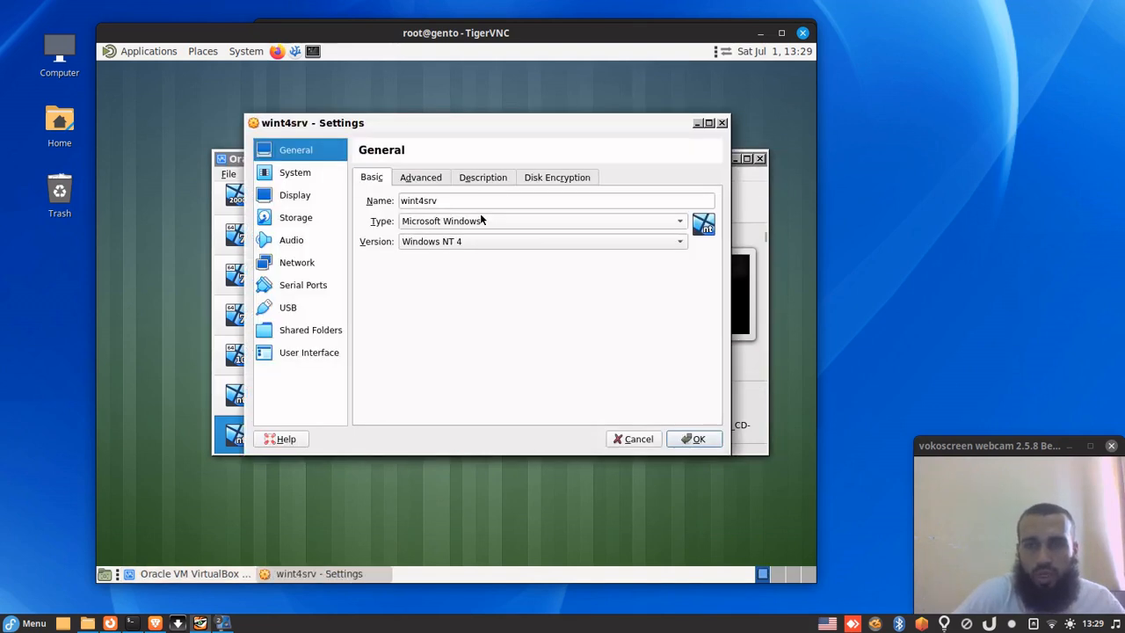
{"action": "left_click", "coordinate": [322, 217]}
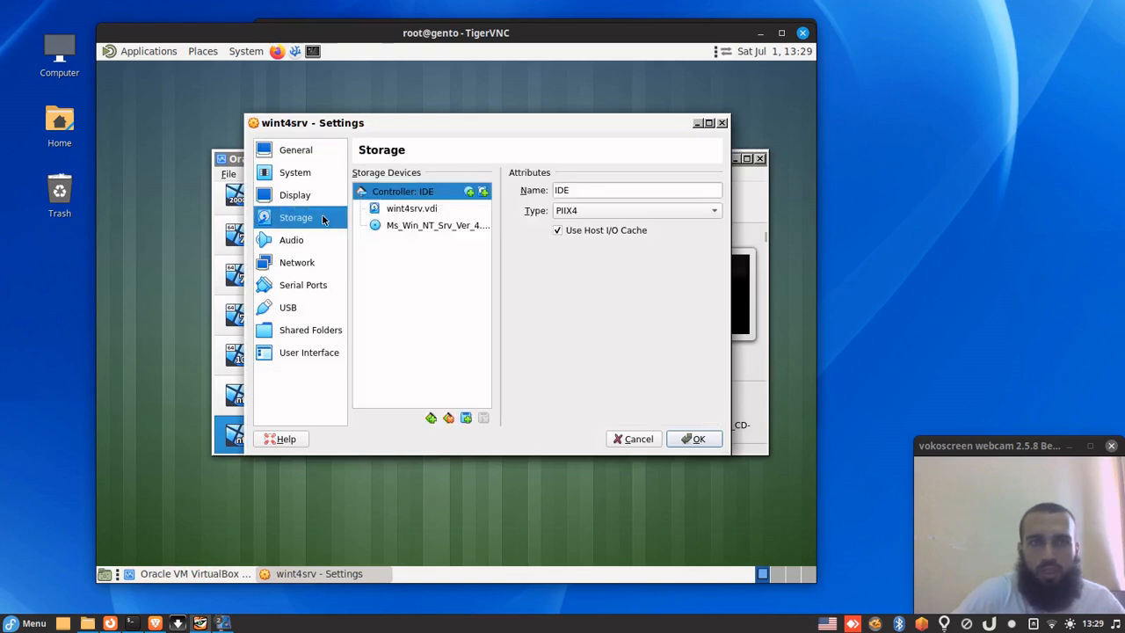
{"action": "right_click", "coordinate": [435, 228]}
{"action": "left_click", "coordinate": [752, 190]}
{"action": "left_click", "coordinate": [751, 191]}
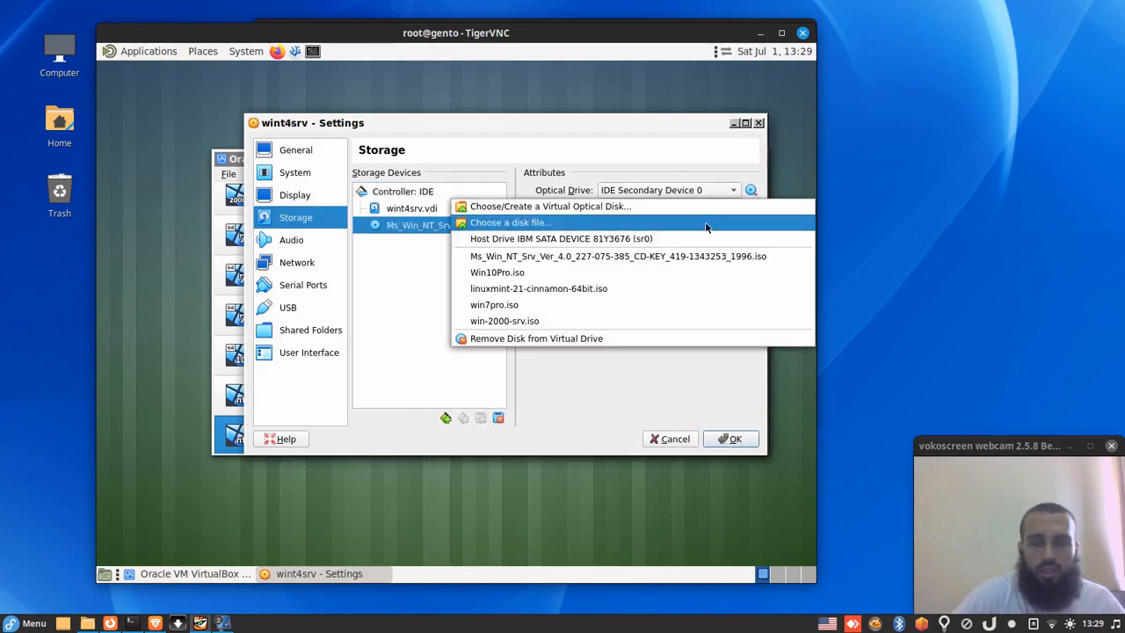
{"action": "left_click", "coordinate": [646, 413]}
{"action": "left_click", "coordinate": [659, 439]}
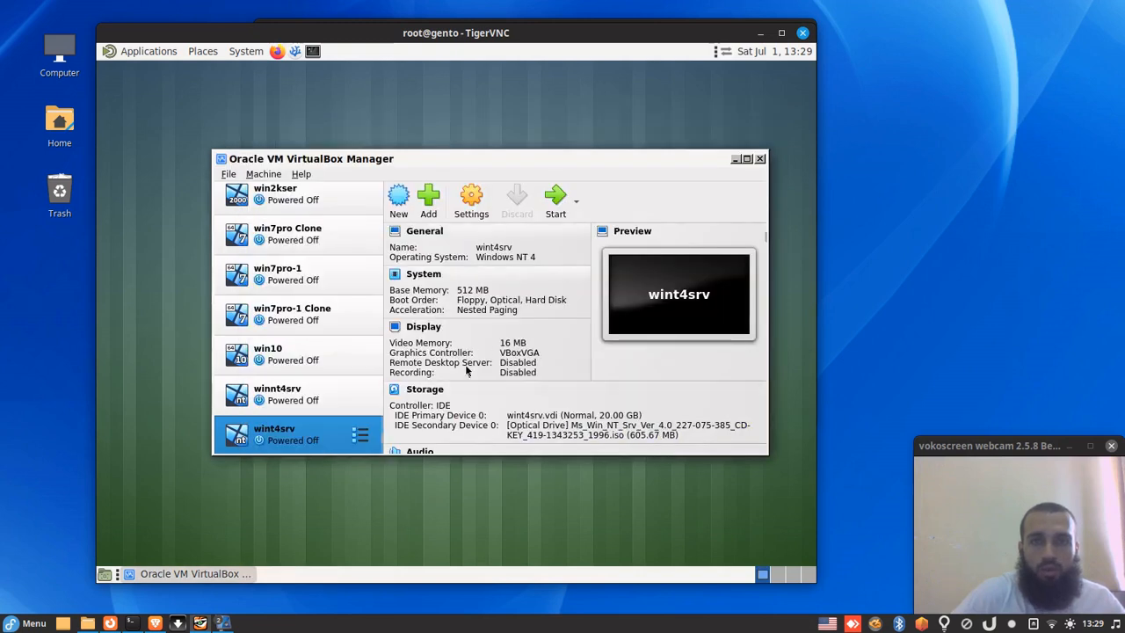
{"action": "left_click", "coordinate": [606, 429]}
{"action": "left_click", "coordinate": [627, 387]}
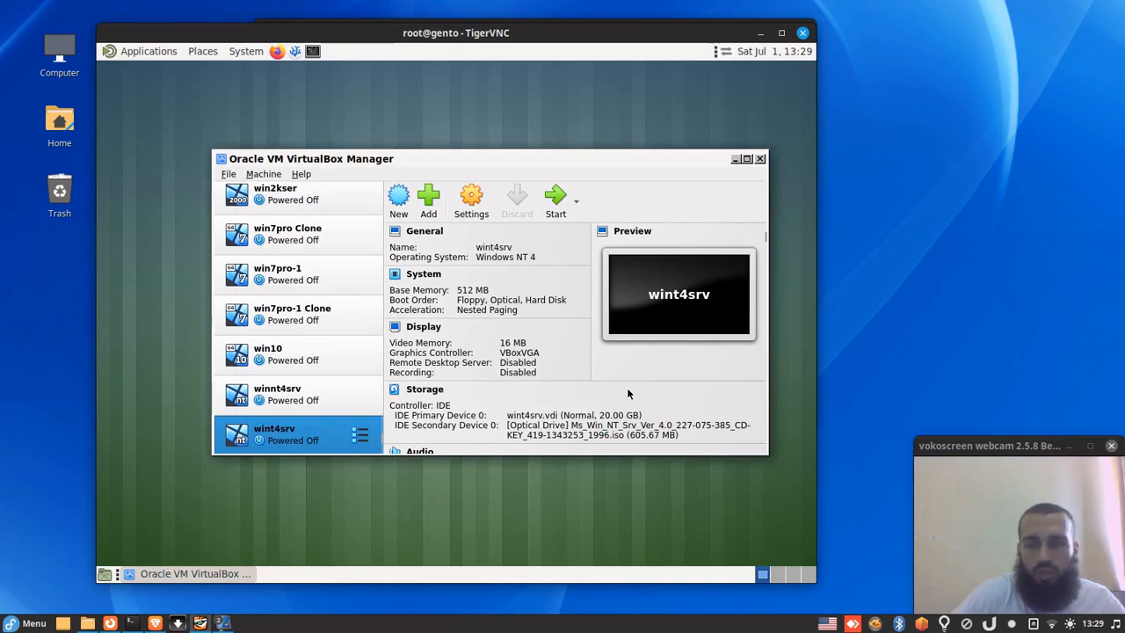
- Launch the wint4srv virtual machine
{"action": "left_click", "coordinate": [555, 204]}
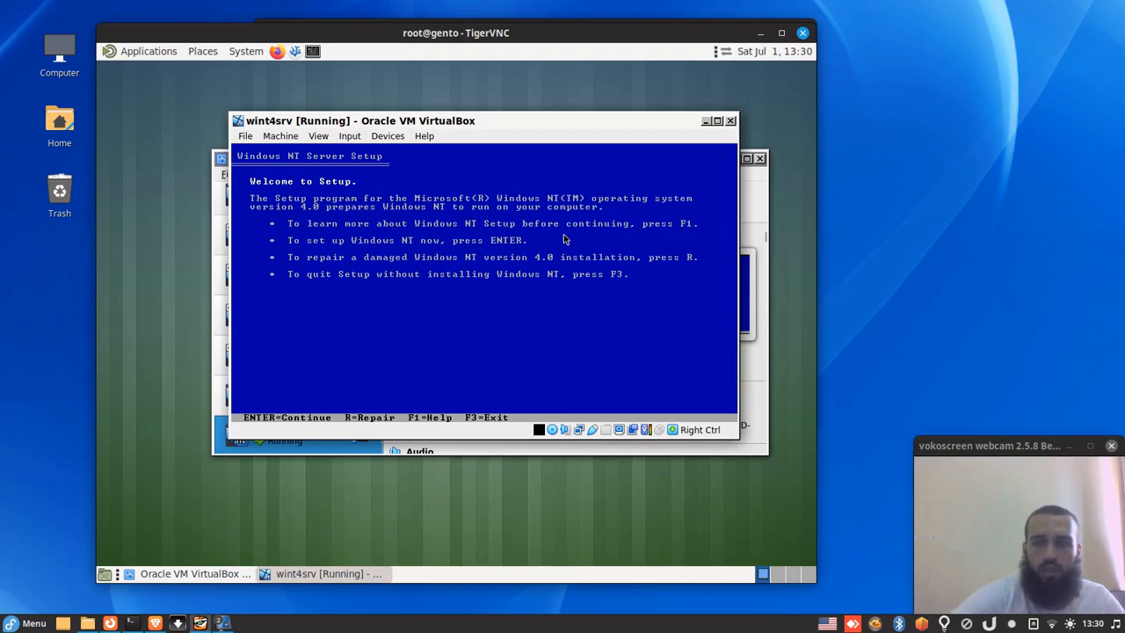
- Get past Setup's welcome, storage and disk notices, accept the licence and confirm the hardware list
{"action": "key", "text": "Return"}
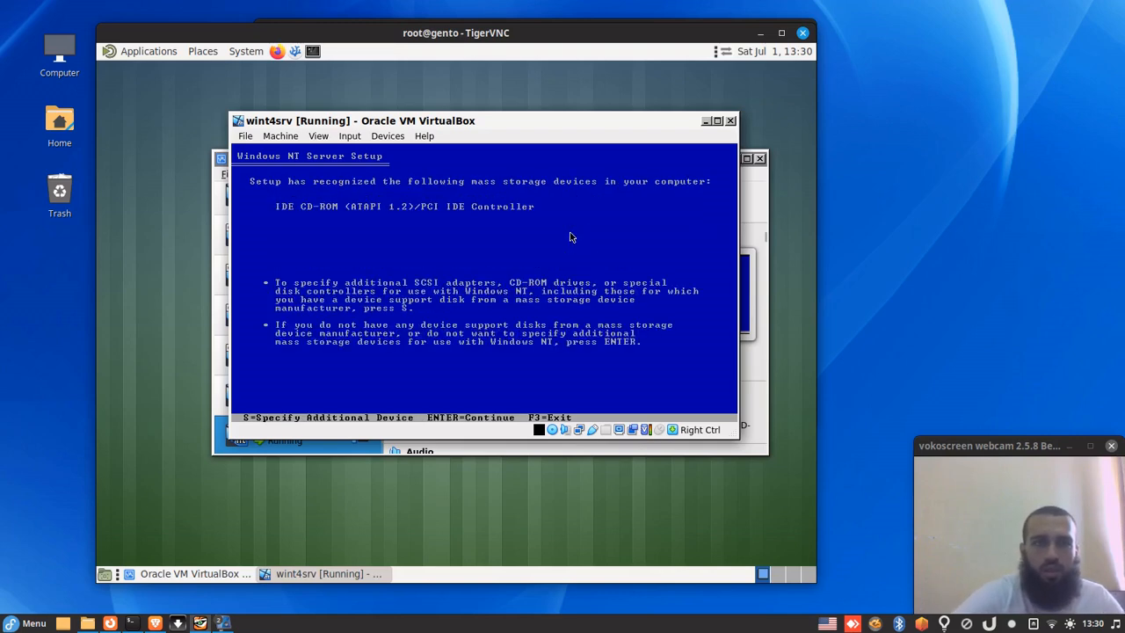
{"action": "key", "text": "Return"}
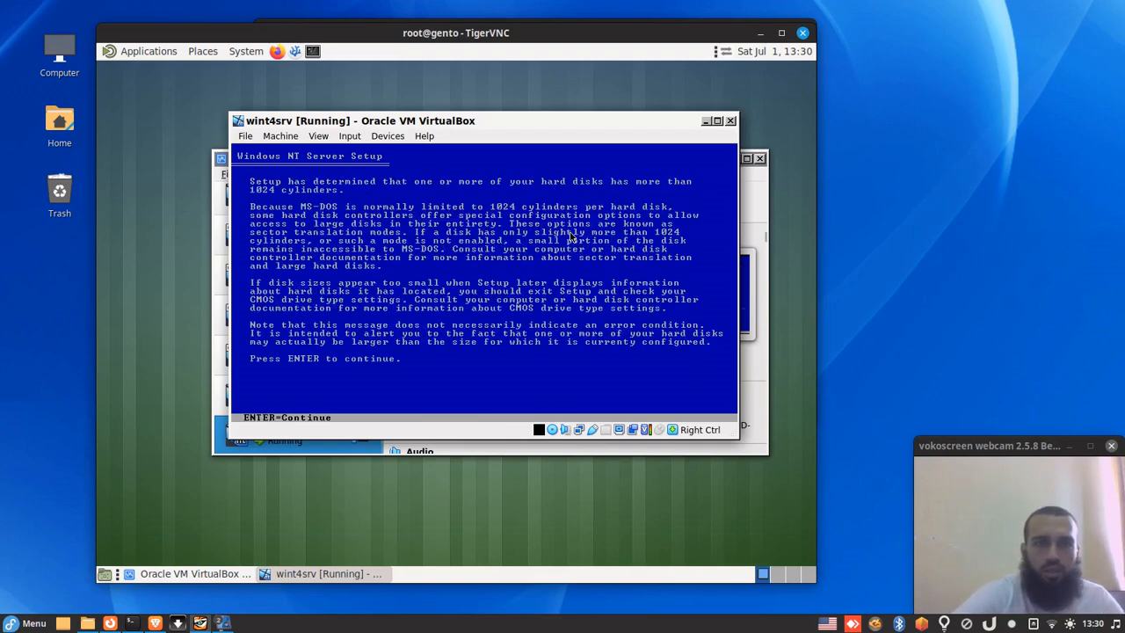
{"action": "key", "text": "Return"}
{"action": "key", "text": "c"}
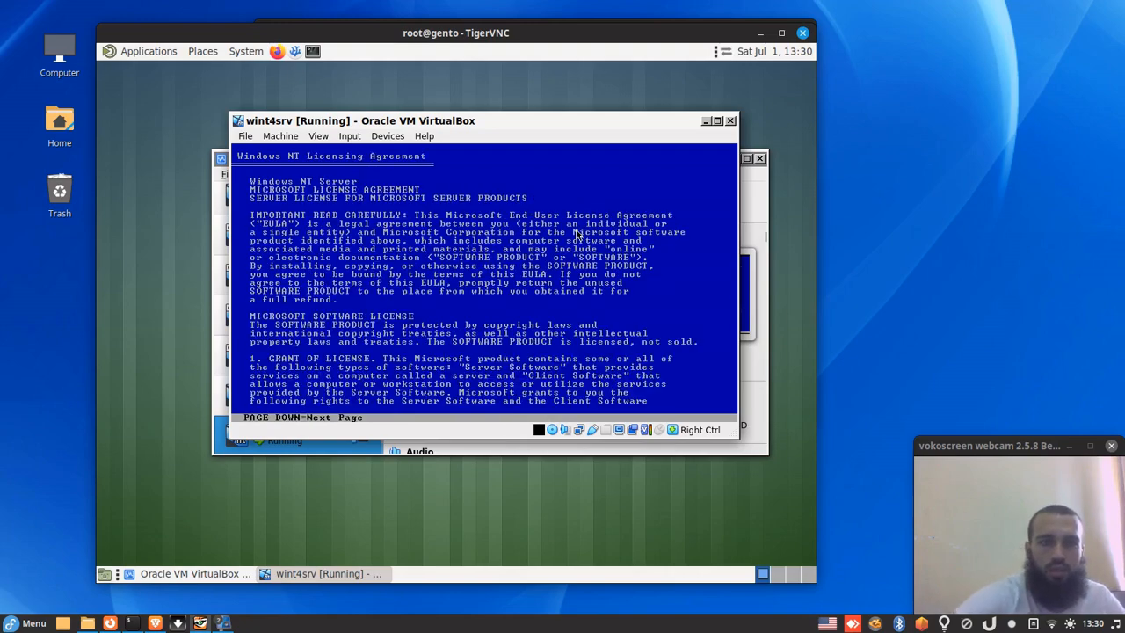
{"action": "key", "text": "Page_Down"}
{"action": "key", "text": "Page_Down"}
{"action": "key", "text": "Page_Down"}
{"action": "key", "text": "Page_Down"}
{"action": "key", "text": "Page_Down"}
{"action": "key", "text": "Page_Down"}
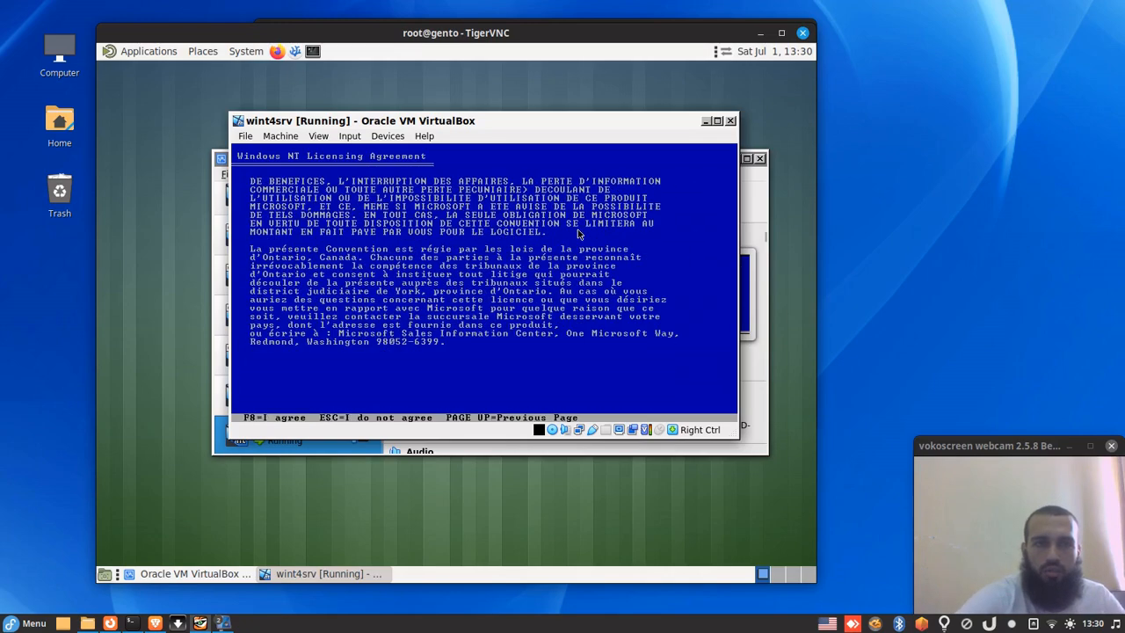
{"action": "key", "text": "F8"}
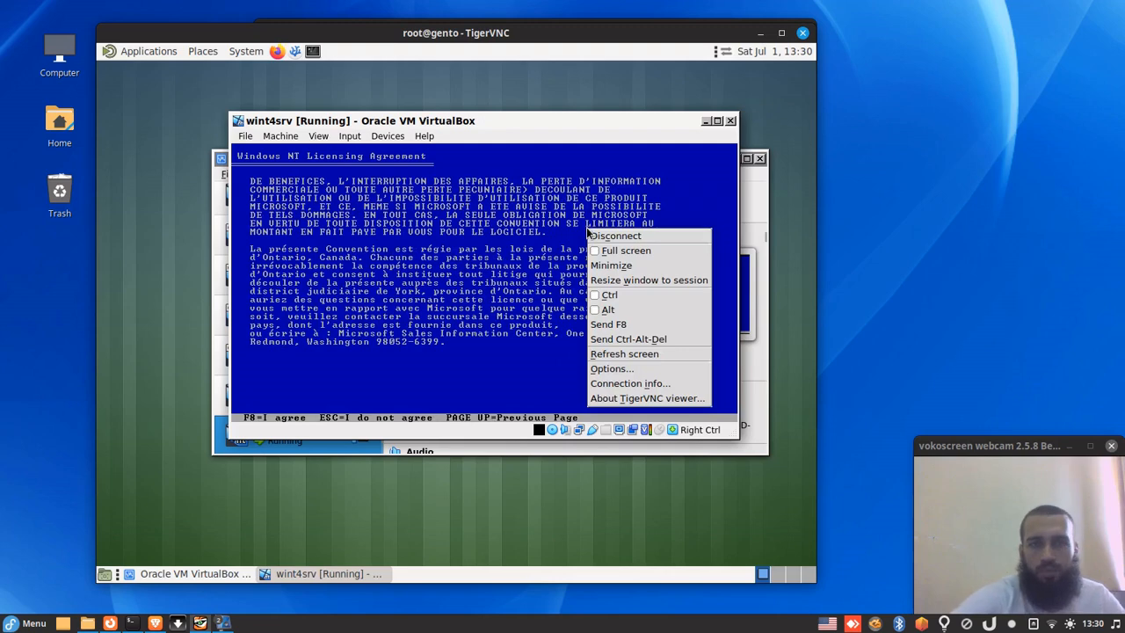
{"action": "key", "text": "F8"}
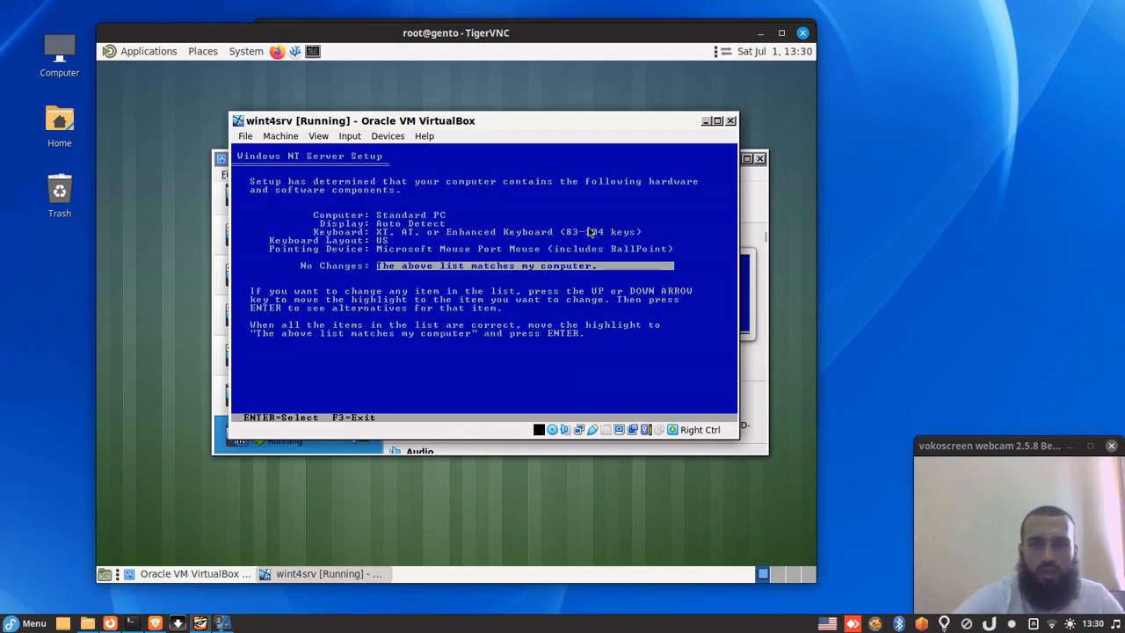
{"action": "key", "text": "Return"}
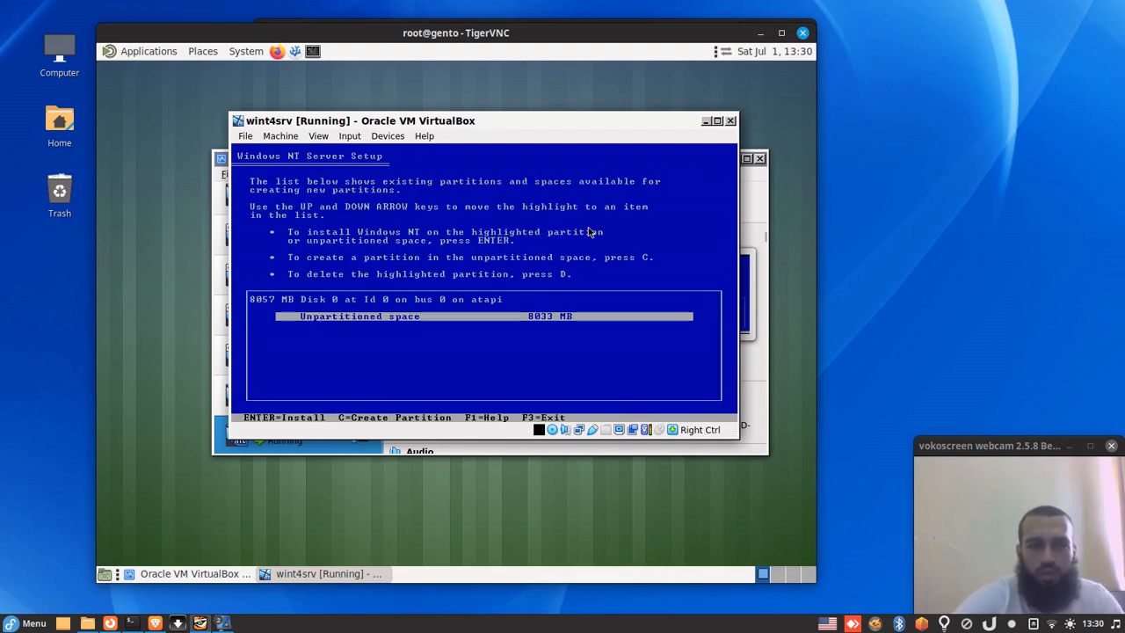
- Create a 2047 MB partition plus a 5985 MB second partition and choose one for installation
{"action": "key", "text": "c"}
{"action": "key", "text": "BackSpace"}
{"action": "key", "text": "BackSpace"}
{"action": "key", "text": "BackSpace"}
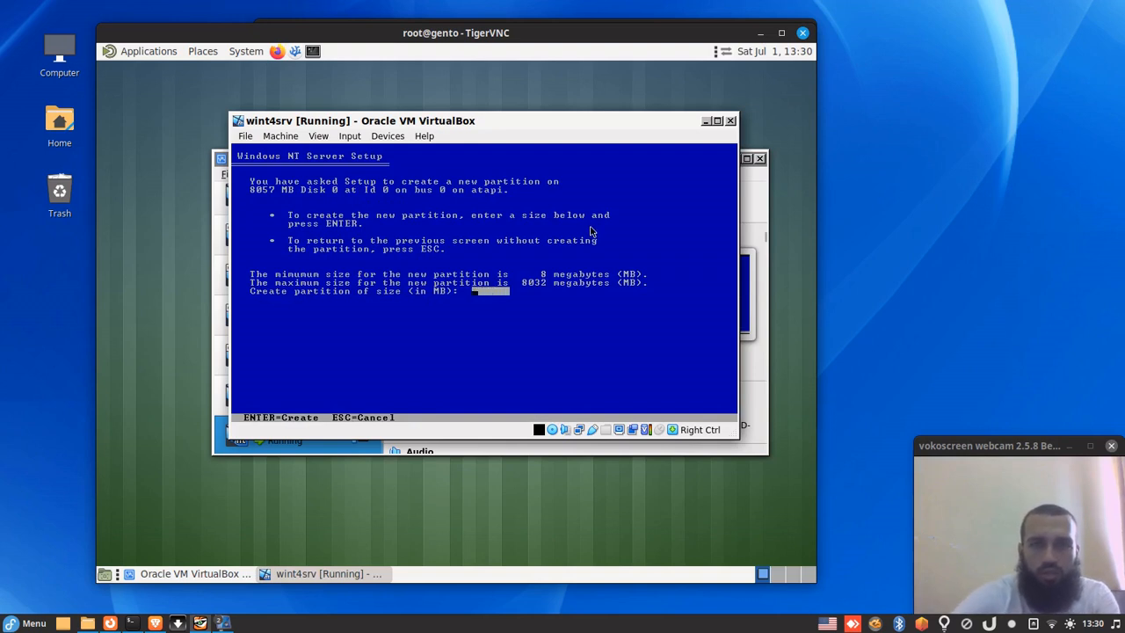
{"action": "key", "text": "BackSpace"}
{"action": "type", "text": "20"}
{"action": "type", "text": "4"}
{"action": "type", "text": "7"}
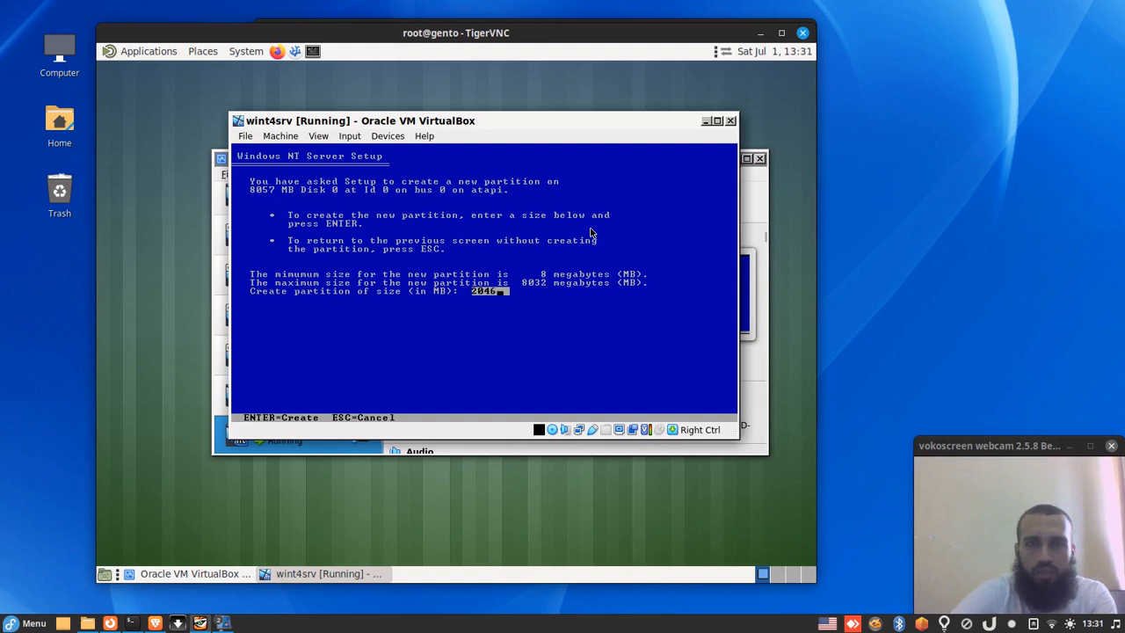
{"action": "key", "text": "Return"}
{"action": "key", "text": "Down"}
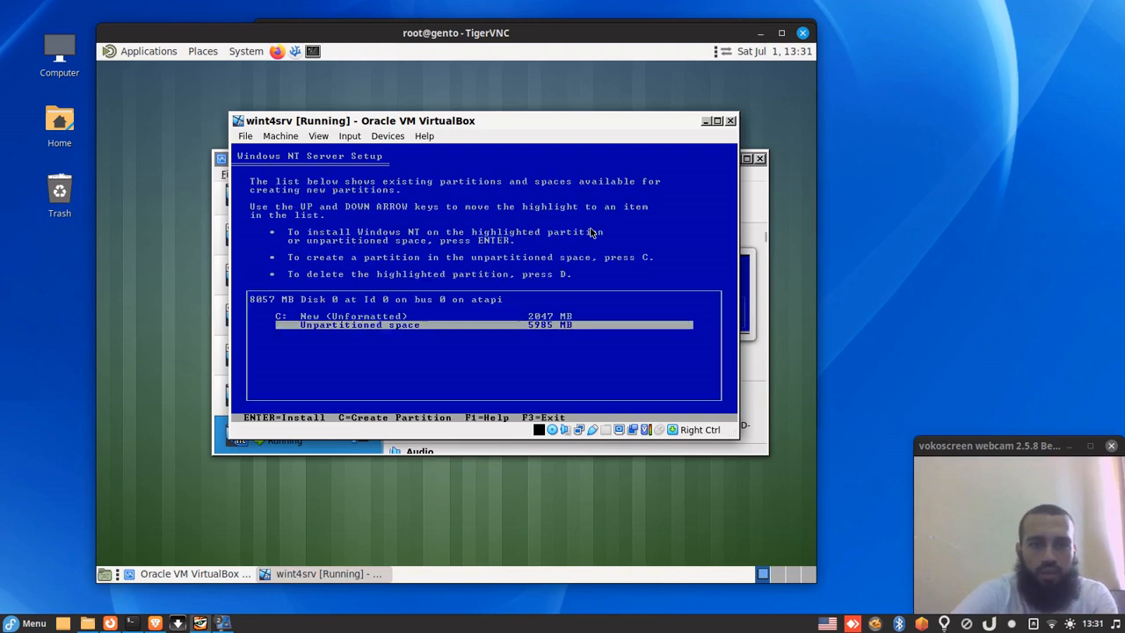
{"action": "key", "text": "c"}
{"action": "key", "text": "Return"}
{"action": "key", "text": "Up"}
{"action": "key", "text": "Return"}
{"action": "key", "text": "Return"}
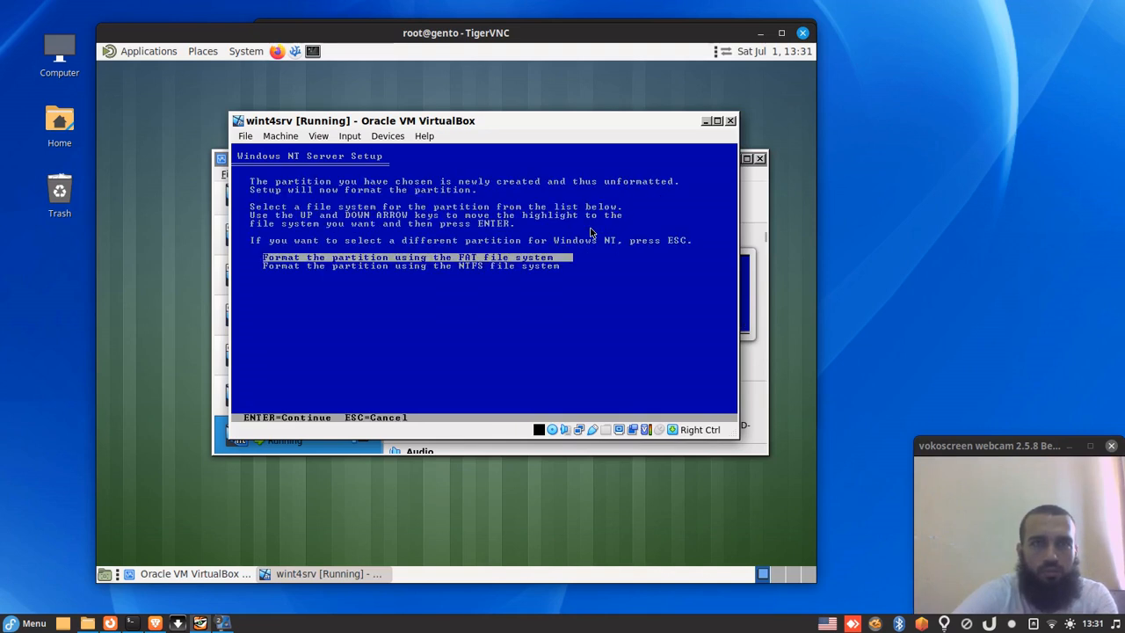
- Install onto the 2047 MB C: partition formatted NTFS, into \WINNT, and start the disk examination
{"action": "key", "text": "Down"}
{"action": "key", "text": "Return"}
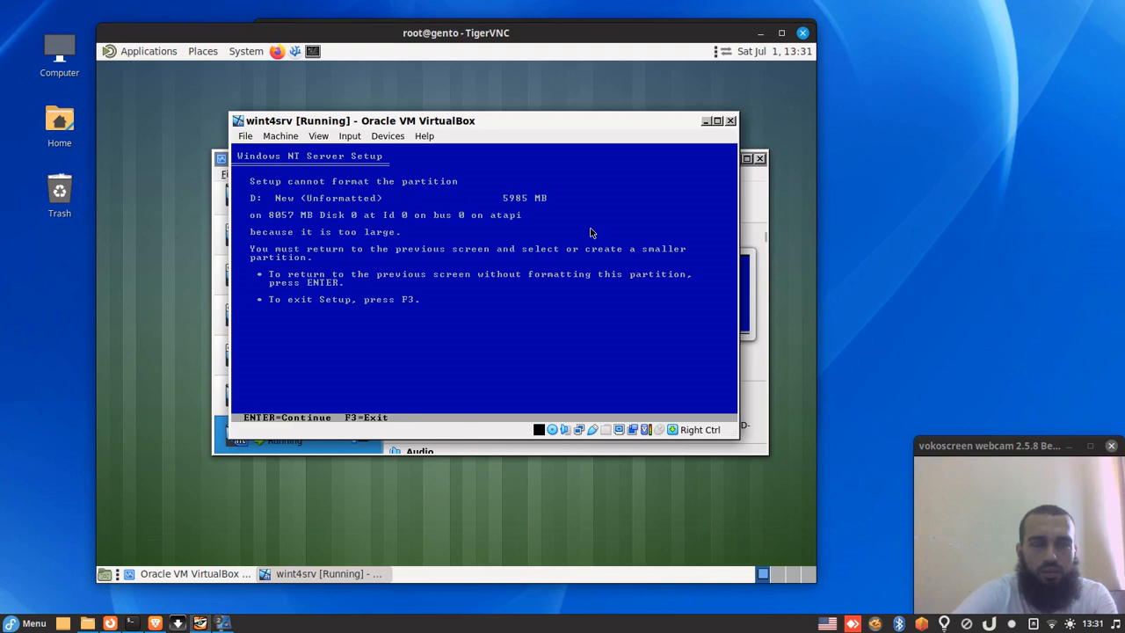
{"action": "key", "text": "Return"}
{"action": "key", "text": "Return"}
{"action": "key", "text": "Down"}
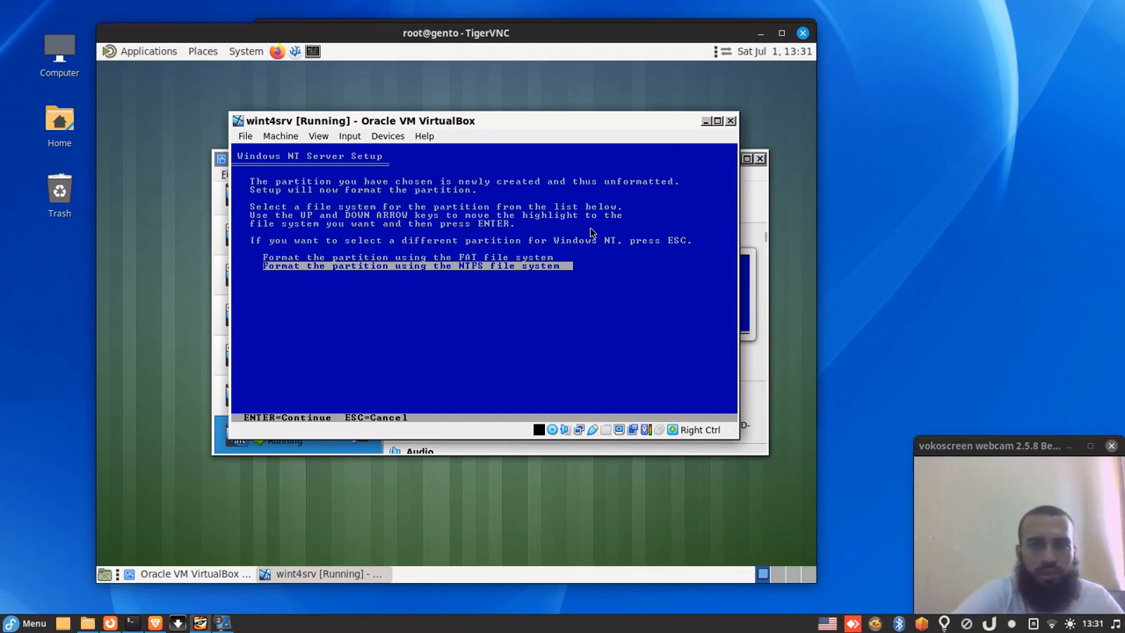
{"action": "key", "text": "Return"}
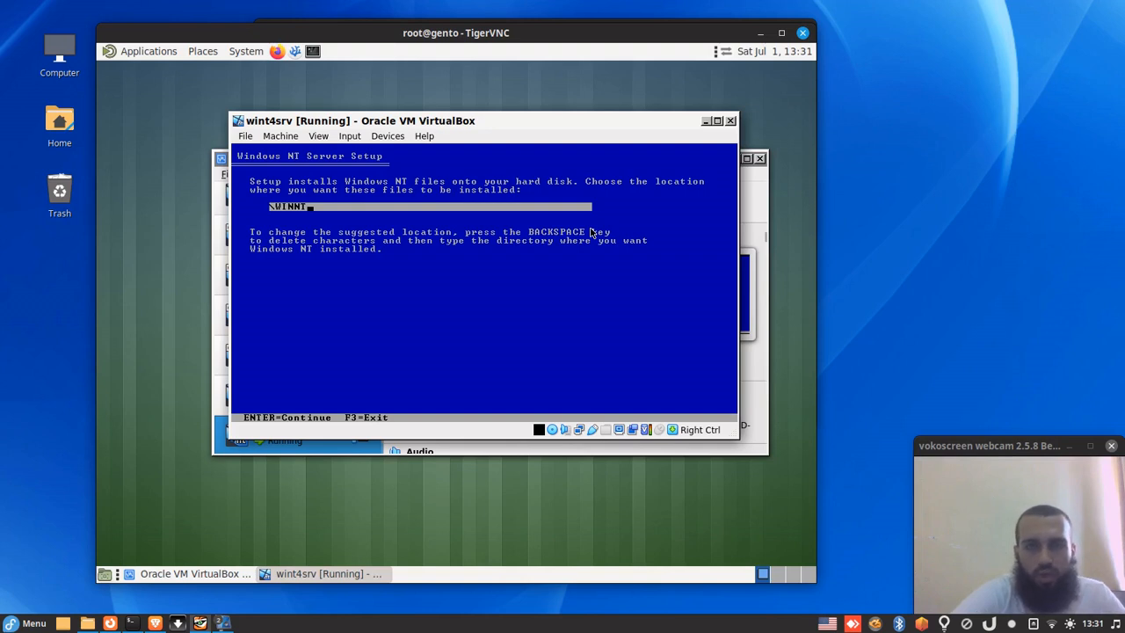
{"action": "key", "text": "Return"}
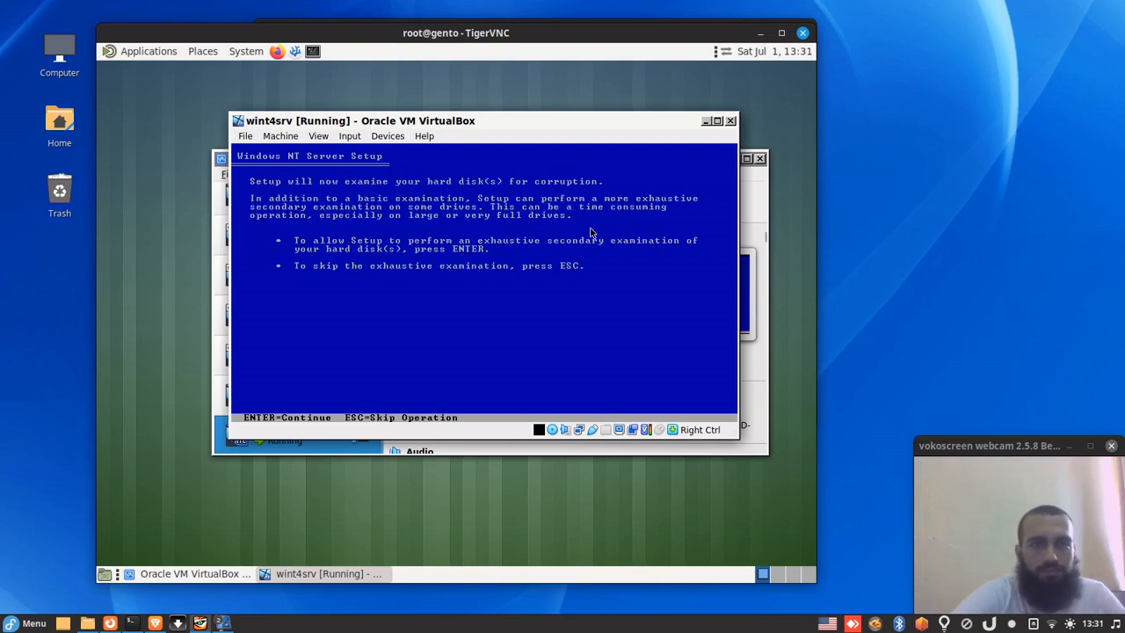
{"action": "key", "text": "Return"}
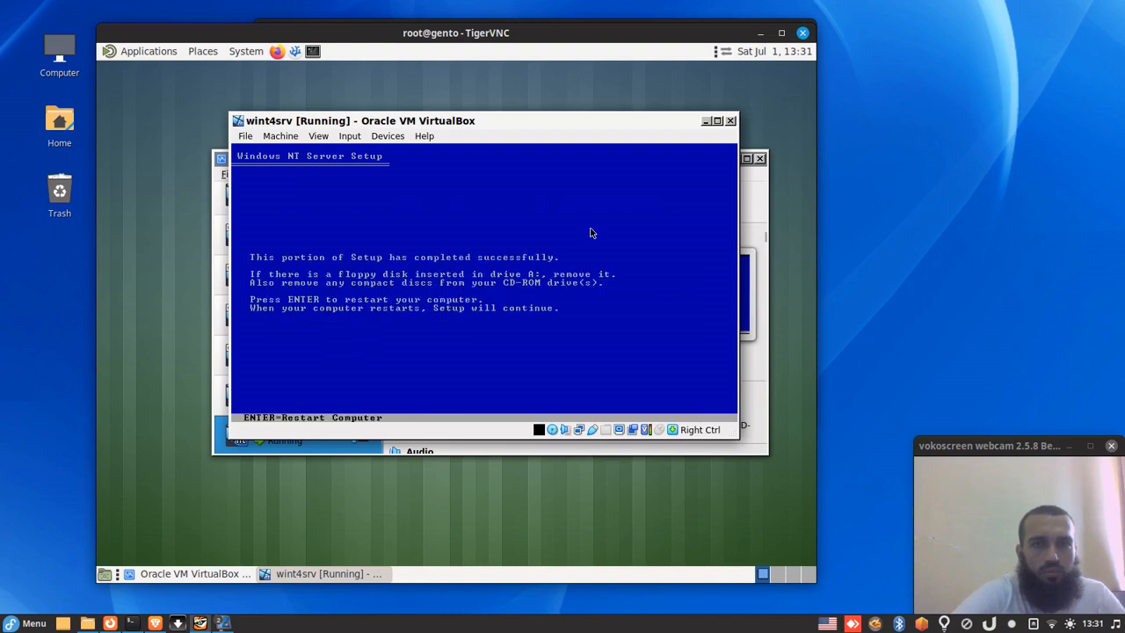
- Restart the guest and eject the Windows NT install disc from the virtual optical drive
{"action": "key", "text": "Return"}
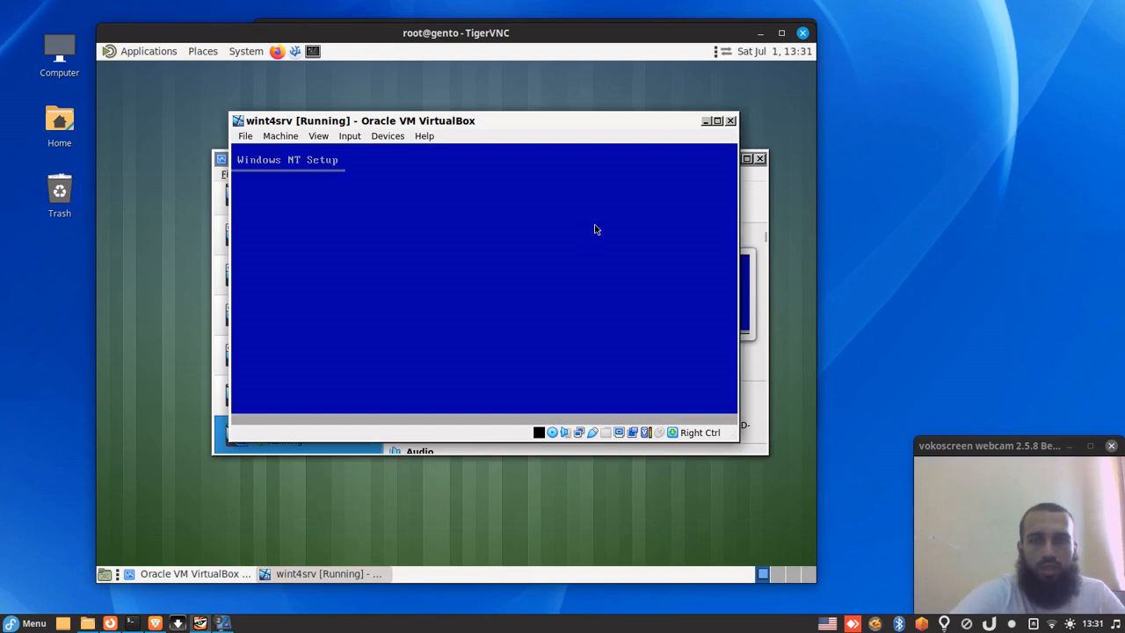
{"action": "left_click", "coordinate": [552, 432]}
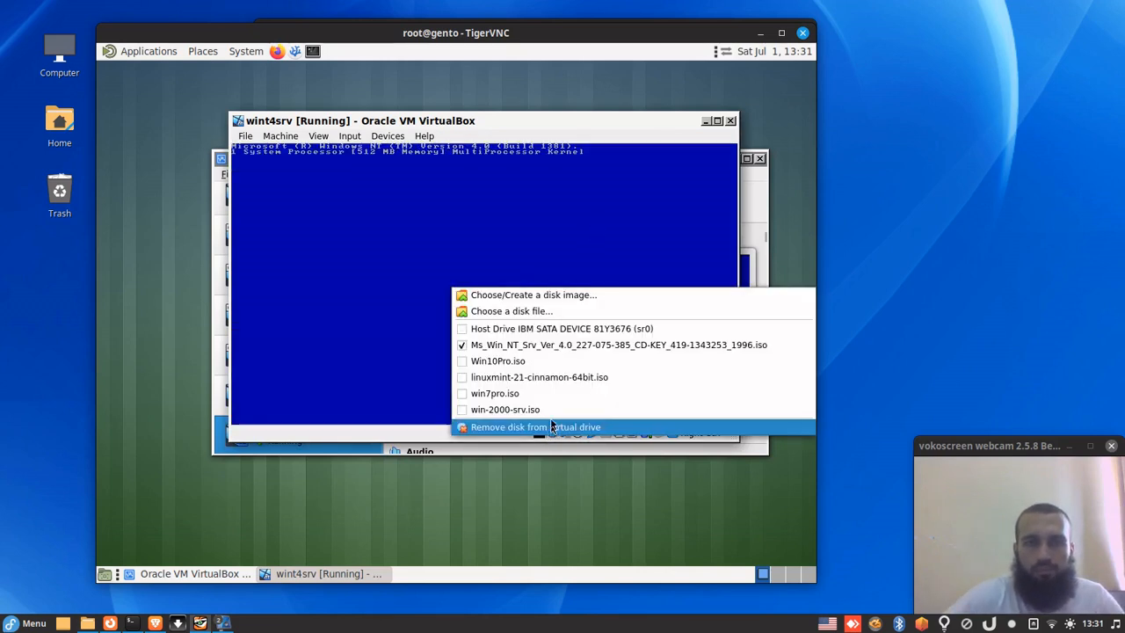
{"action": "left_click", "coordinate": [552, 345]}
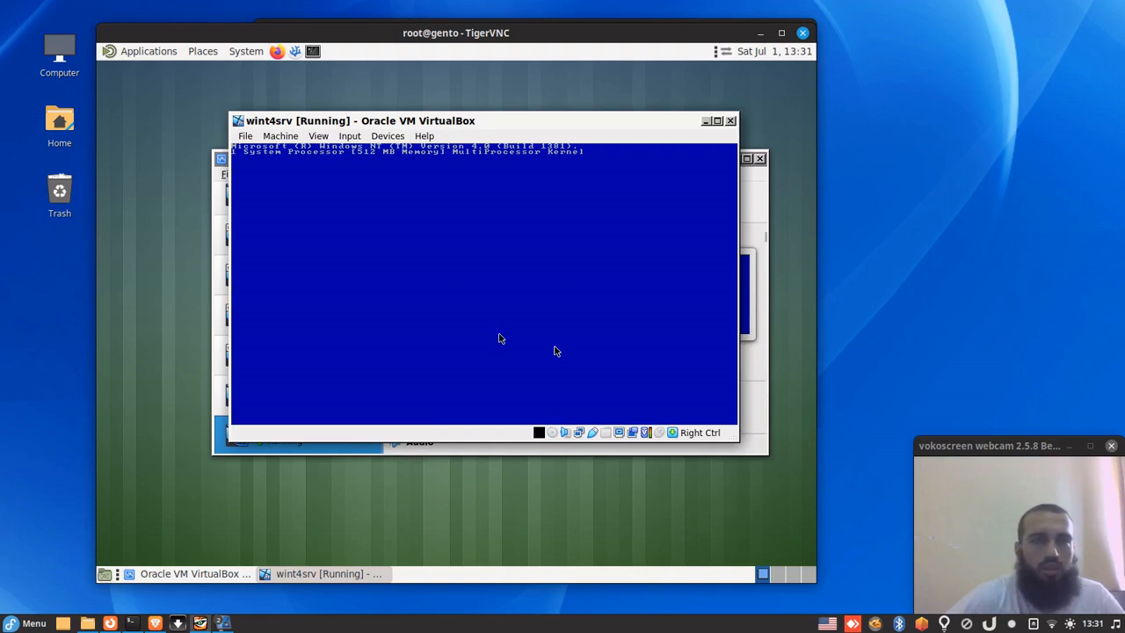
- Power off wint4srv through the Close dialog, then start it again
{"action": "left_click", "coordinate": [246, 135]}
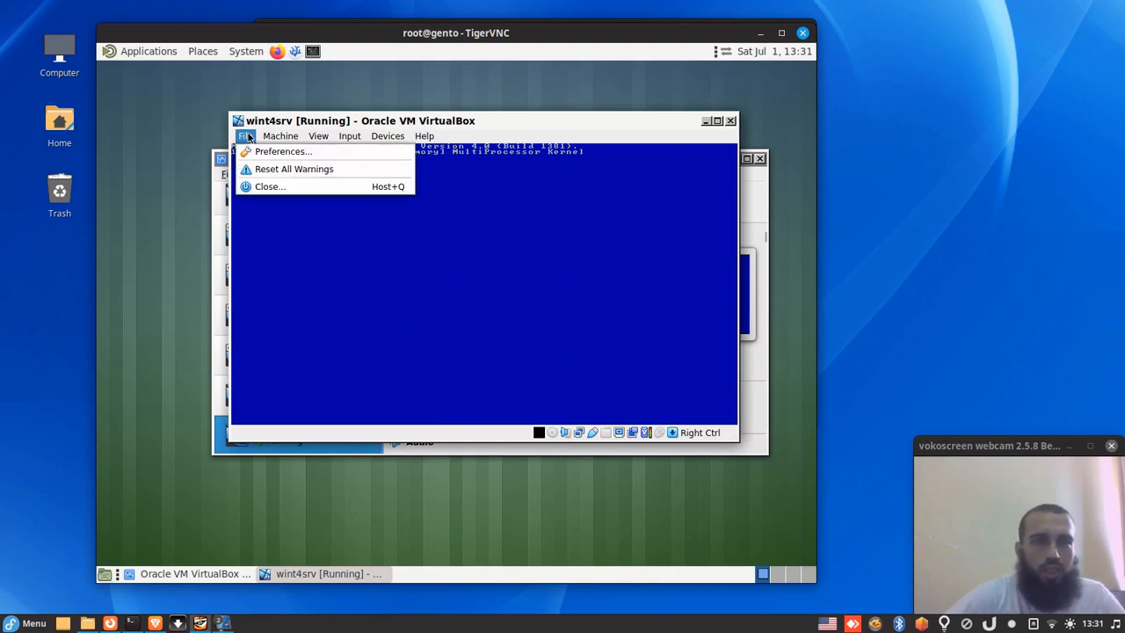
{"action": "left_click", "coordinate": [255, 188]}
{"action": "left_click", "coordinate": [444, 279]}
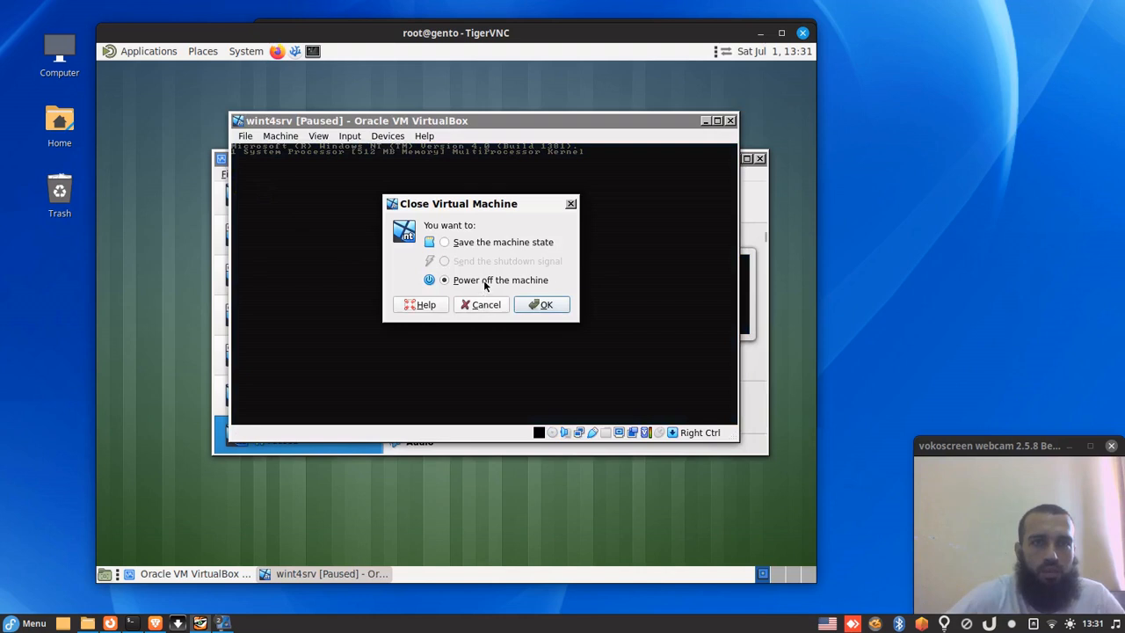
{"action": "left_click", "coordinate": [529, 303]}
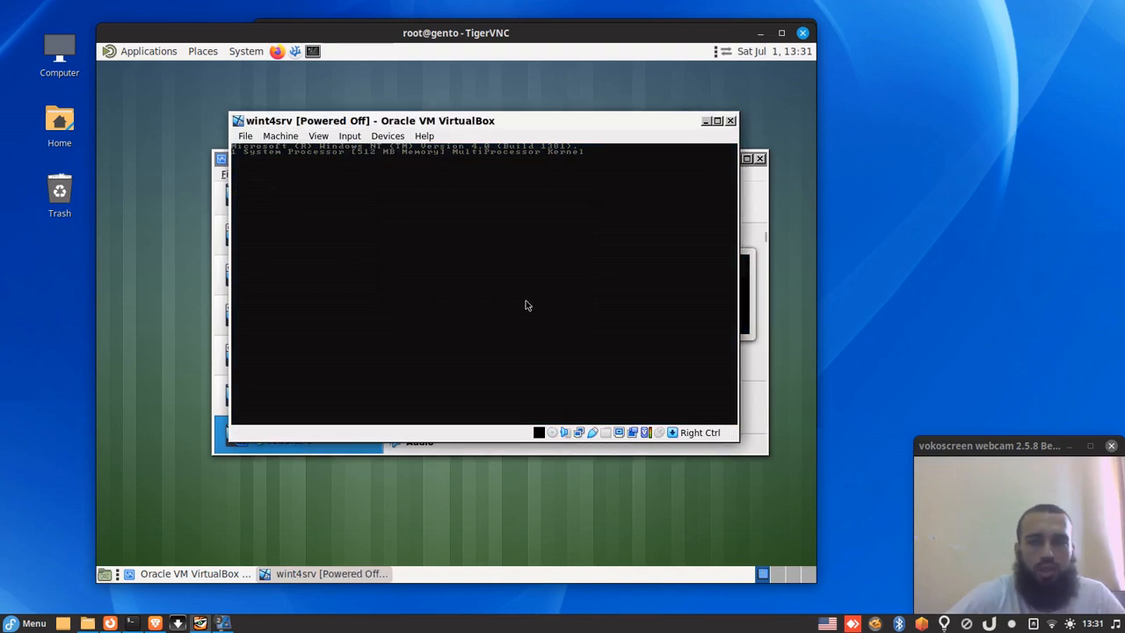
{"action": "left_click", "coordinate": [551, 211]}
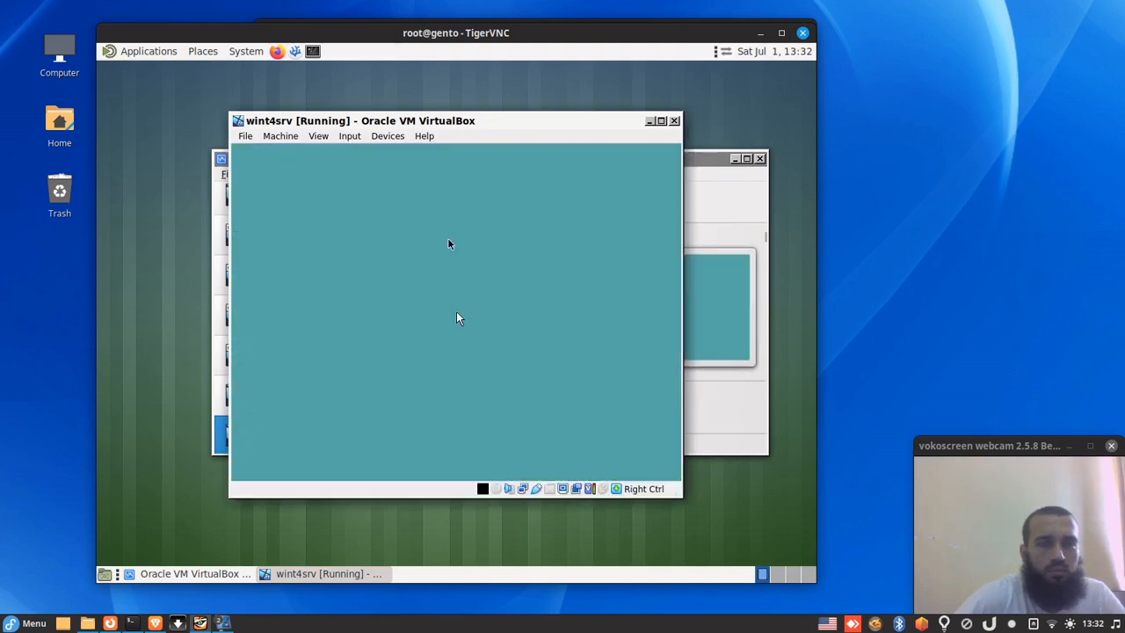
- Capture input, re-mount the Windows NT Server ISO and confirm Setup's Insert Disk prompt
{"action": "left_click", "coordinate": [461, 341]}
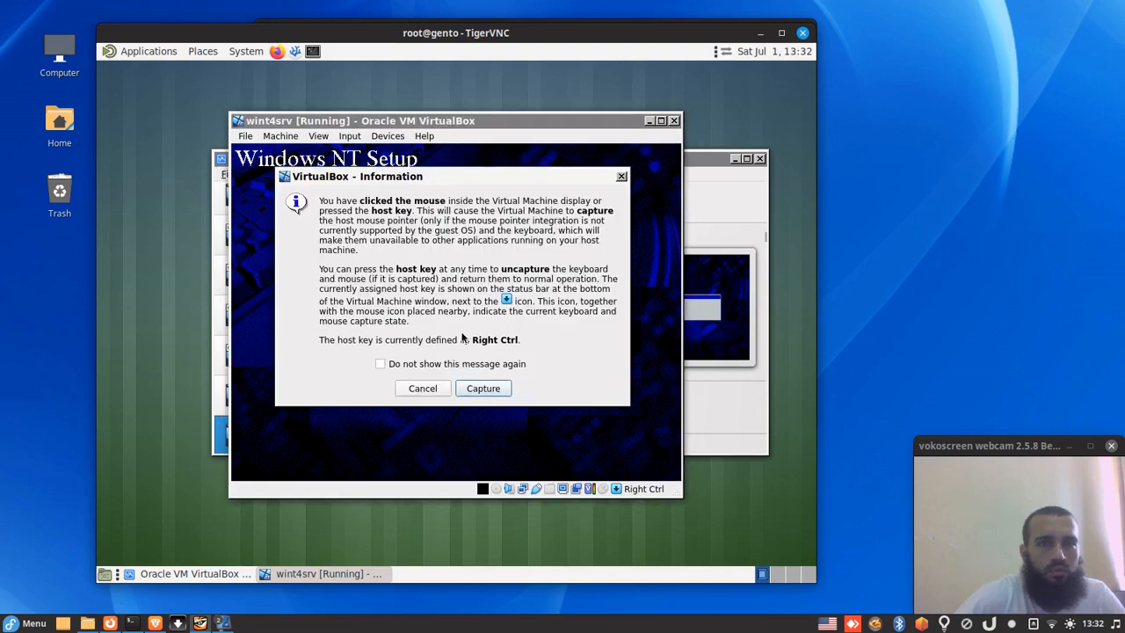
{"action": "left_click", "coordinate": [484, 389]}
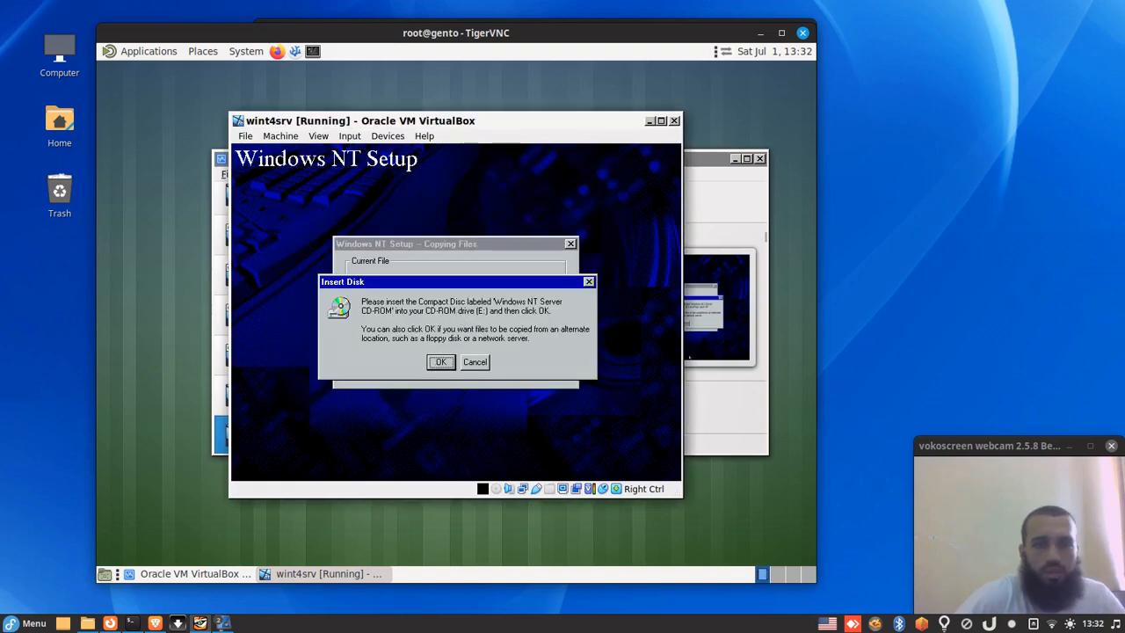
{"action": "left_click", "coordinate": [497, 490]}
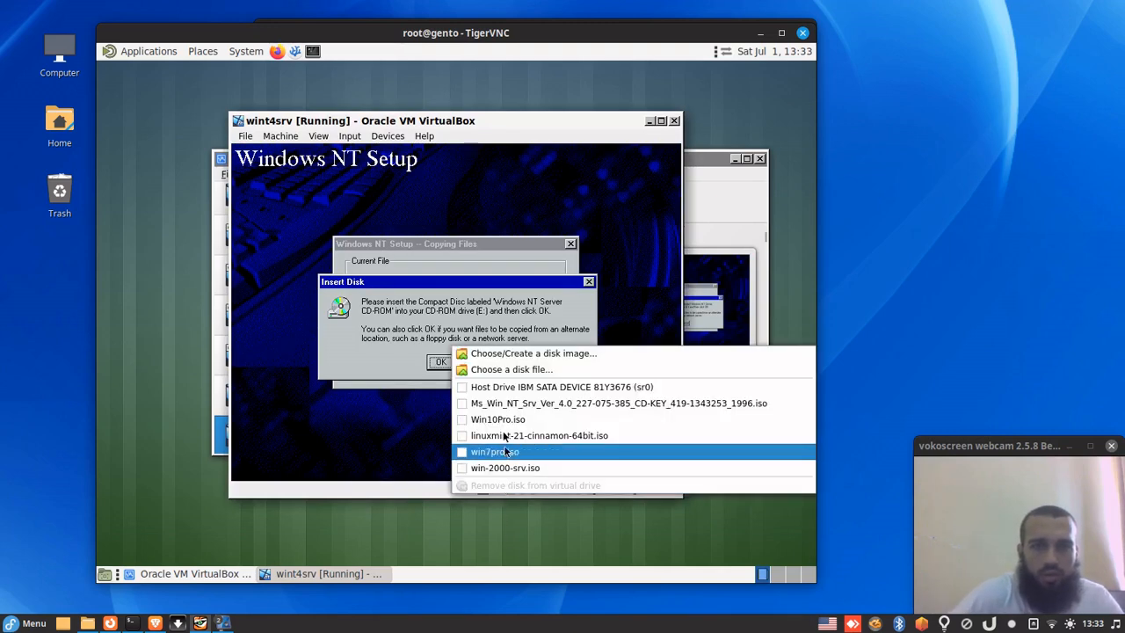
{"action": "left_click", "coordinate": [502, 404]}
{"action": "left_click", "coordinate": [448, 368]}
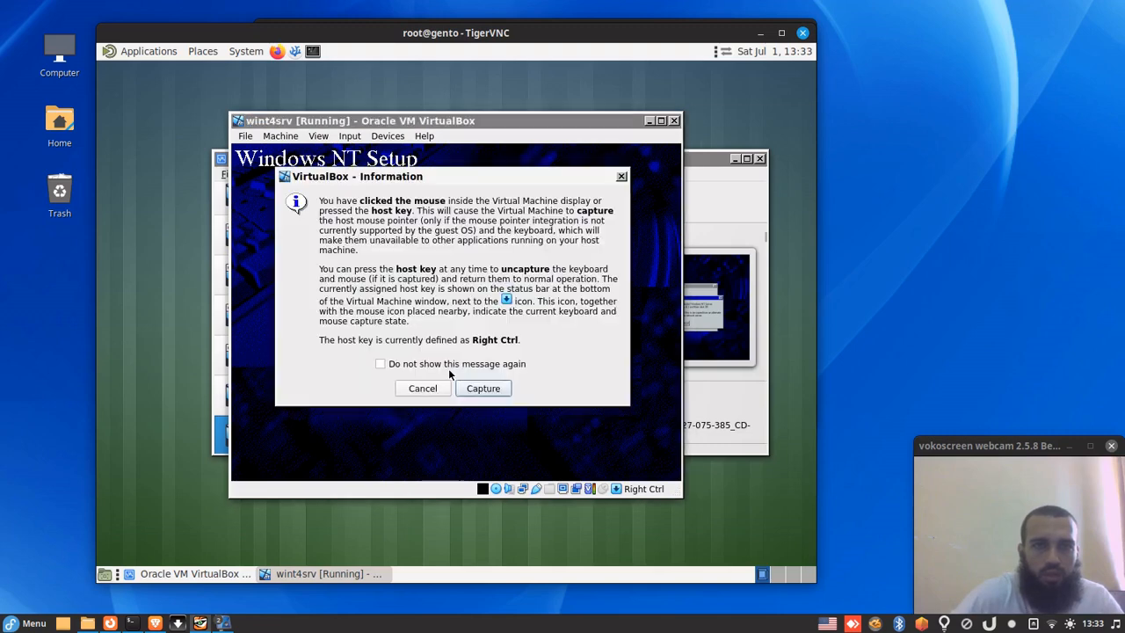
{"action": "left_click", "coordinate": [483, 388]}
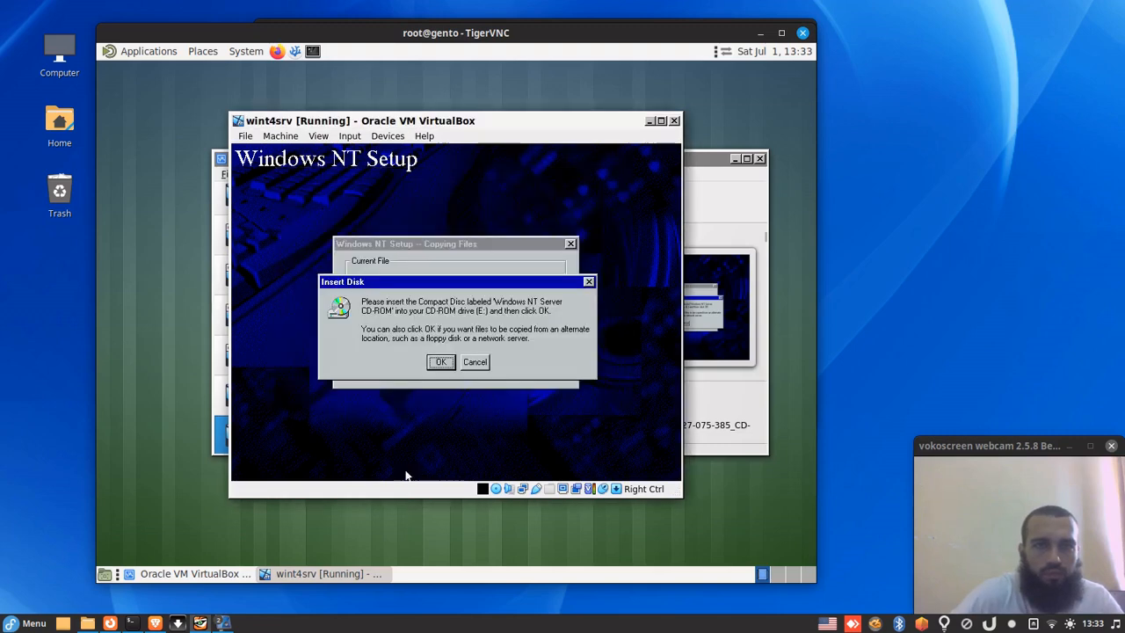
{"action": "left_click", "coordinate": [440, 362]}
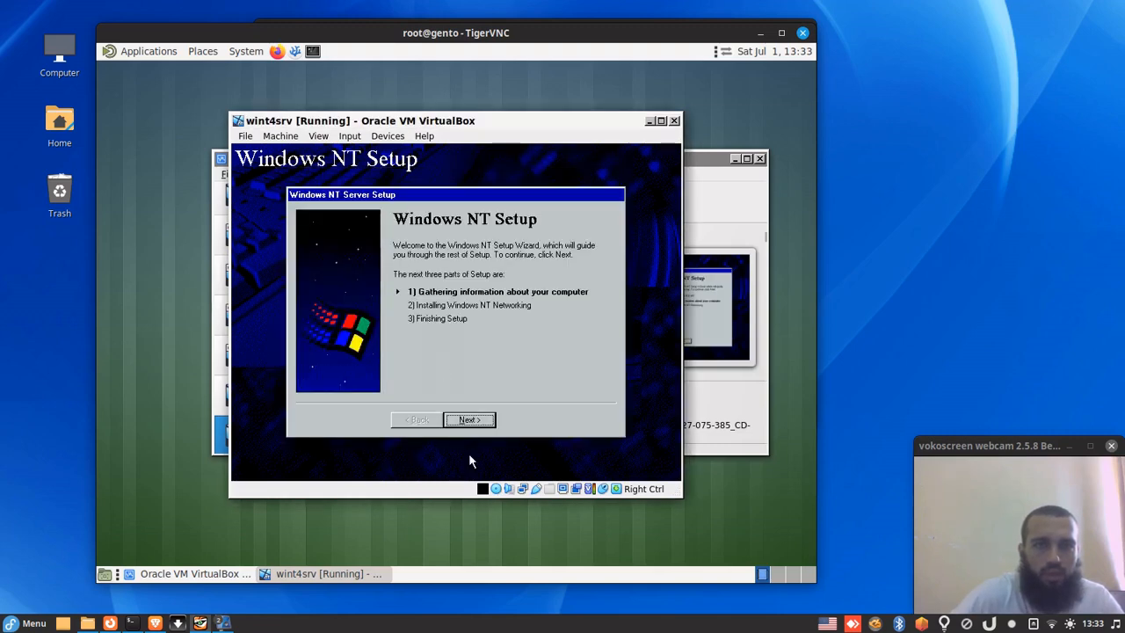
- Enter the registrant's name and the CD key on Setup's registration pages
{"action": "left_click", "coordinate": [470, 419]}
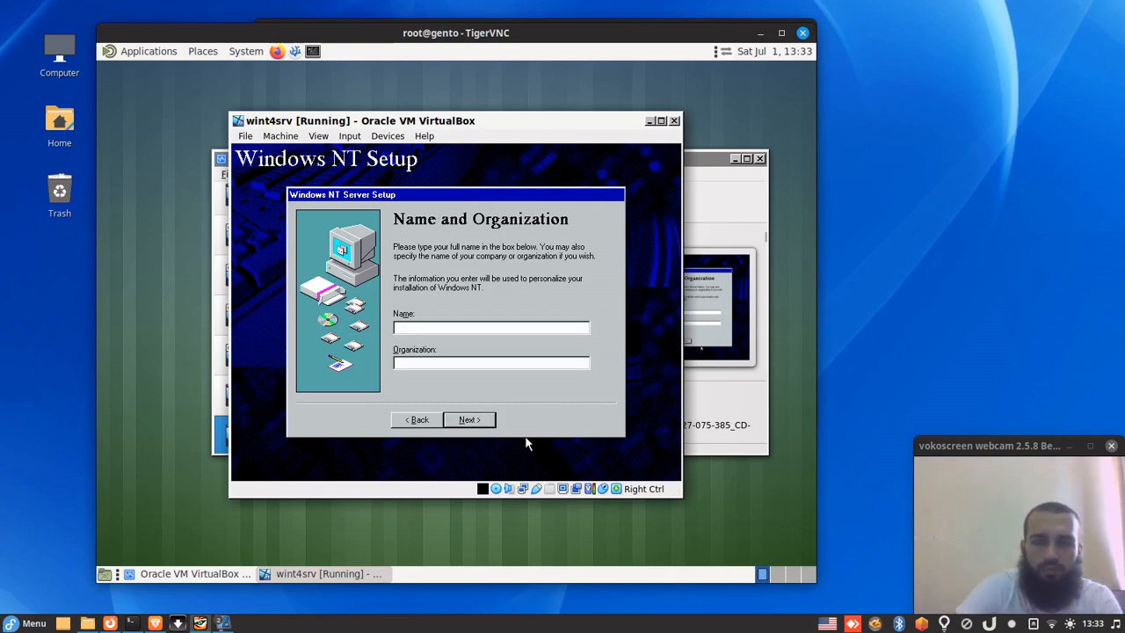
{"action": "type", "text": "mark"}
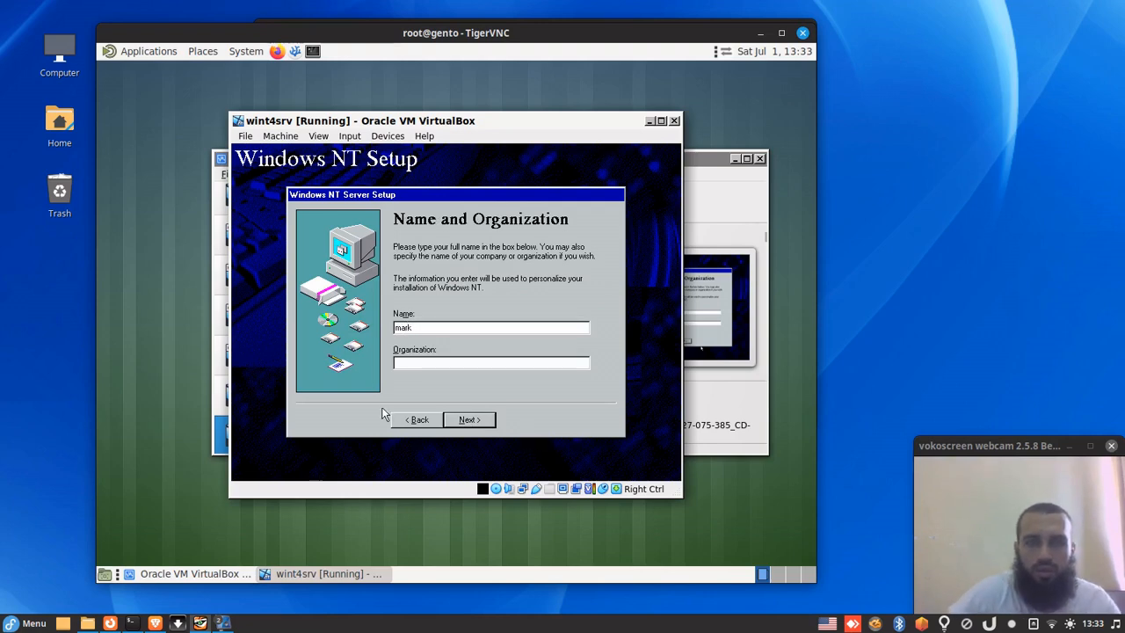
{"action": "left_click", "coordinate": [472, 418]}
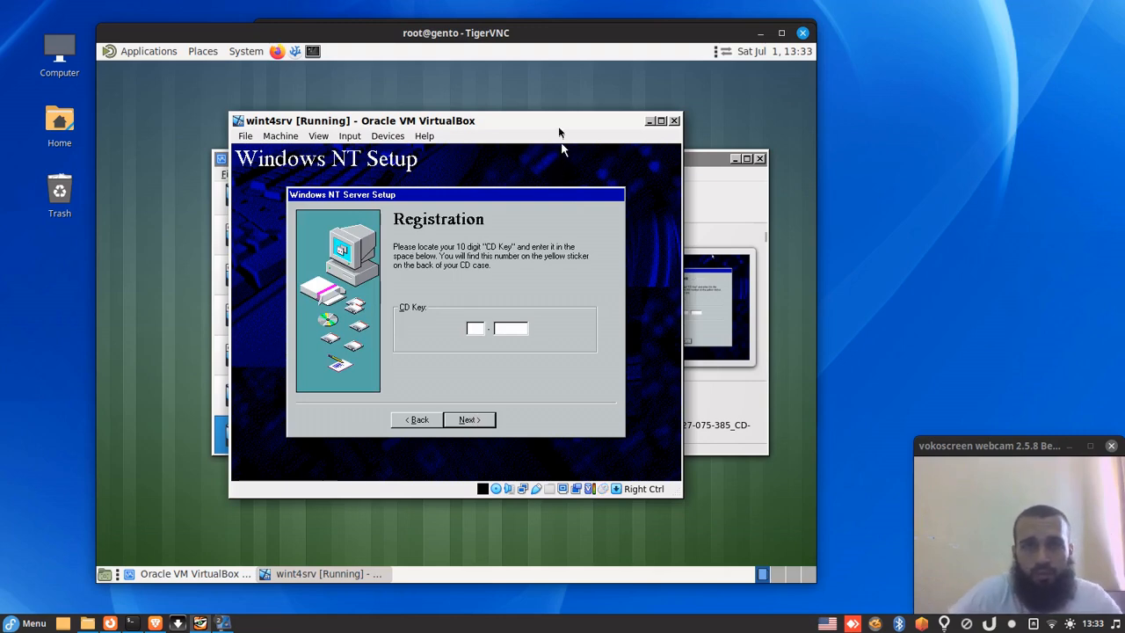
{"action": "left_click_drag", "start_coordinate": [563, 123], "coordinate": [372, 126]}
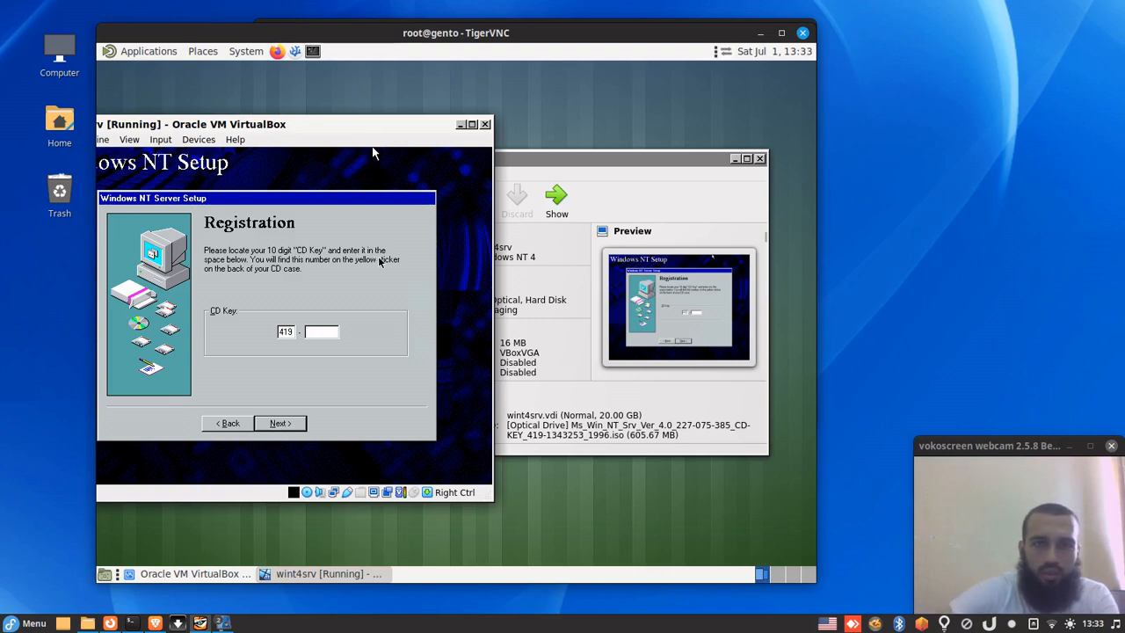
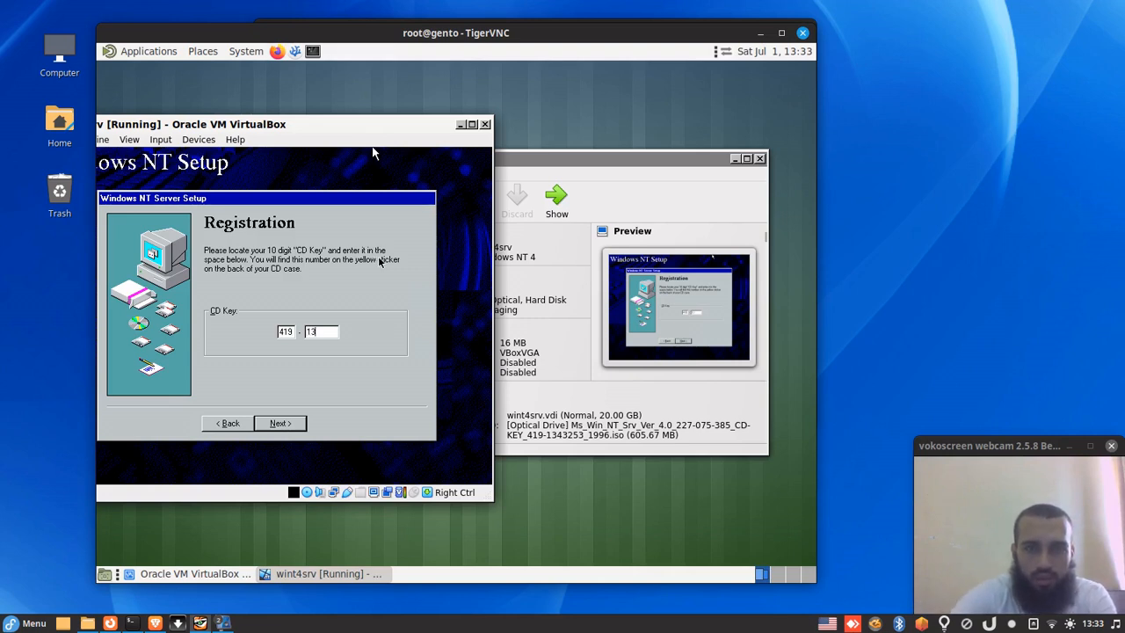
{"action": "key", "text": "Return"}
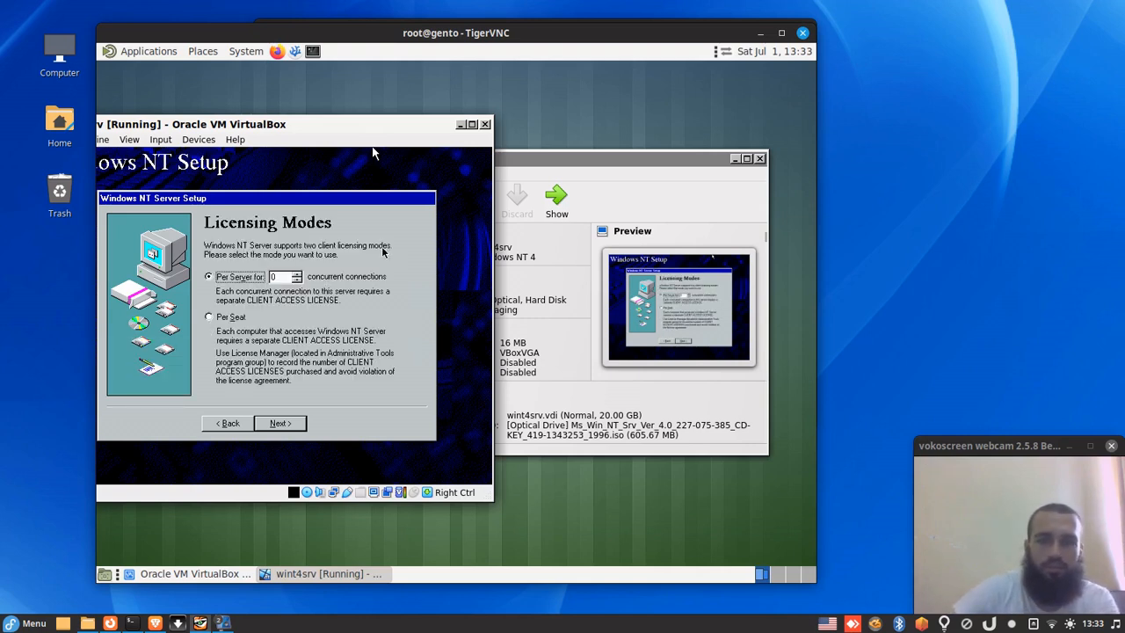
- Accept the licensing mode choice and its zero-connections warning
{"action": "left_click", "coordinate": [297, 350]}
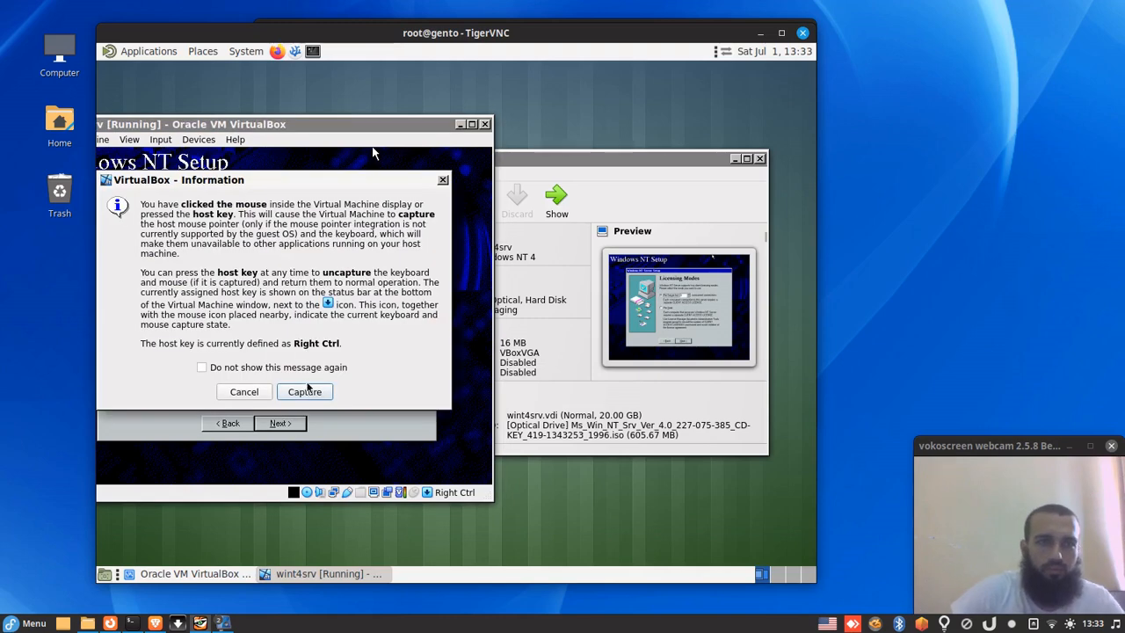
{"action": "left_click", "coordinate": [304, 391]}
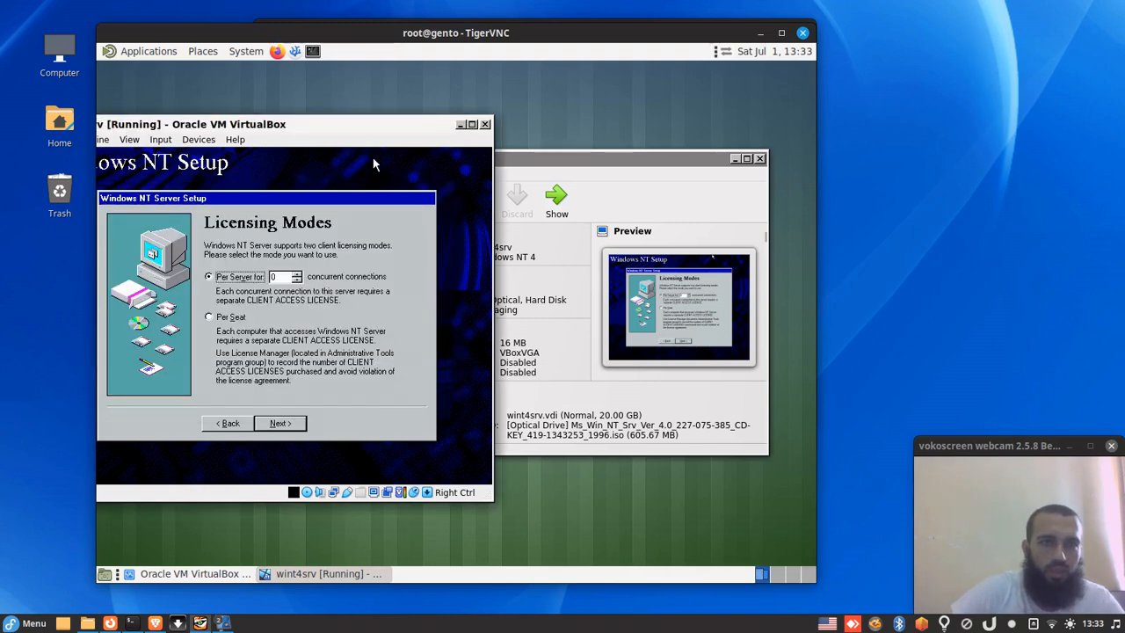
{"action": "left_click", "coordinate": [297, 428]}
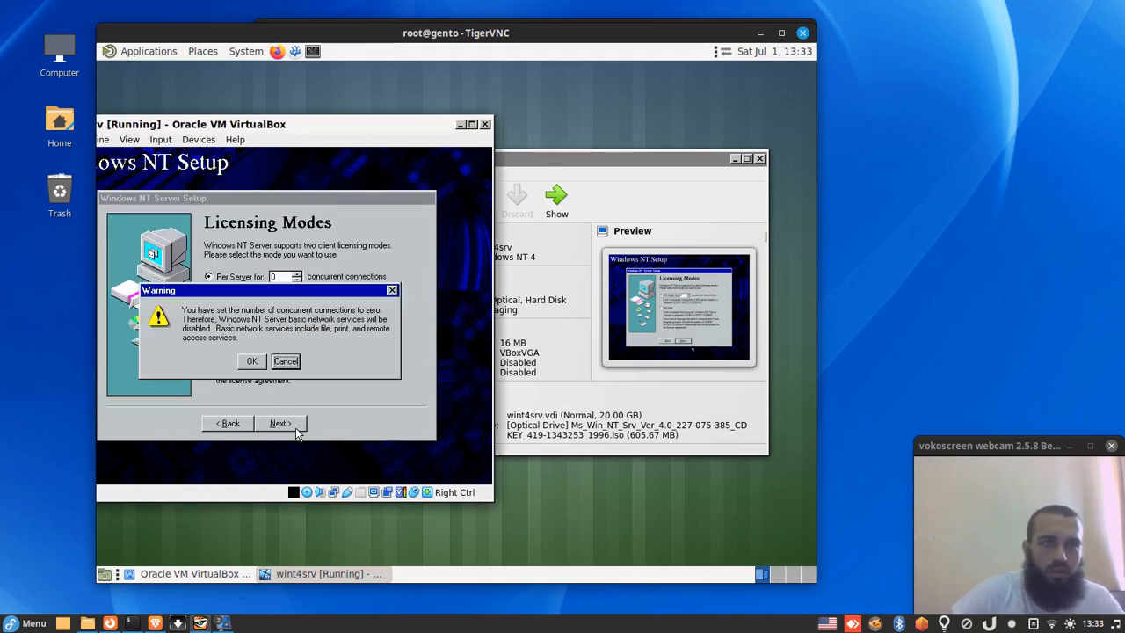
{"action": "left_click", "coordinate": [253, 361]}
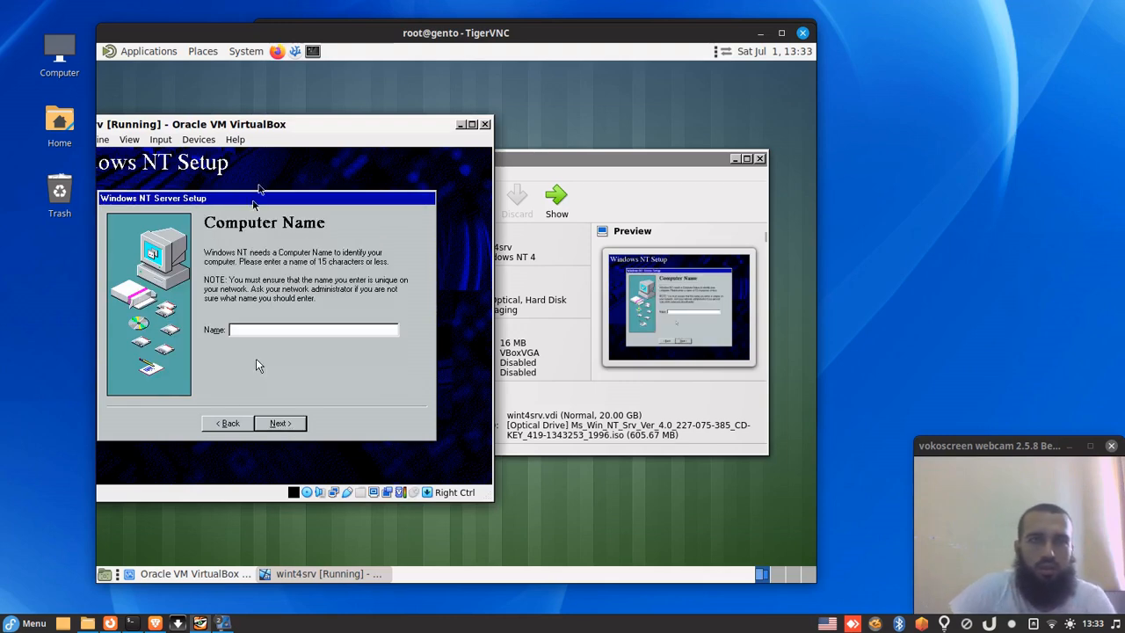
- Name the computer WNNT4SRV
{"action": "left_click_drag", "start_coordinate": [271, 126], "coordinate": [390, 161]}
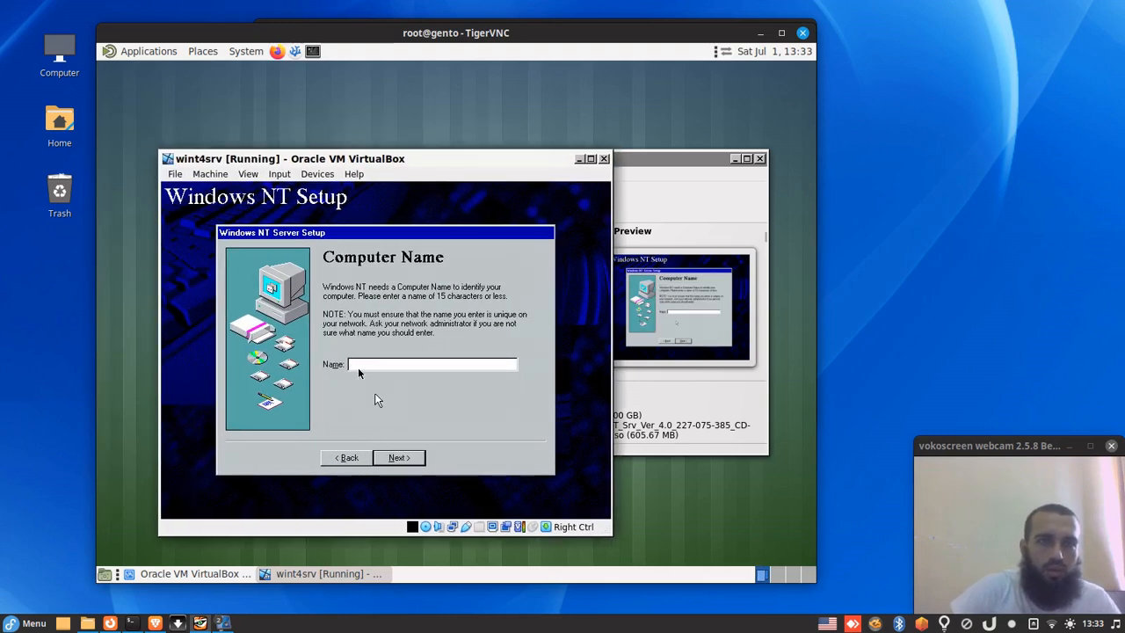
{"action": "left_click", "coordinate": [375, 398]}
{"action": "left_click", "coordinate": [404, 428]}
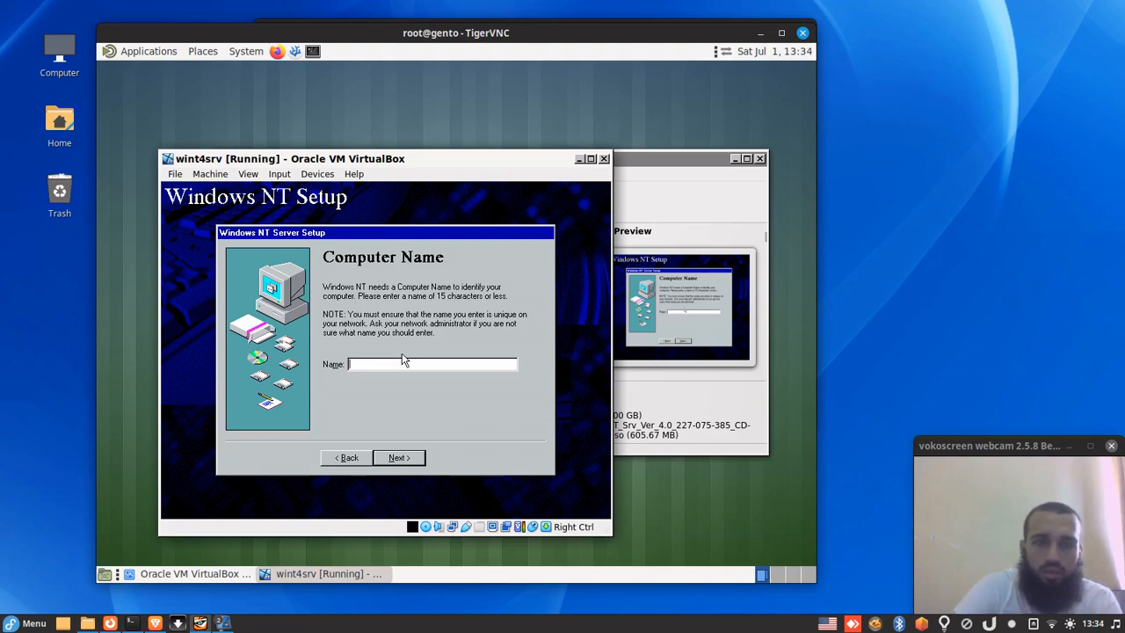
{"action": "type", "text": "WNN"}
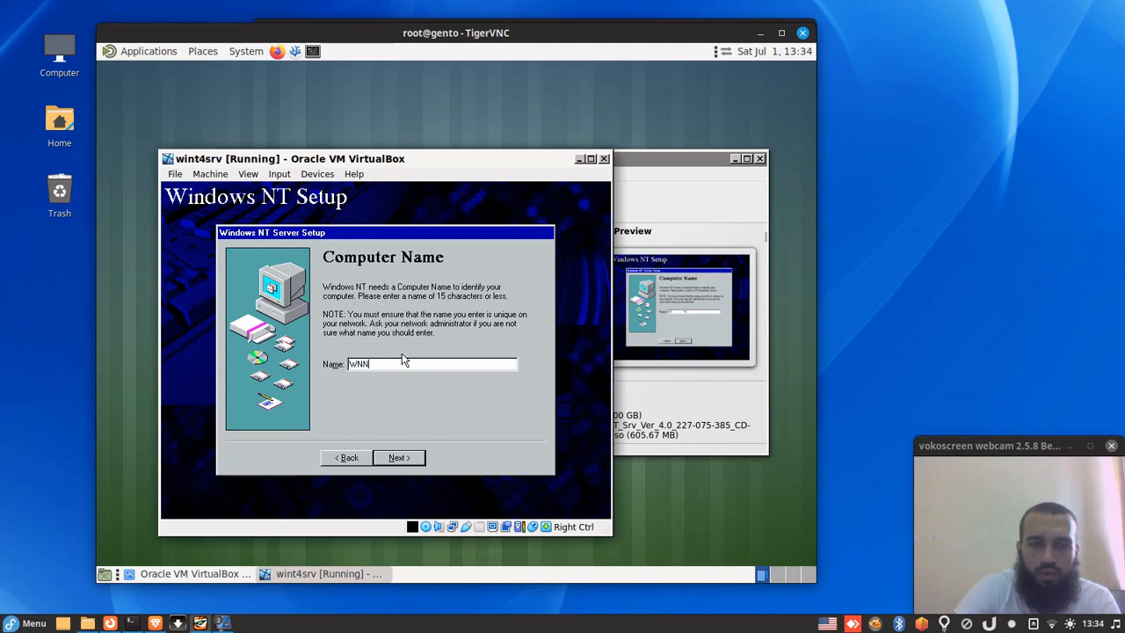
{"action": "type", "text": "T4SRV"}
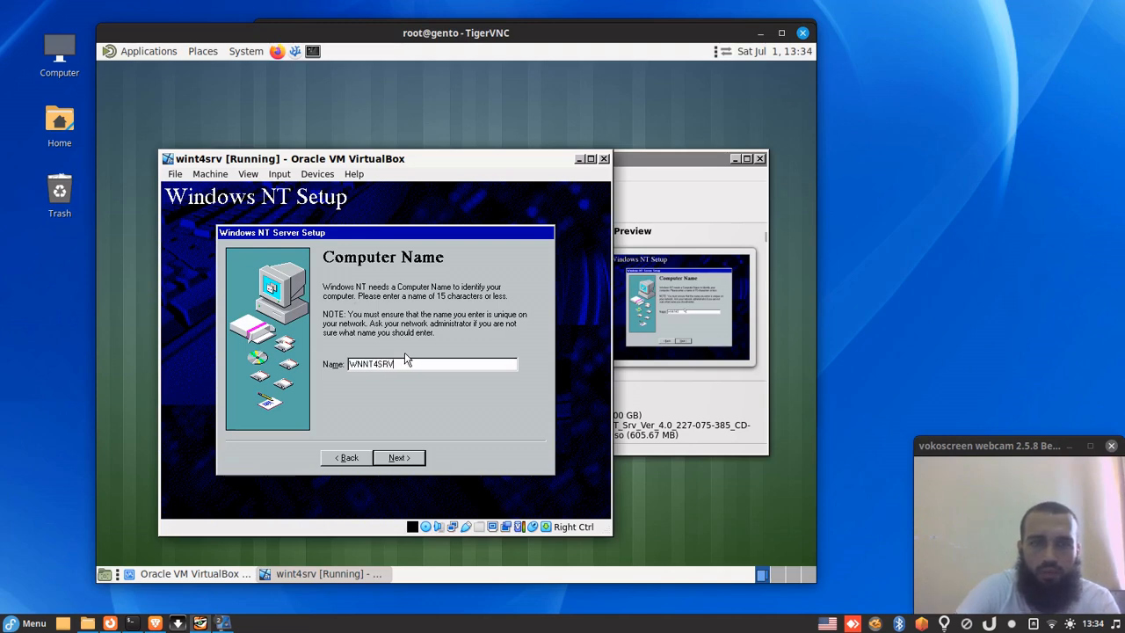
{"action": "left_click", "coordinate": [403, 467]}
- Keep Primary Domain Controller, pass the administrator page and choose no emergency repair disk
{"action": "left_click", "coordinate": [403, 458]}
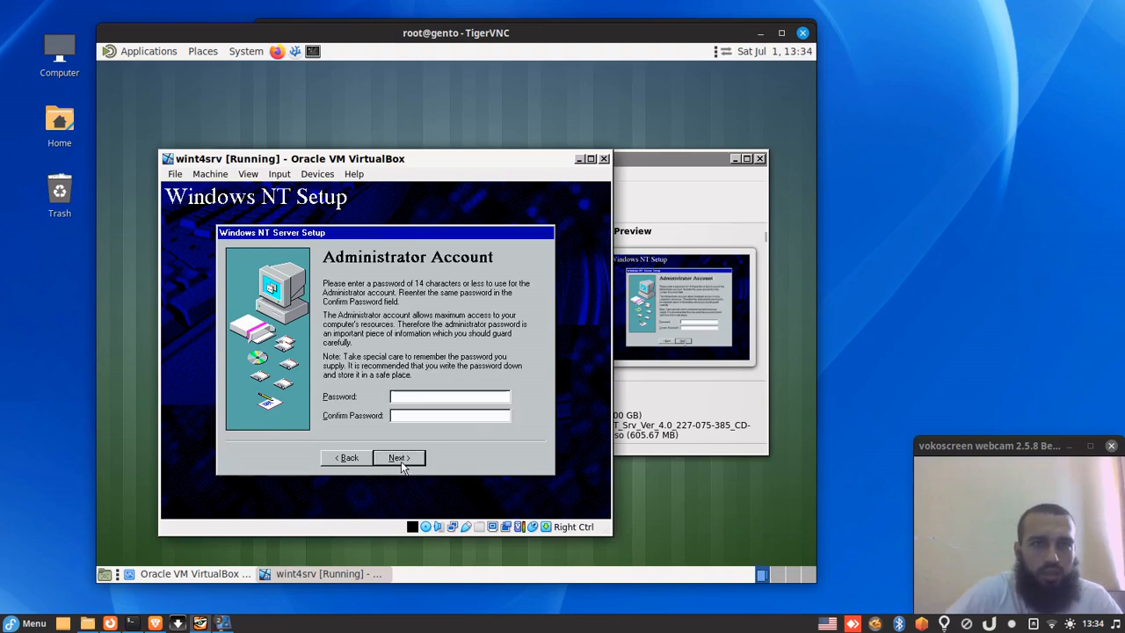
{"action": "left_click", "coordinate": [402, 457]}
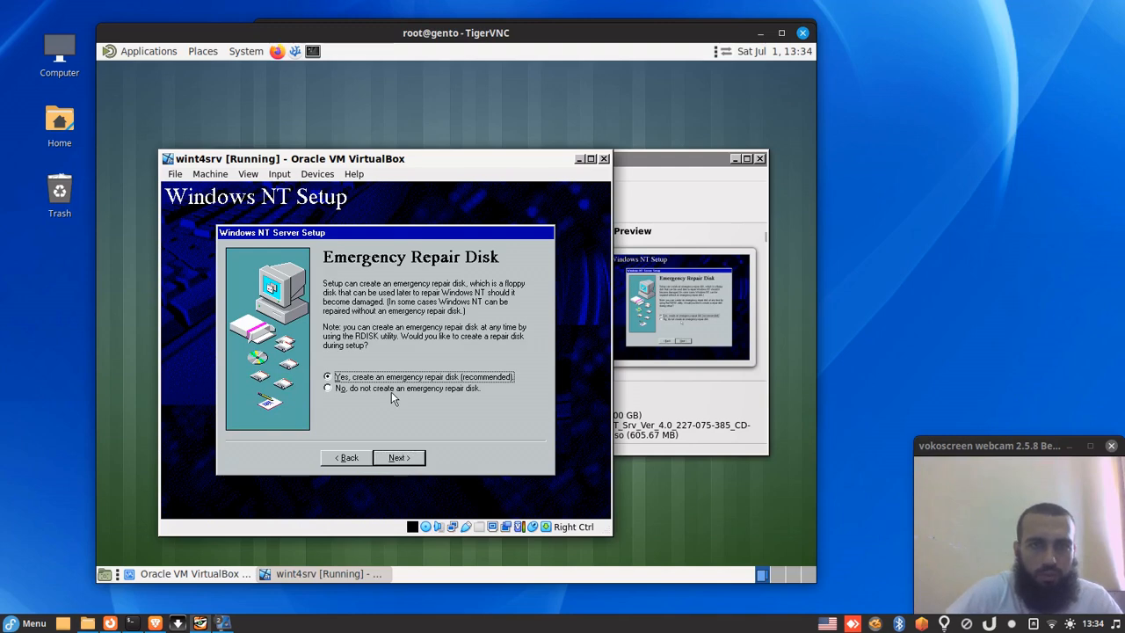
{"action": "left_click", "coordinate": [391, 392]}
{"action": "left_click", "coordinate": [407, 458]}
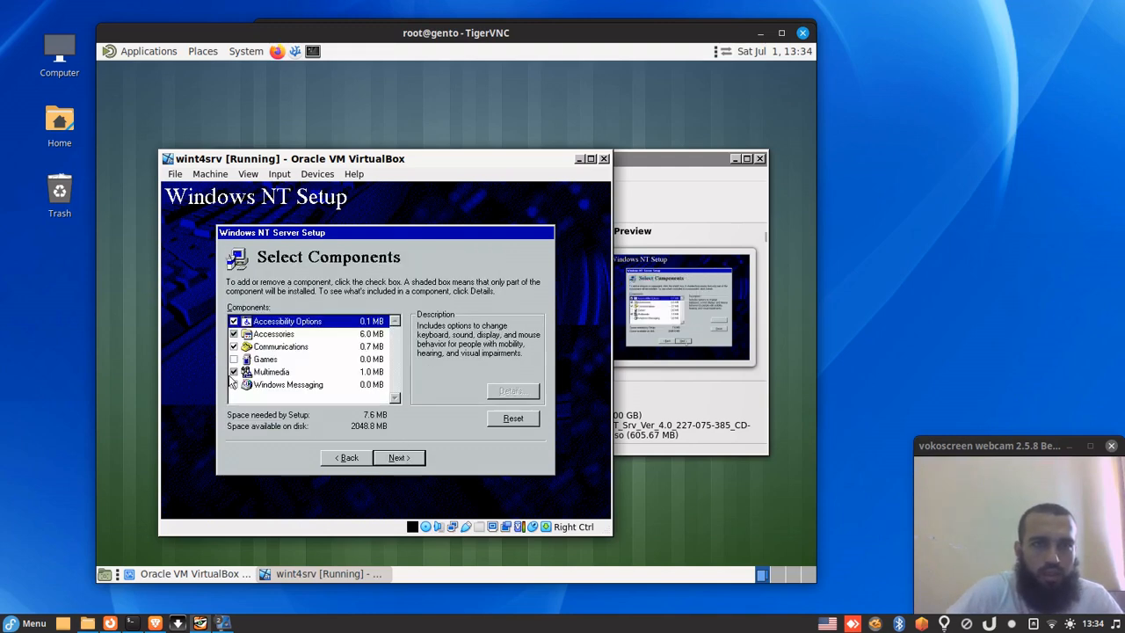
- Include the Games component, leave Windows Messaging unticked and continue
{"action": "left_click", "coordinate": [234, 360]}
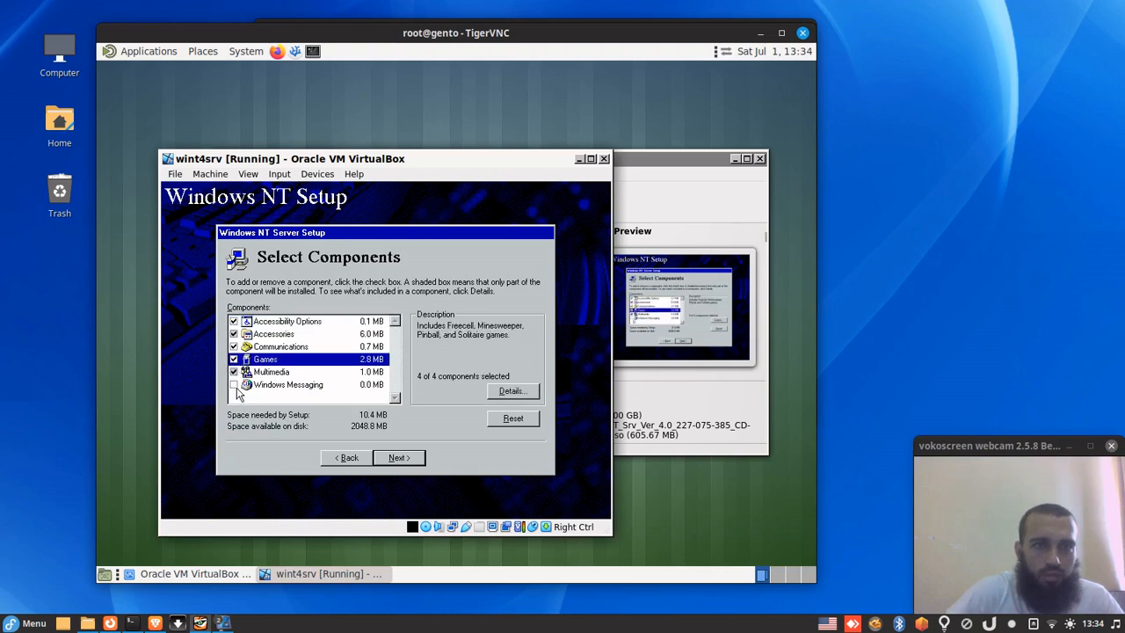
{"action": "left_click", "coordinate": [235, 386]}
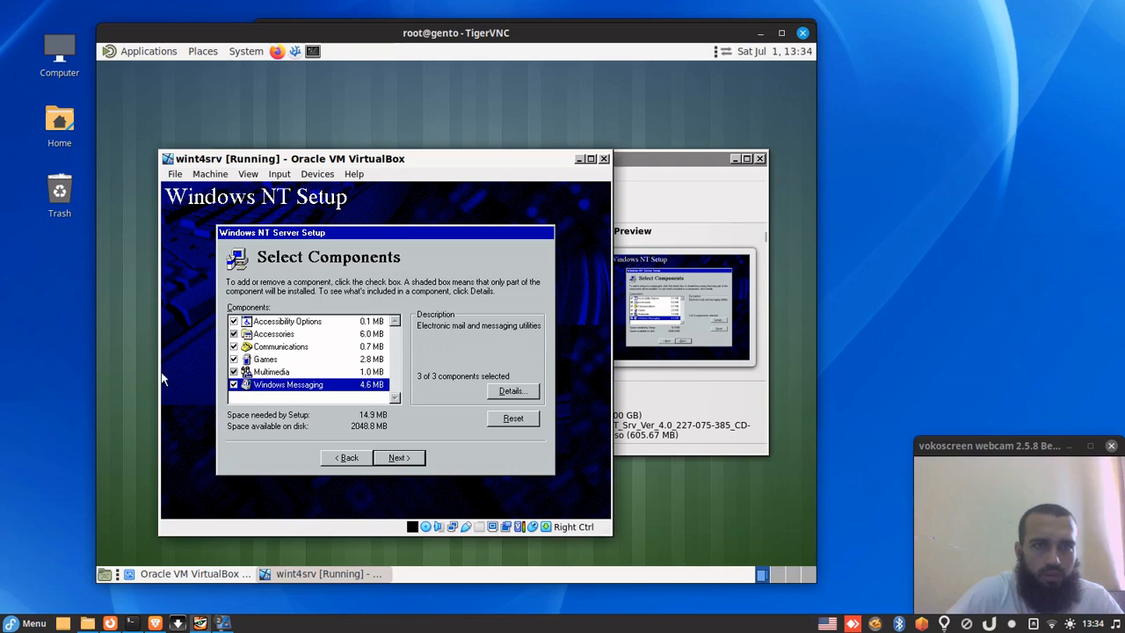
{"action": "left_click", "coordinate": [234, 384]}
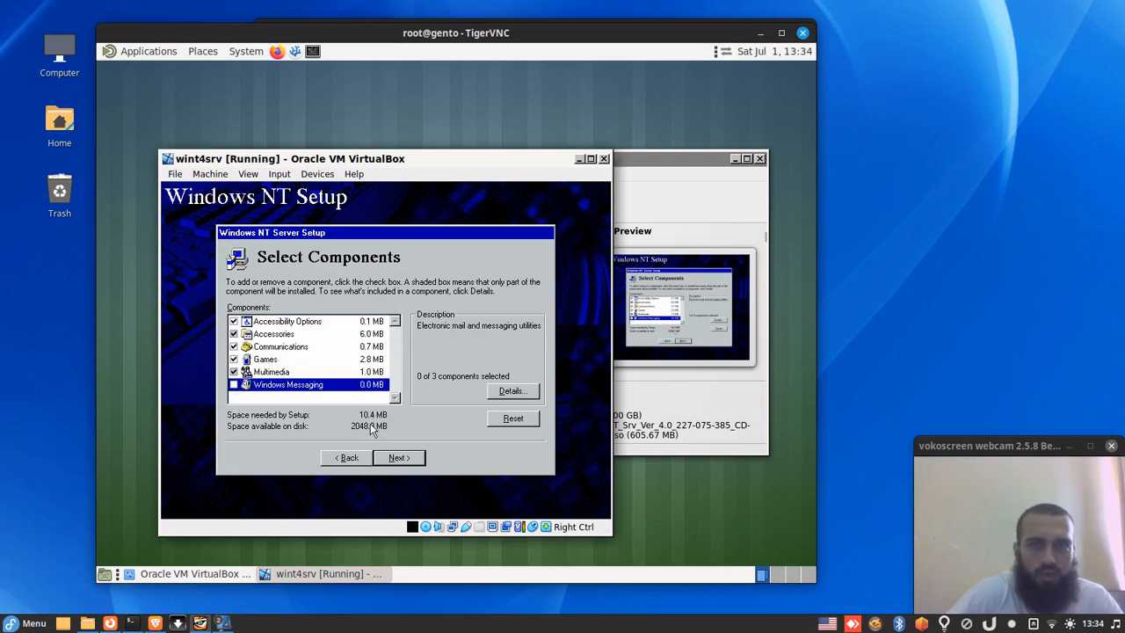
{"action": "left_click", "coordinate": [405, 458]}
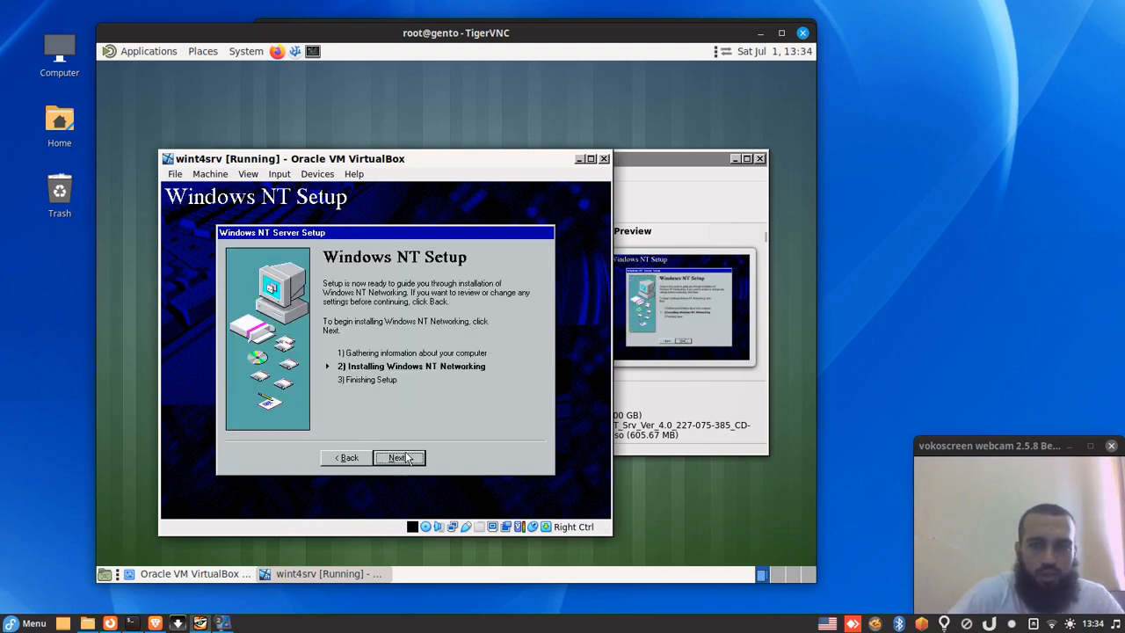
- Set up networking as wired to the network with Internet Information Server selected
{"action": "left_click", "coordinate": [399, 458]}
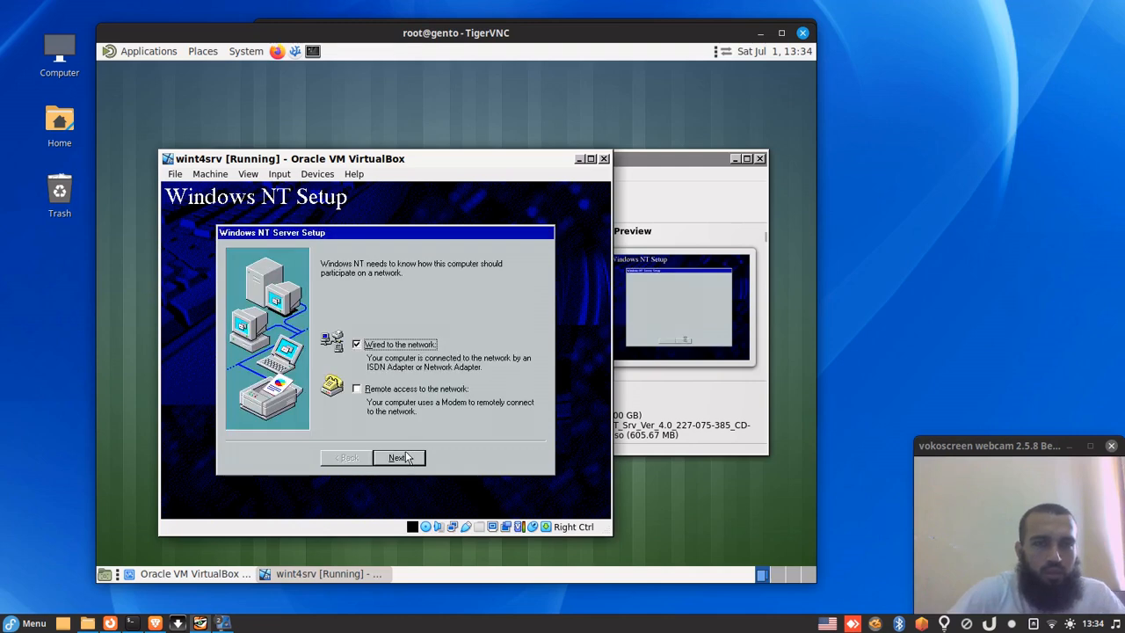
{"action": "left_click", "coordinate": [404, 457]}
{"action": "left_click", "coordinate": [403, 457]}
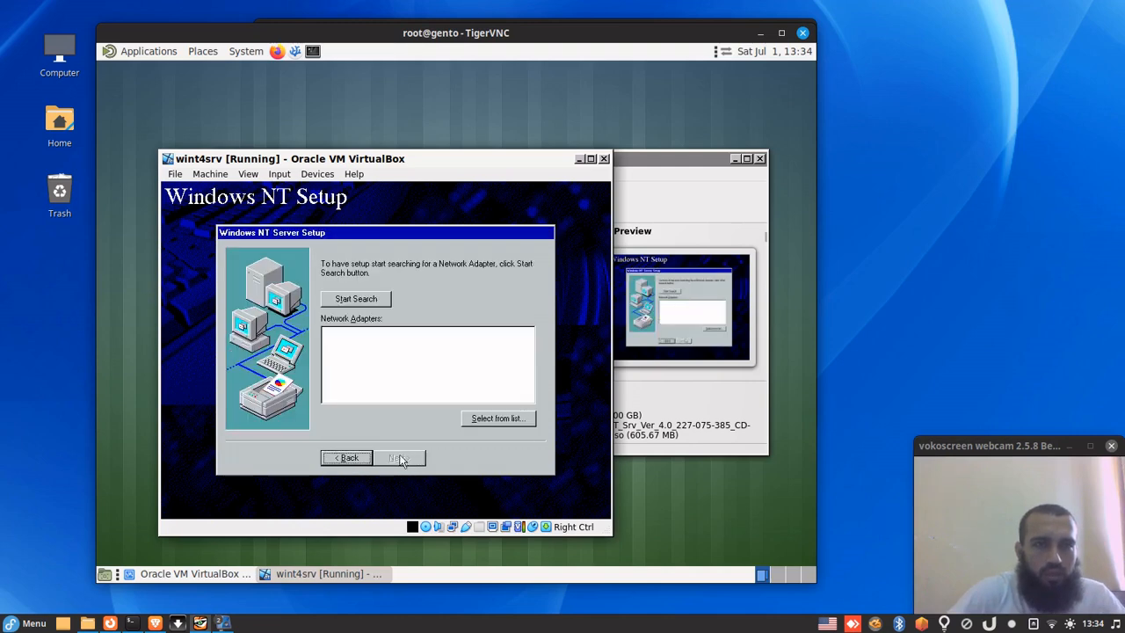
{"action": "left_click", "coordinate": [345, 459]}
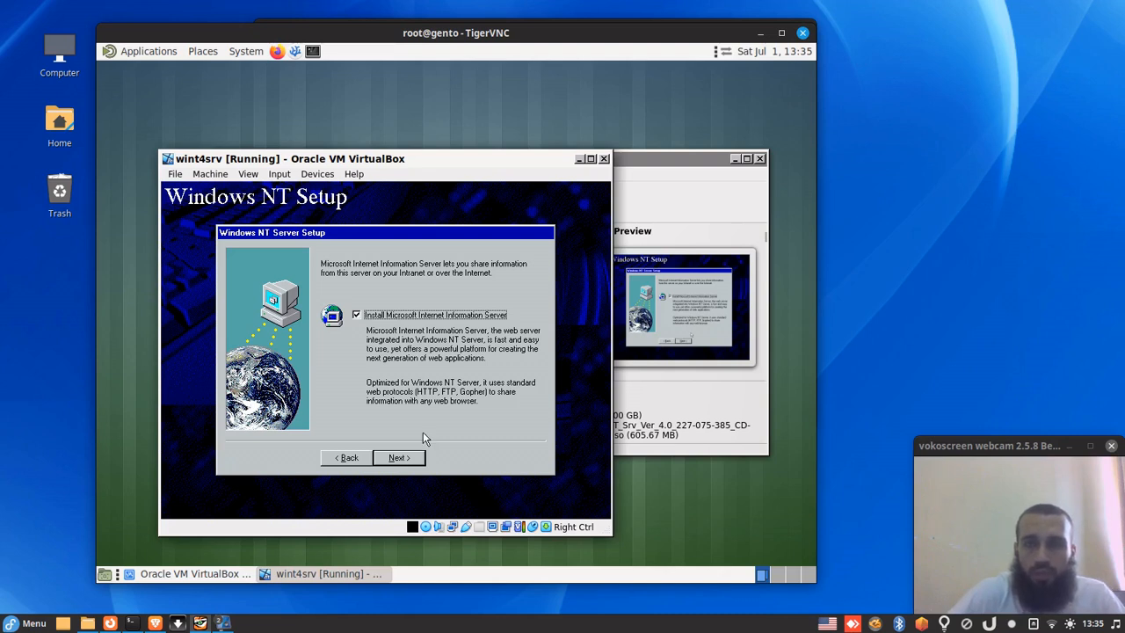
{"action": "left_click", "coordinate": [392, 459]}
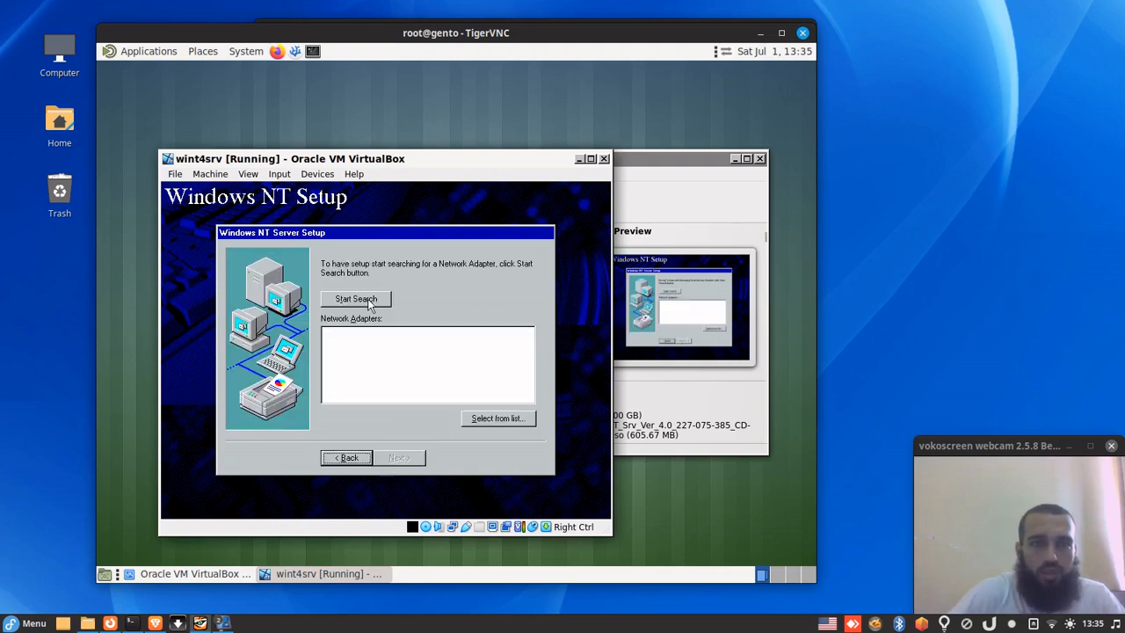
- Detect the virtual network adapter, keep TCP/IP and default services, and install them
{"action": "left_click", "coordinate": [369, 302]}
{"action": "left_click", "coordinate": [403, 458]}
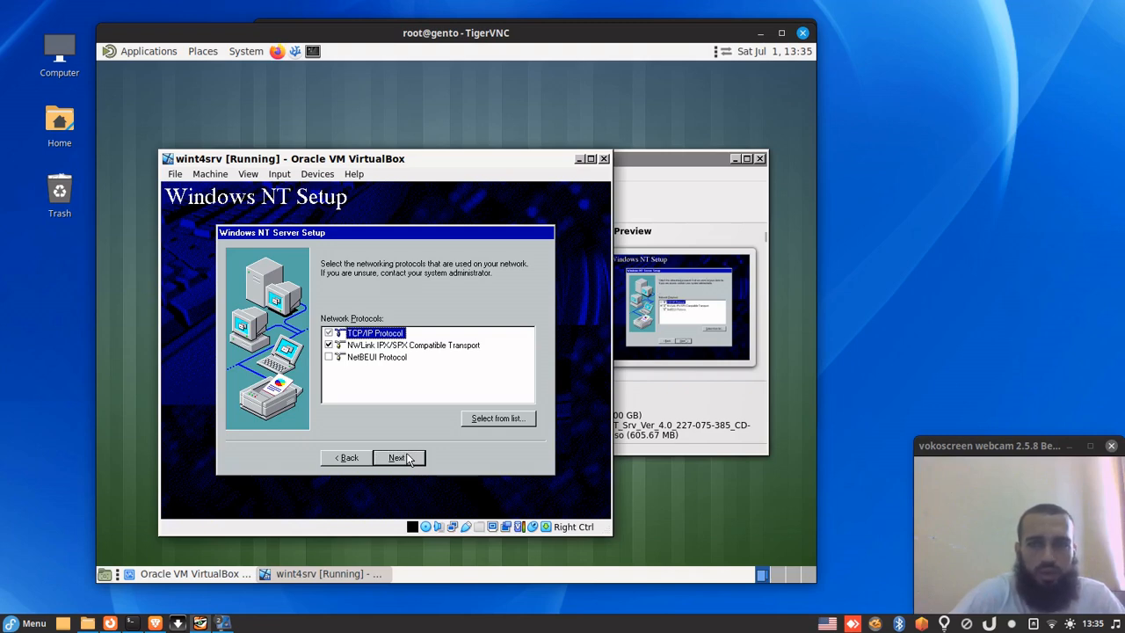
{"action": "left_click", "coordinate": [400, 458]}
{"action": "left_click", "coordinate": [407, 457]}
{"action": "left_click", "coordinate": [407, 458]}
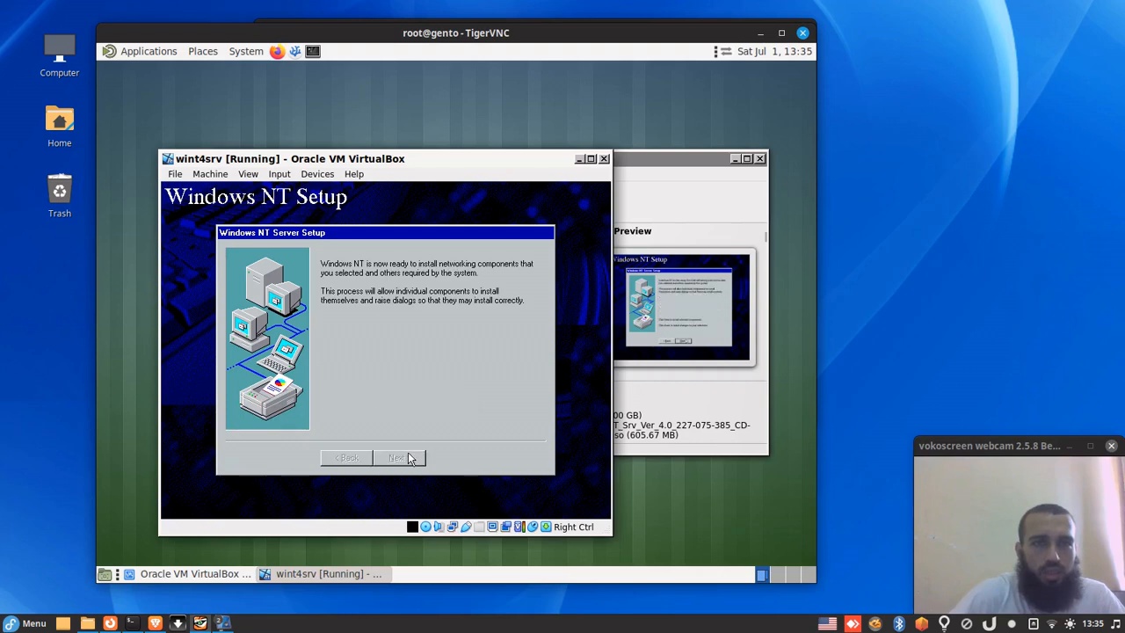
- Keep adapter defaults, use DHCP for TCP/IP, and accept the bindings
{"action": "left_click", "coordinate": [334, 371]}
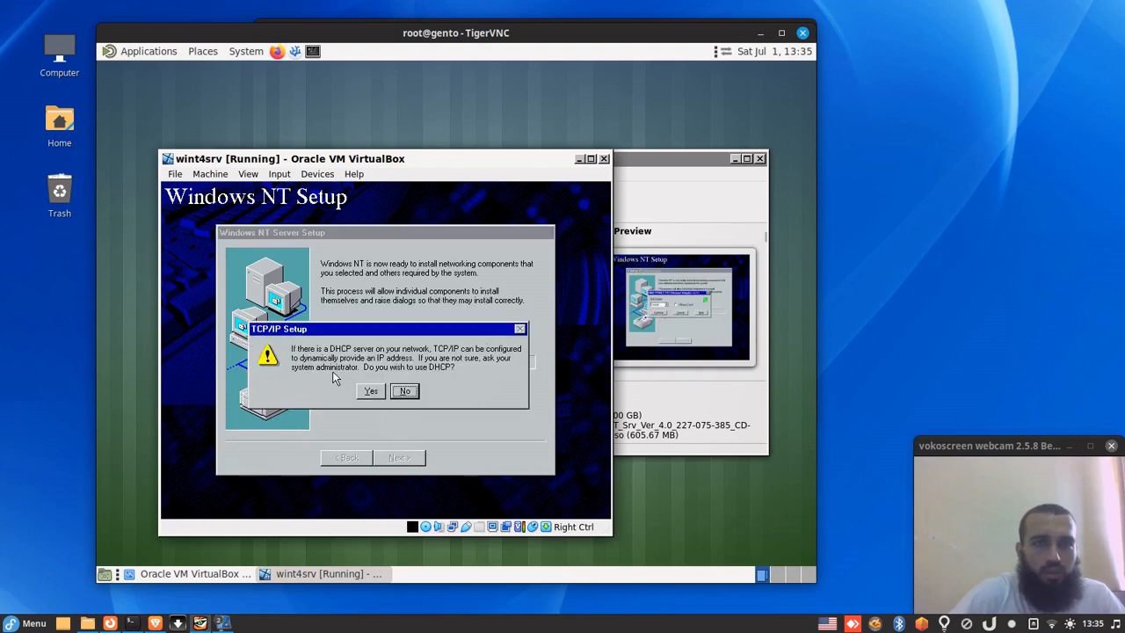
{"action": "left_click", "coordinate": [372, 391]}
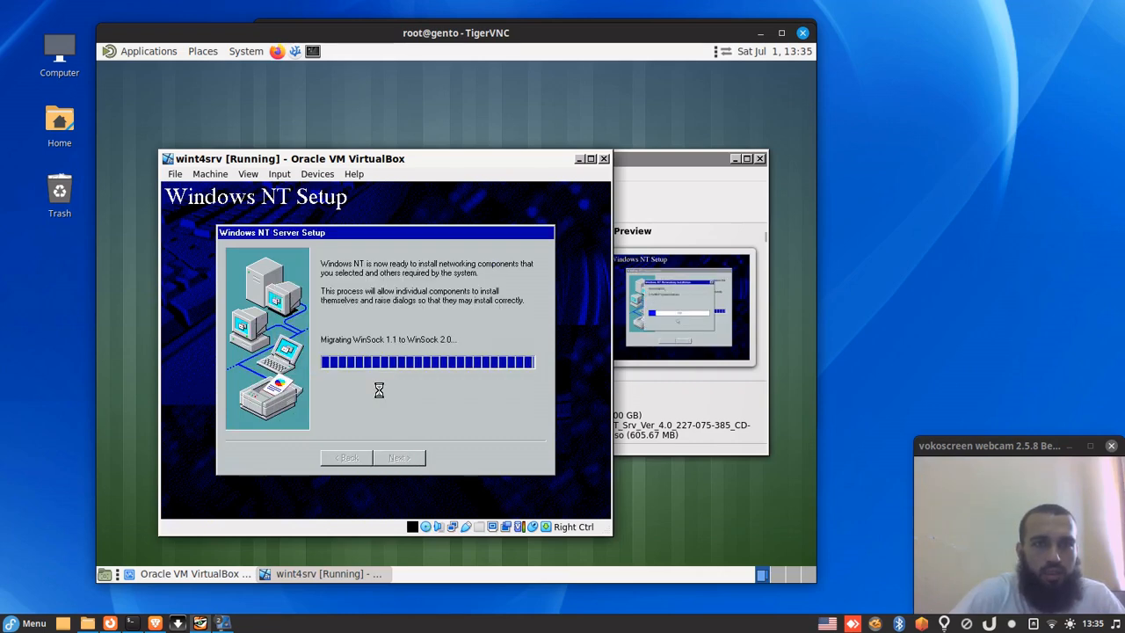
{"action": "left_click", "coordinate": [393, 458]}
{"action": "left_click", "coordinate": [393, 458]}
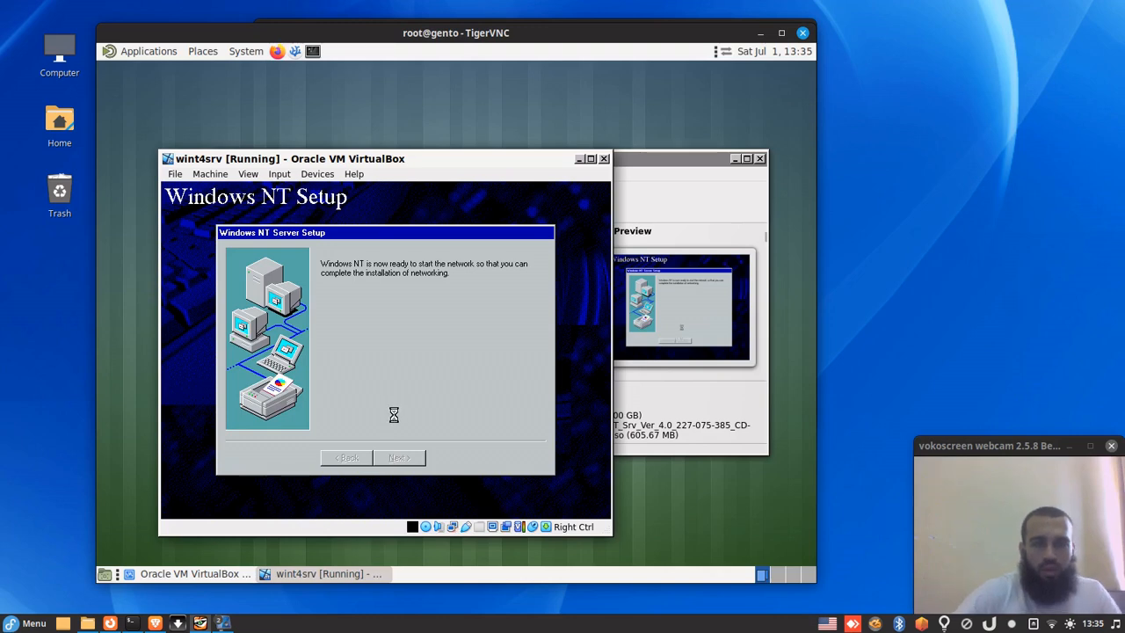
- Accept the computer and domain names
{"action": "right_click", "coordinate": [1011, 623]}
{"action": "left_click", "coordinate": [1006, 540]}
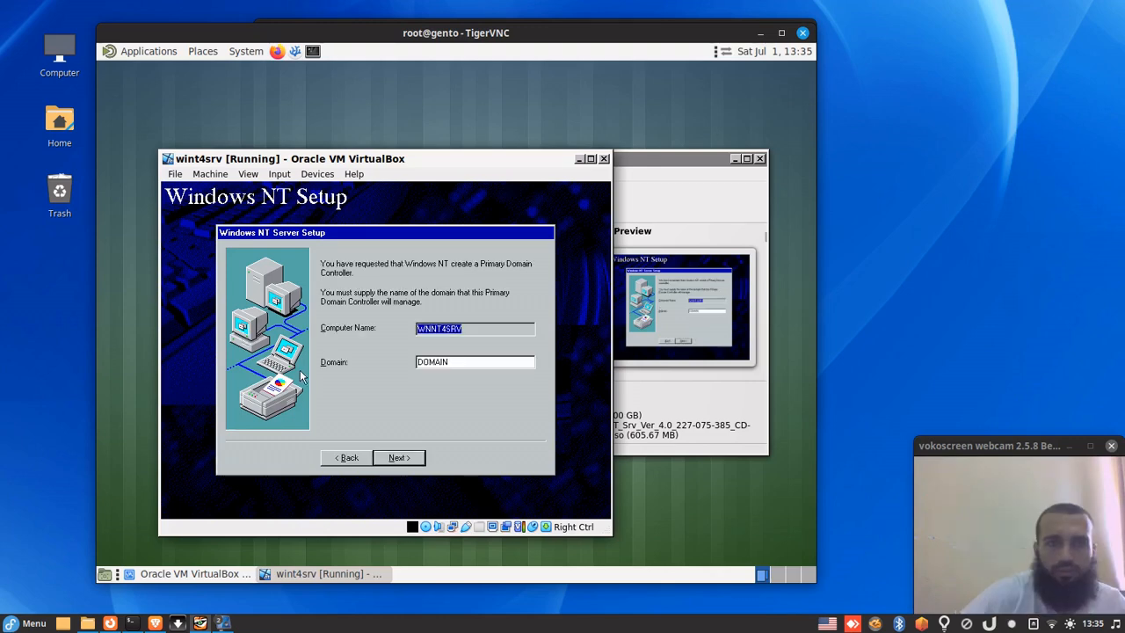
{"action": "left_click", "coordinate": [398, 457]}
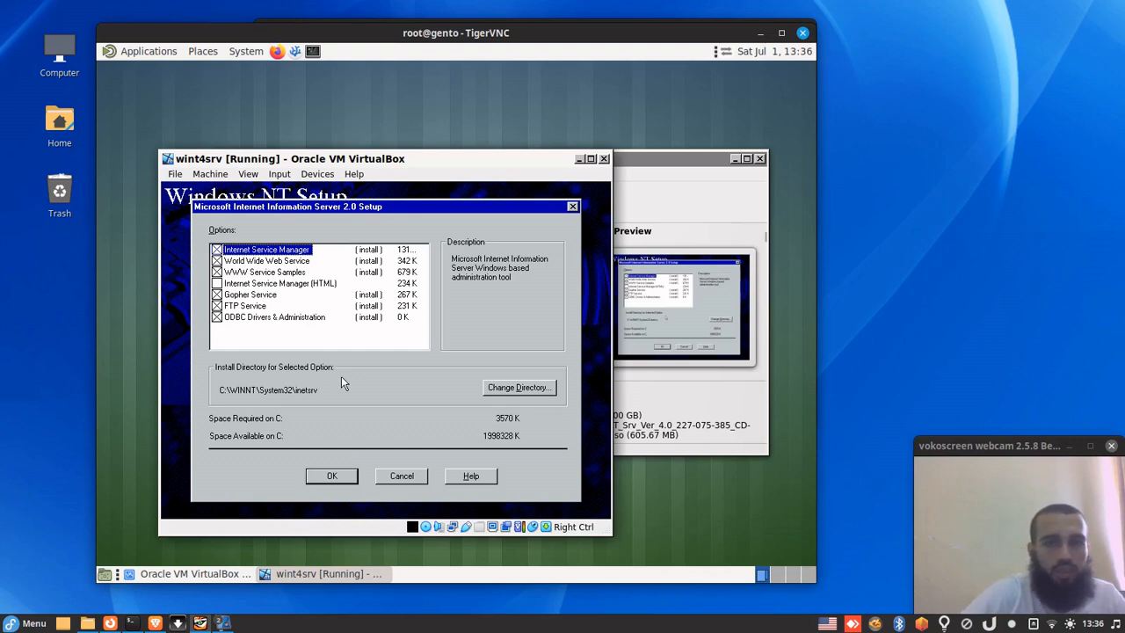
- Accept IIS components and default publishing directories, creating them, and acknowledge the gopher warning
{"action": "left_click", "coordinate": [349, 481]}
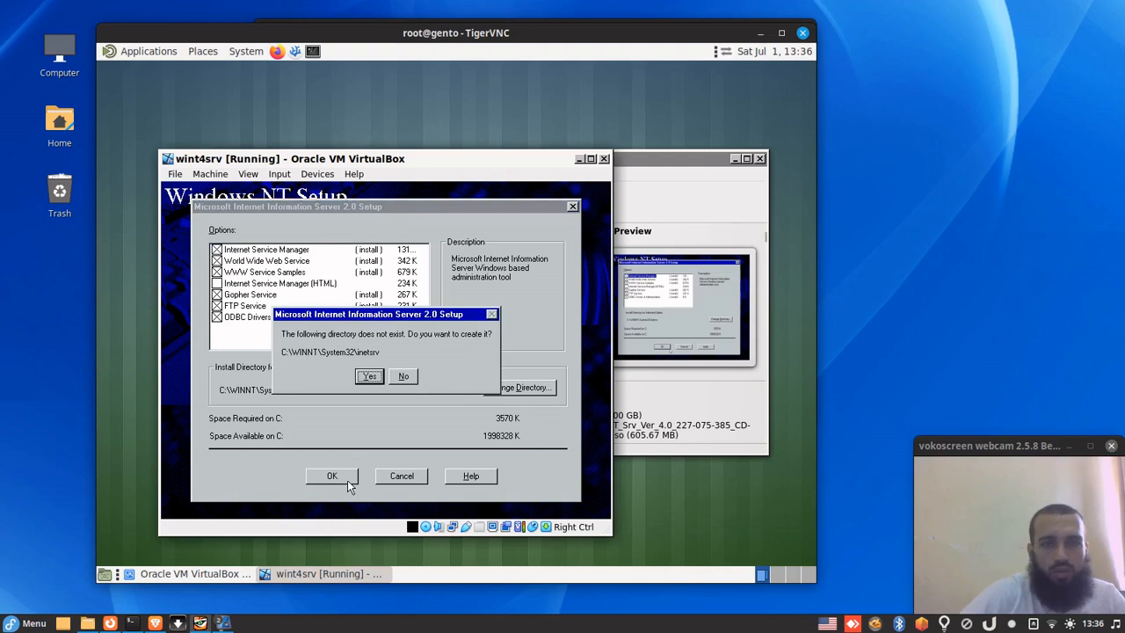
{"action": "left_click", "coordinate": [368, 377]}
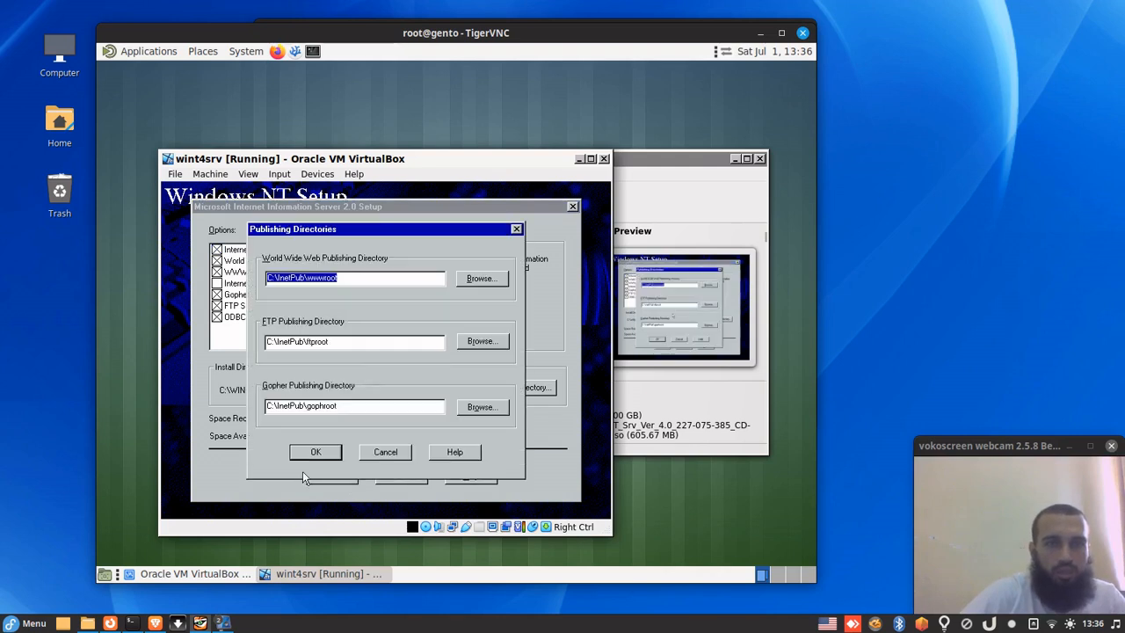
{"action": "left_click", "coordinate": [318, 453]}
{"action": "left_click", "coordinate": [365, 385]}
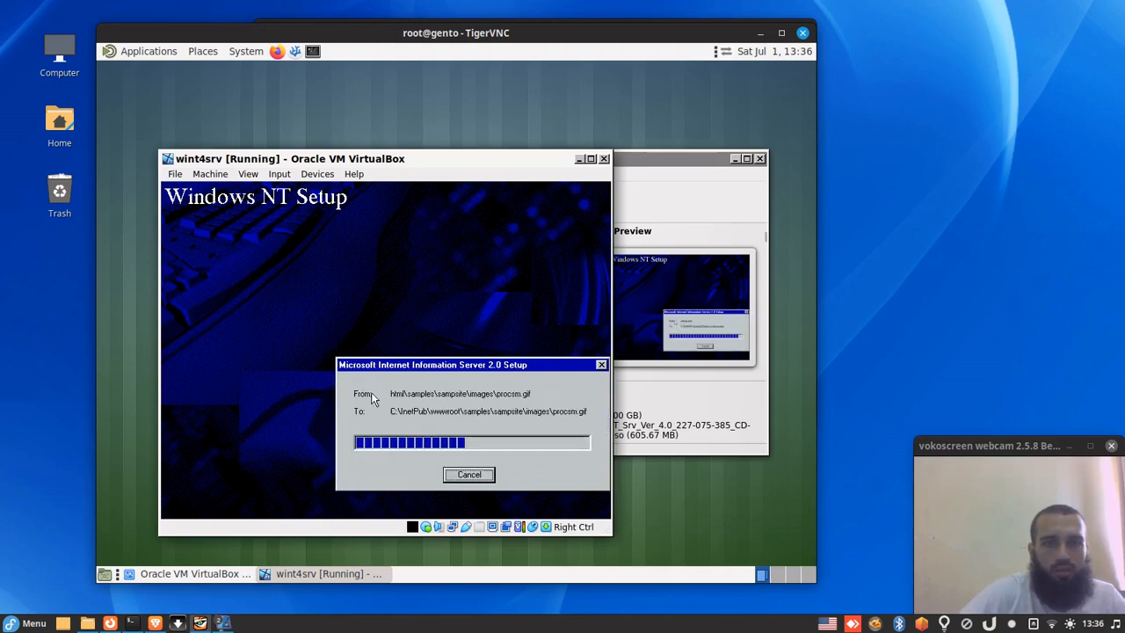
{"action": "left_click", "coordinate": [385, 376]}
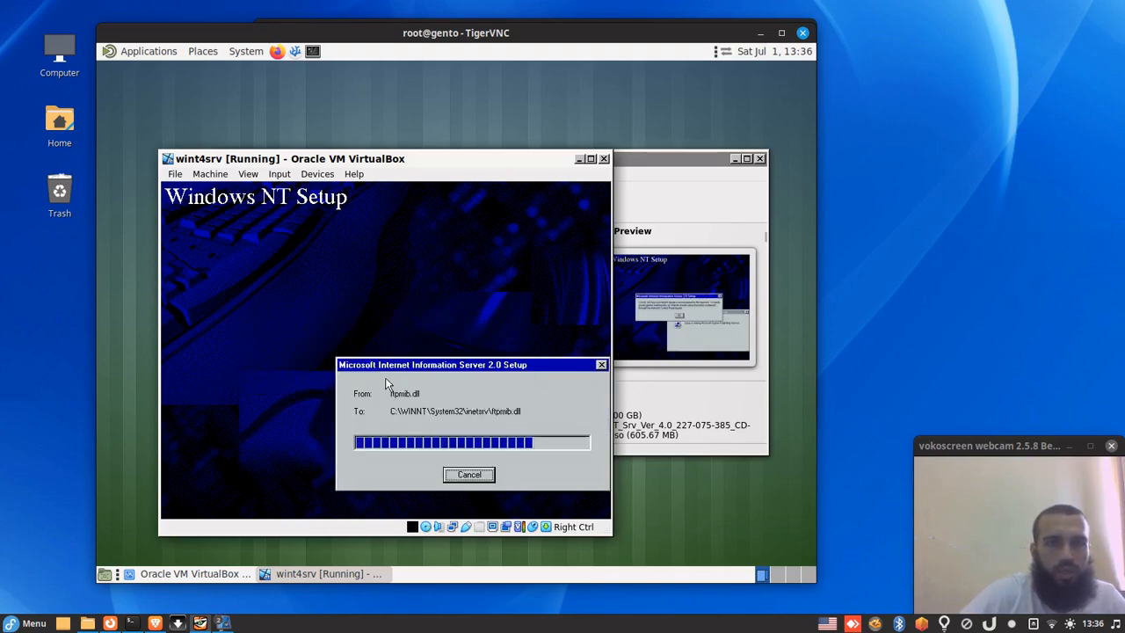
- Install the SQL Server ODBC driver and keep the default time zone and display settings
{"action": "left_click", "coordinate": [378, 348]}
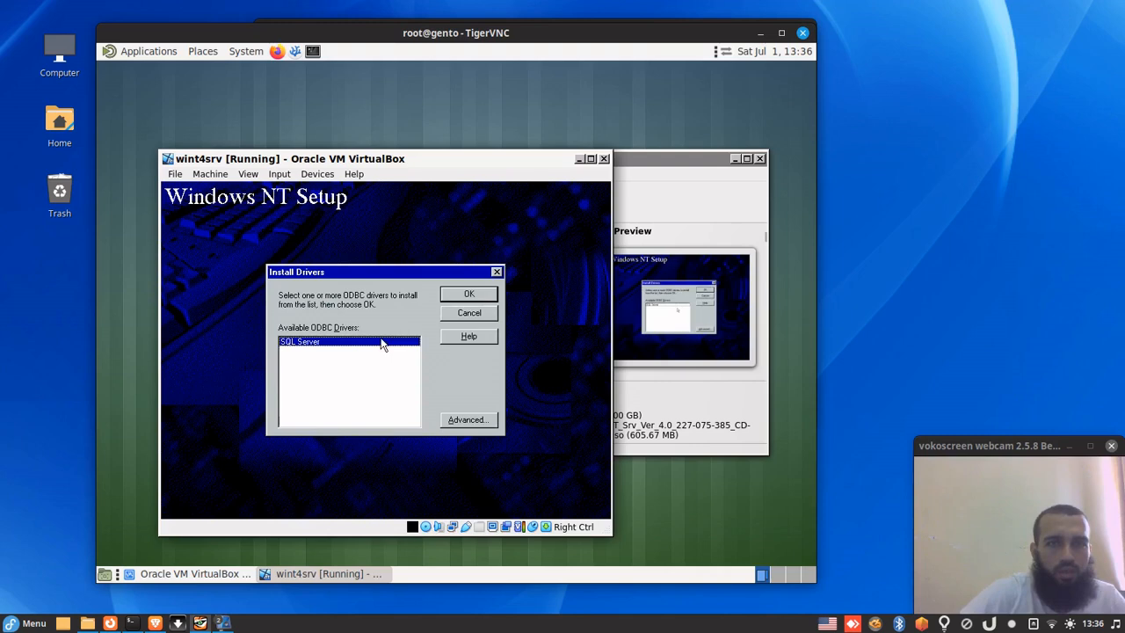
{"action": "left_click", "coordinate": [480, 293]}
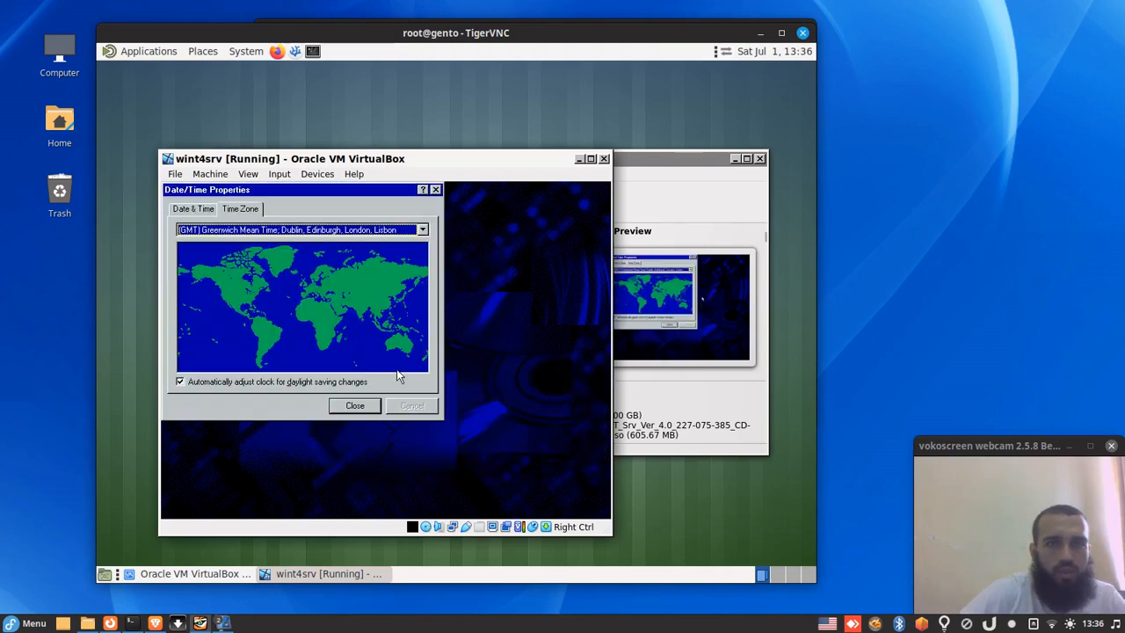
{"action": "left_click", "coordinate": [354, 406]}
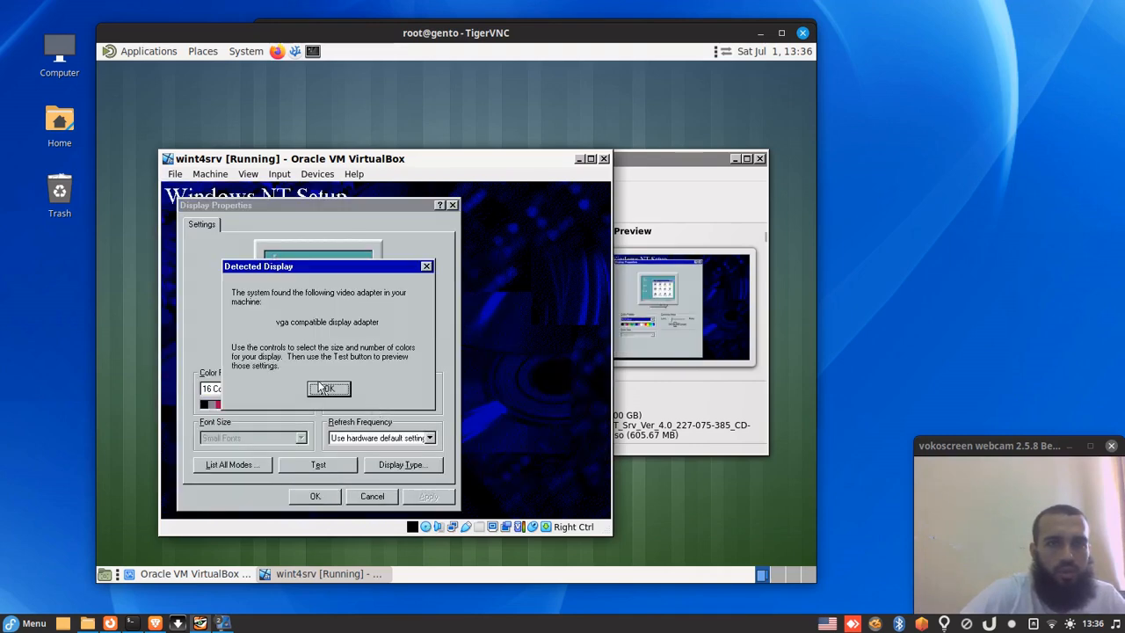
{"action": "left_click", "coordinate": [325, 389]}
{"action": "left_click", "coordinate": [315, 495]}
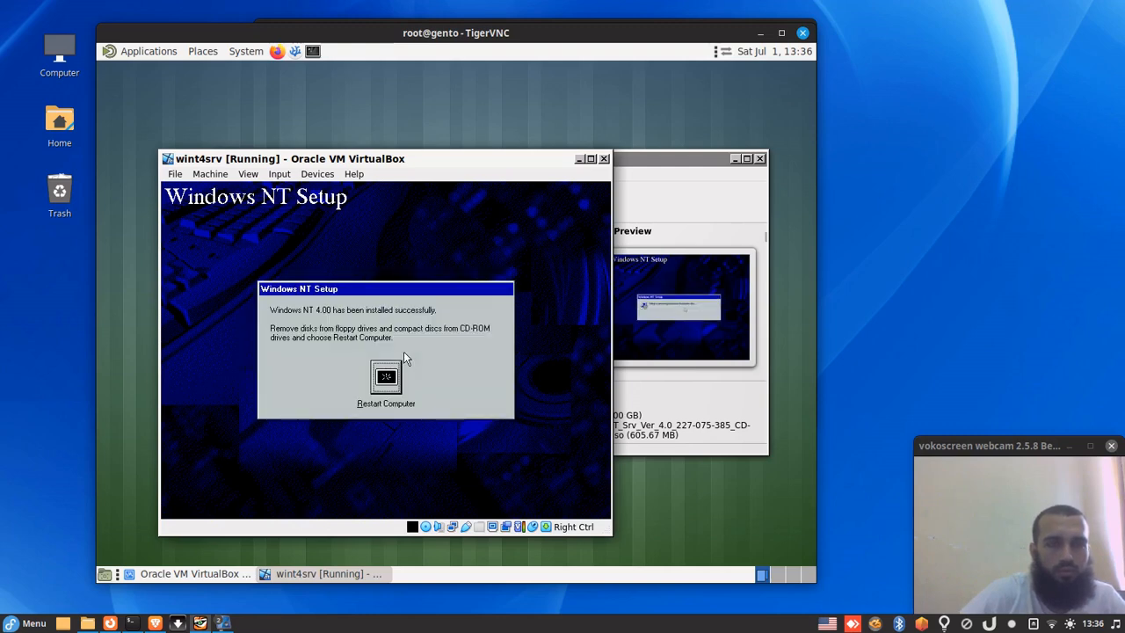
- Restart the guest after installation and eject the NT Server disc from the optical drive
{"action": "left_click", "coordinate": [378, 376]}
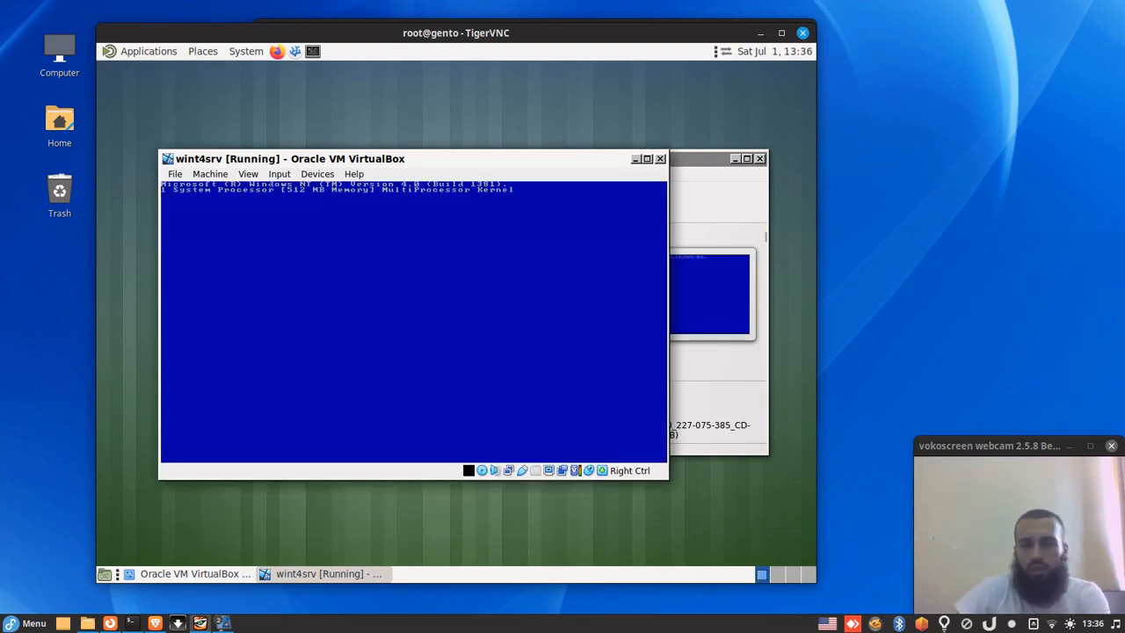
{"action": "left_click", "coordinate": [488, 473]}
{"action": "left_click", "coordinate": [488, 386]}
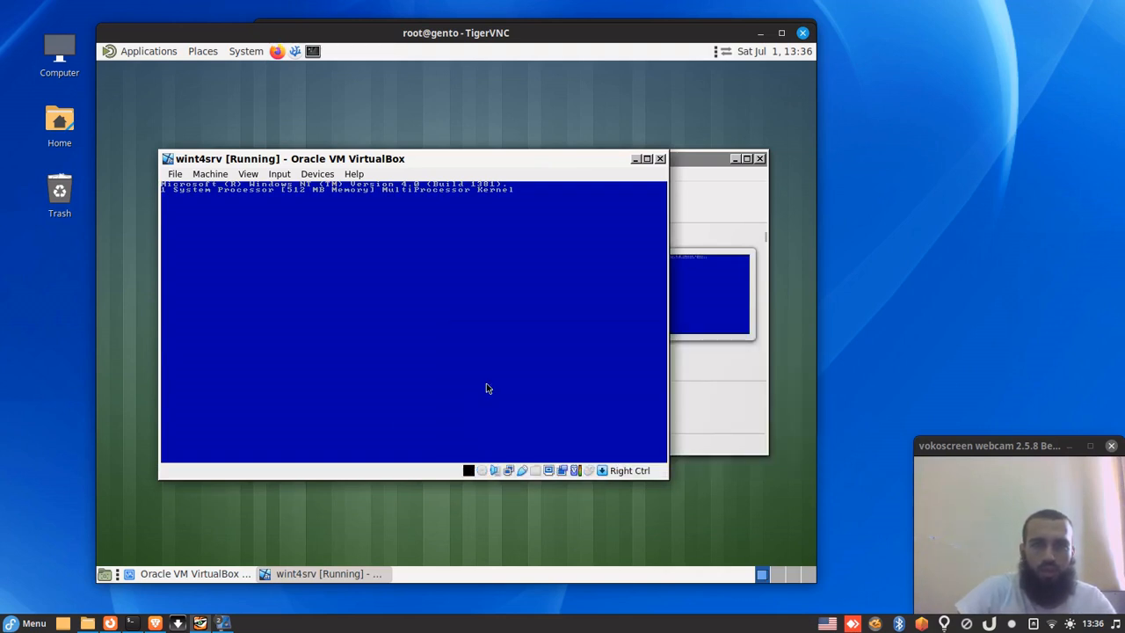
- Power off the VM, then boot Windows NT Server again to its logon prompt
{"action": "left_click", "coordinate": [661, 159]}
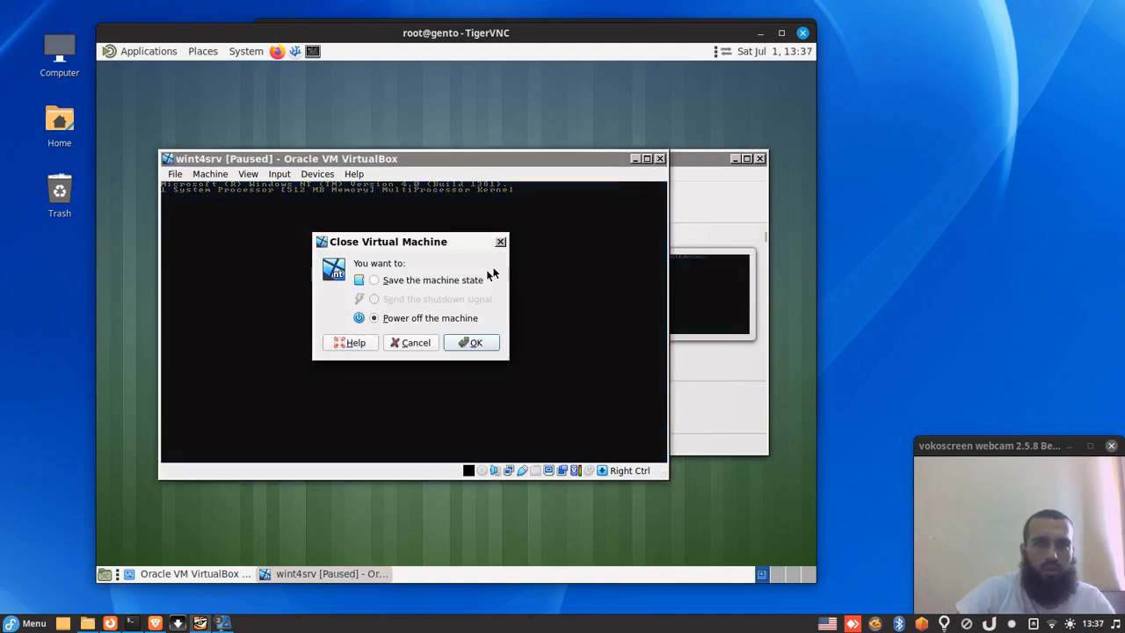
{"action": "left_click", "coordinate": [467, 342]}
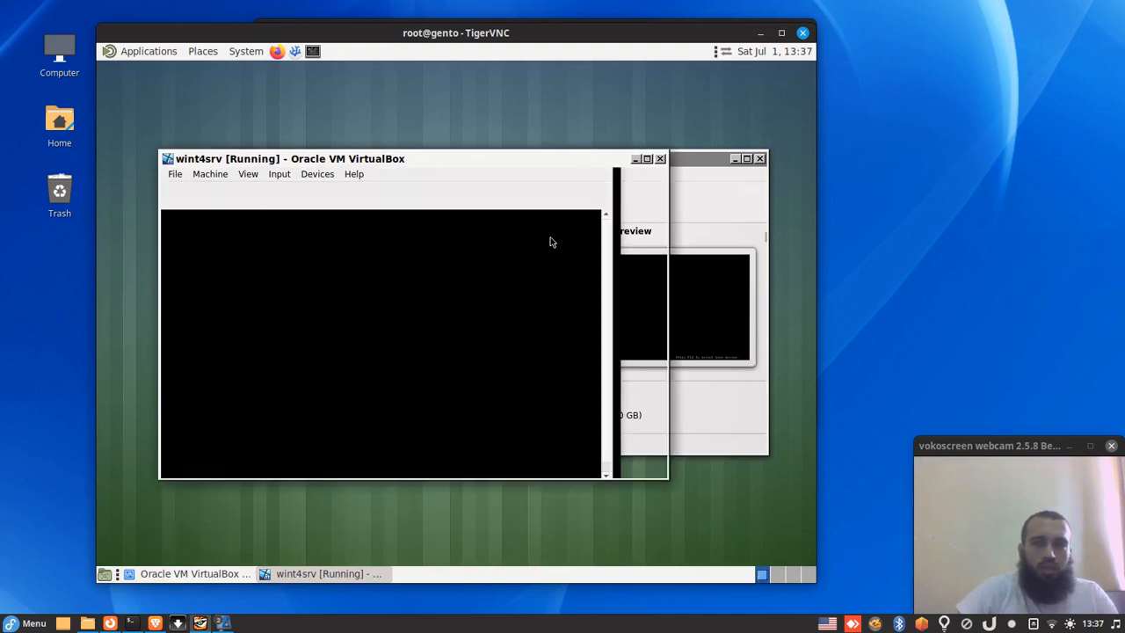
{"action": "key", "text": "Return"}
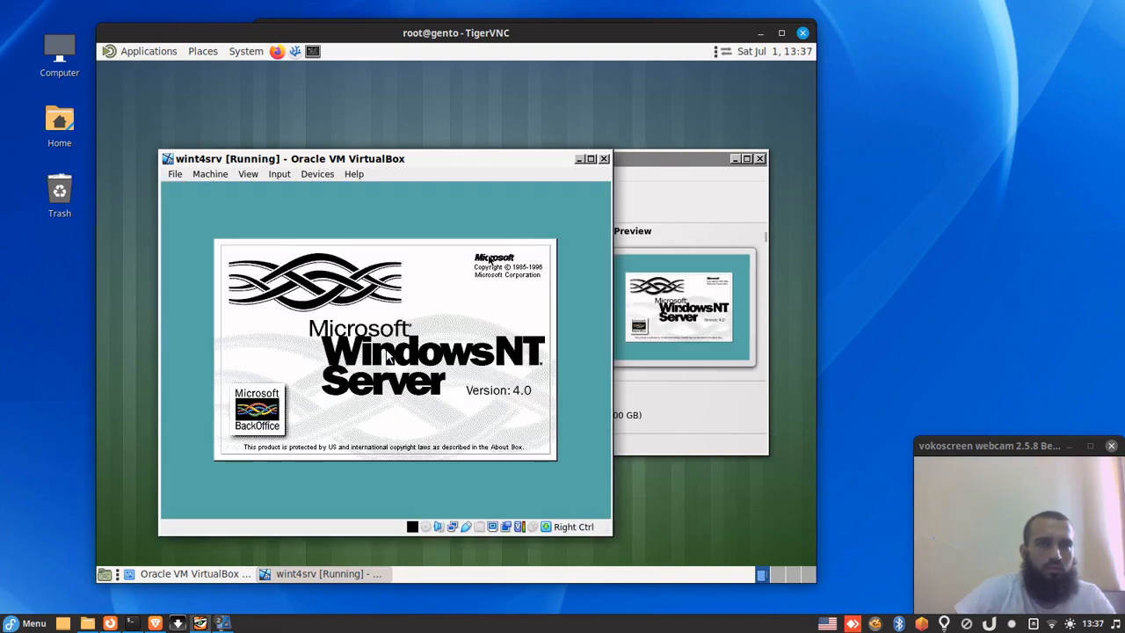
- Send Ctrl-Alt-Del to the guest and log on with the administrator password
{"action": "left_click", "coordinate": [279, 174]}
{"action": "mouse_move", "coordinate": [351, 189]}
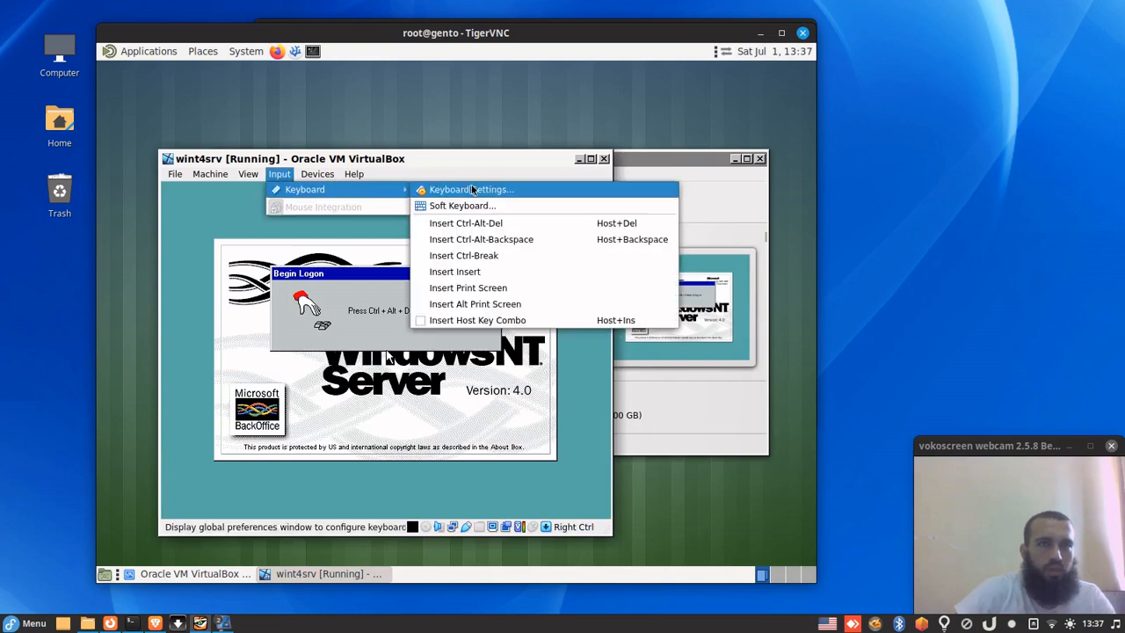
{"action": "left_click", "coordinate": [477, 231]}
{"action": "left_click", "coordinate": [331, 385]}
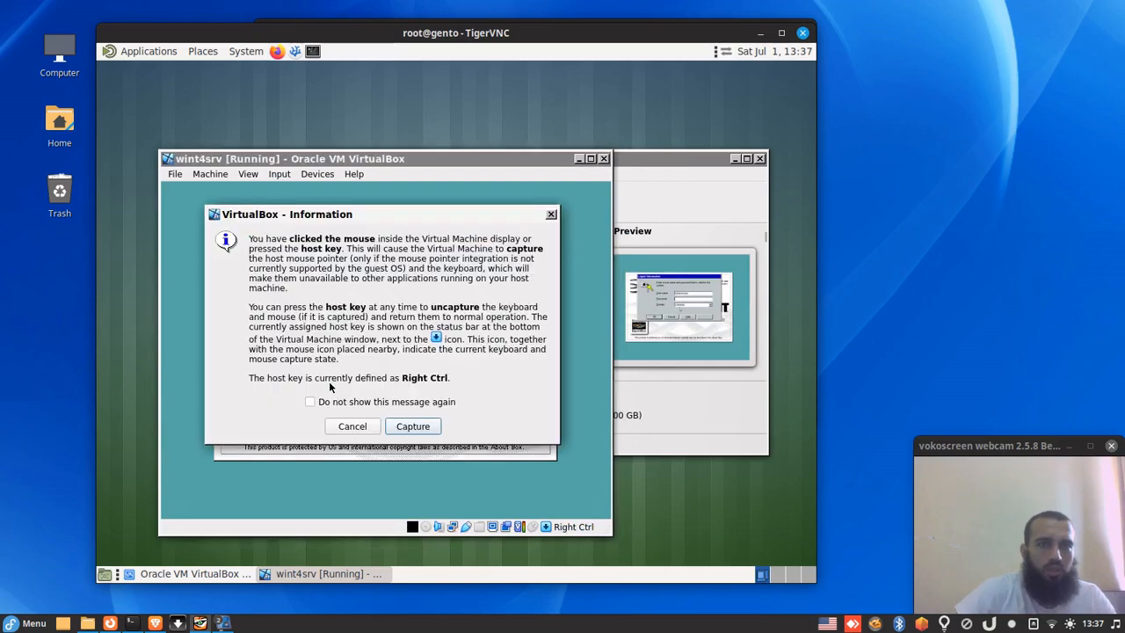
{"action": "left_click", "coordinate": [397, 426]}
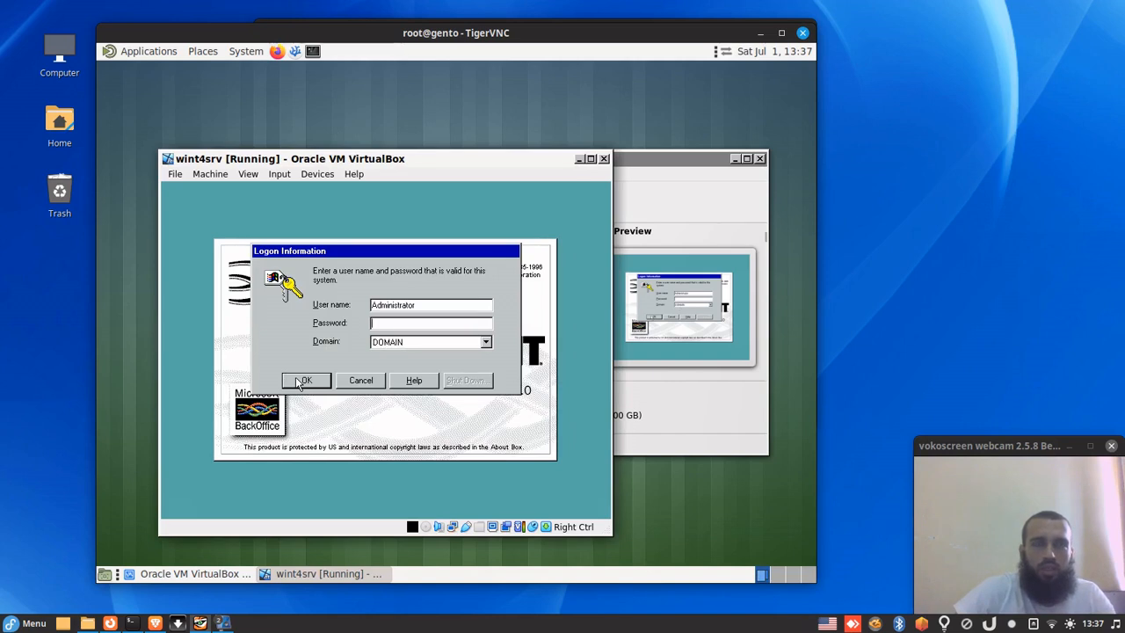
{"action": "left_click", "coordinate": [300, 382]}
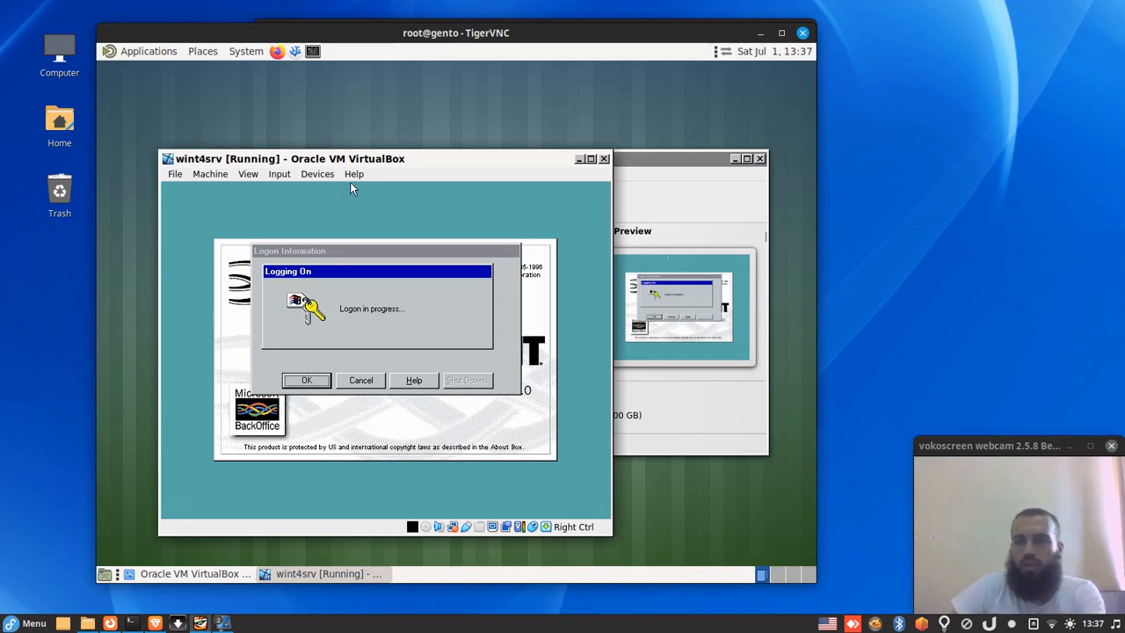
- Insert the Guest Additions CD image and close the Welcome to Windows NT screen
{"action": "left_click", "coordinate": [318, 174]}
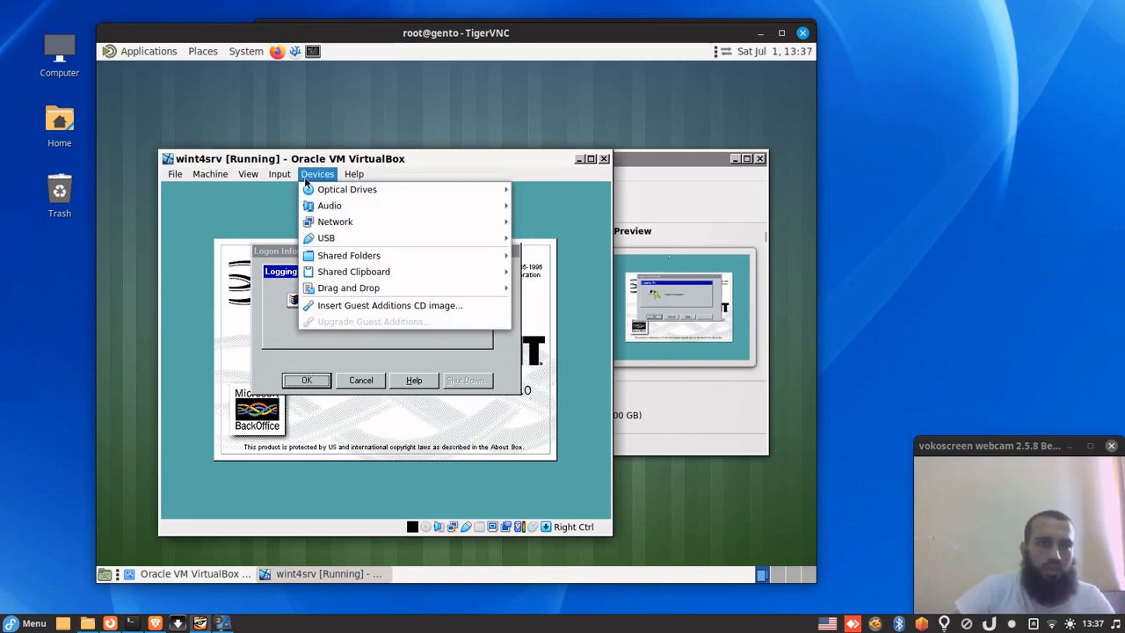
{"action": "left_click", "coordinate": [352, 305]}
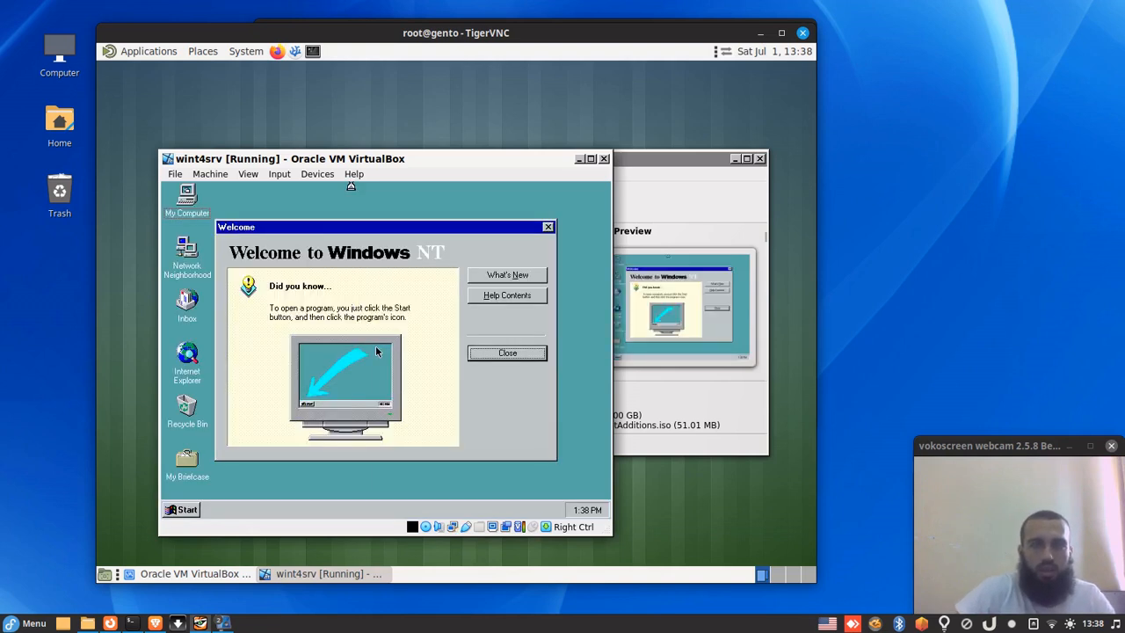
{"action": "left_click", "coordinate": [492, 359]}
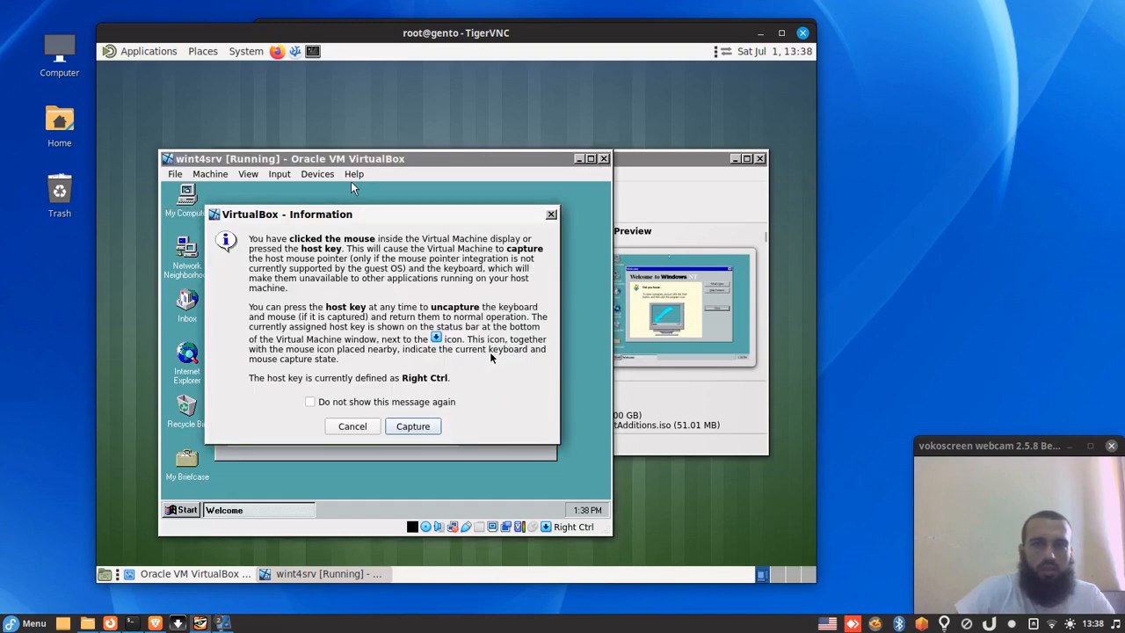
{"action": "left_click", "coordinate": [527, 353]}
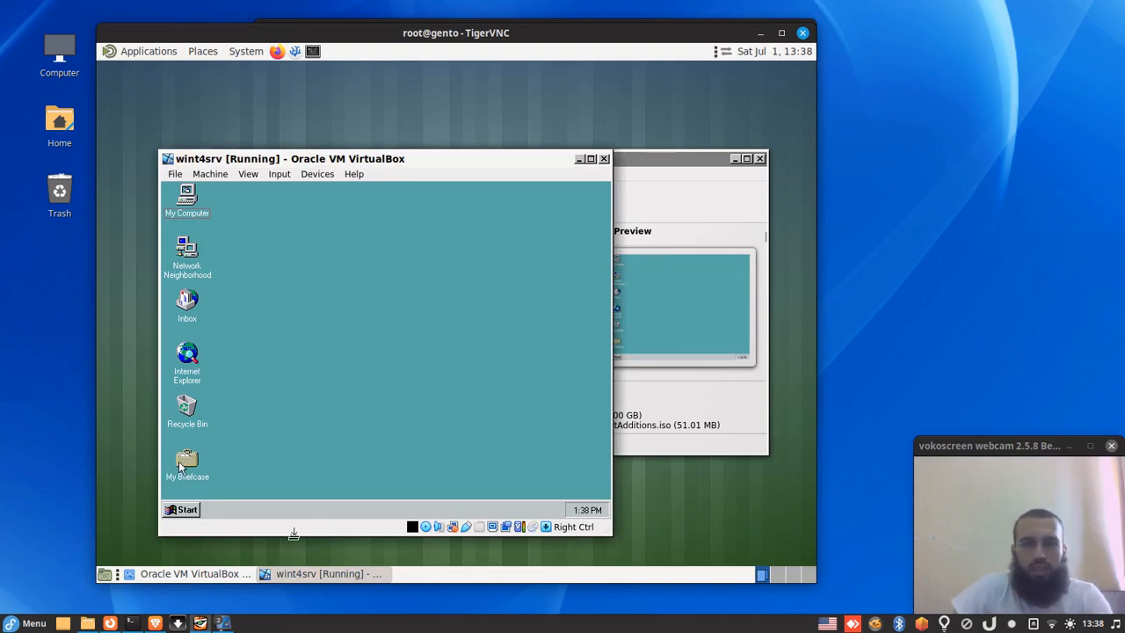
{"action": "left_click", "coordinate": [224, 427]}
- Launch Internet Service Manager from the Microsoft Internet Server programs menu
{"action": "left_click", "coordinate": [393, 425]}
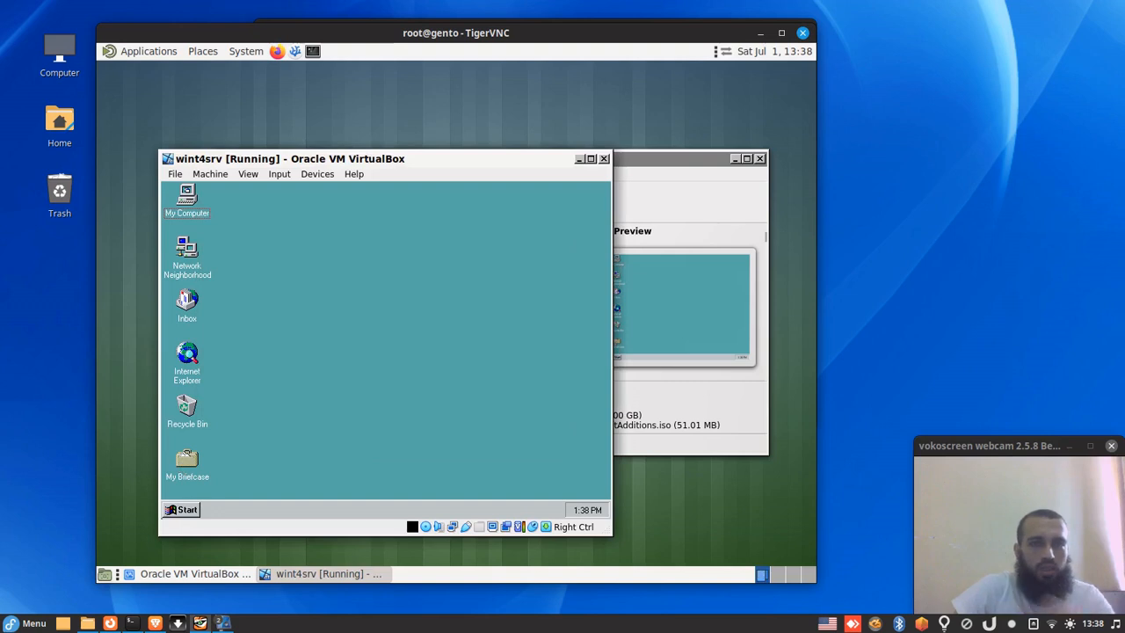
{"action": "left_click", "coordinate": [183, 513]}
{"action": "mouse_move", "coordinate": [231, 389]}
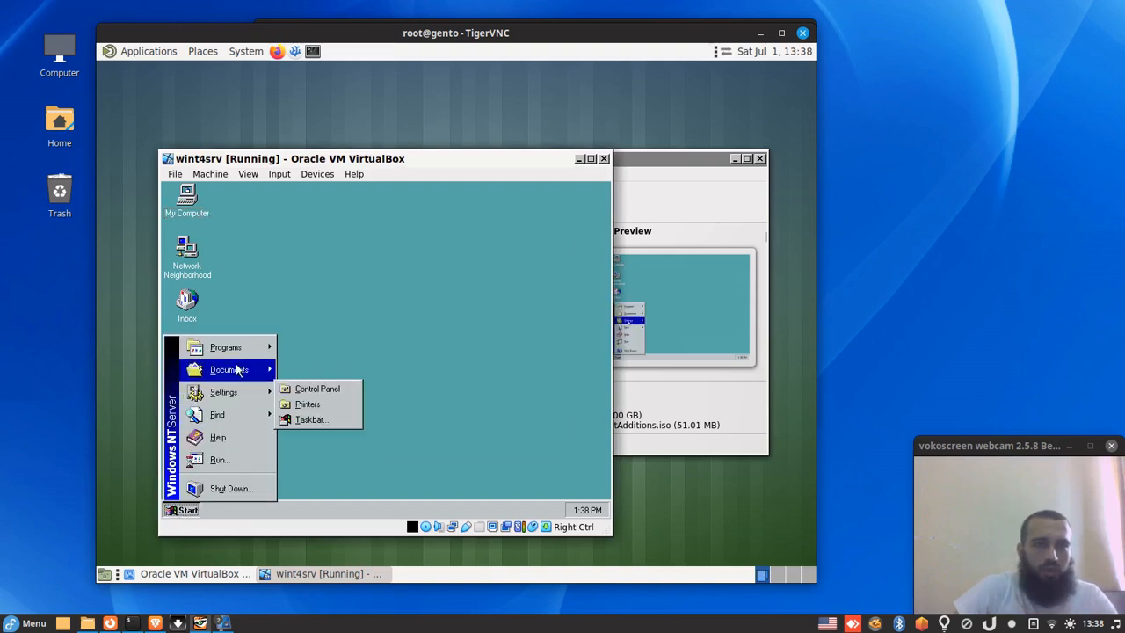
{"action": "mouse_move", "coordinate": [261, 354]}
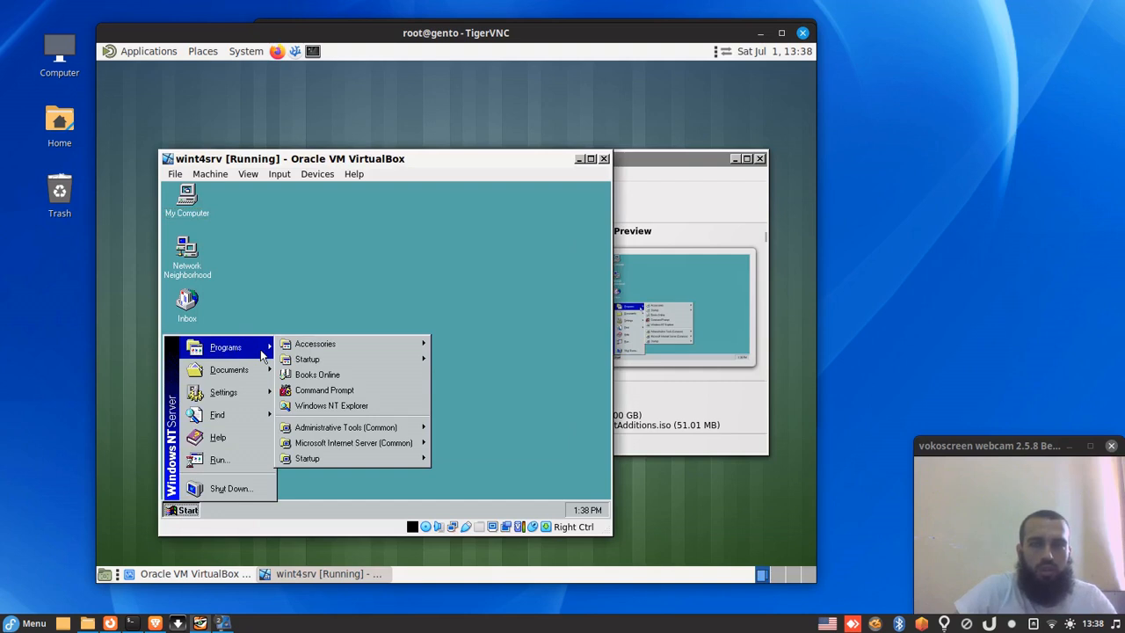
{"action": "mouse_move", "coordinate": [391, 458]}
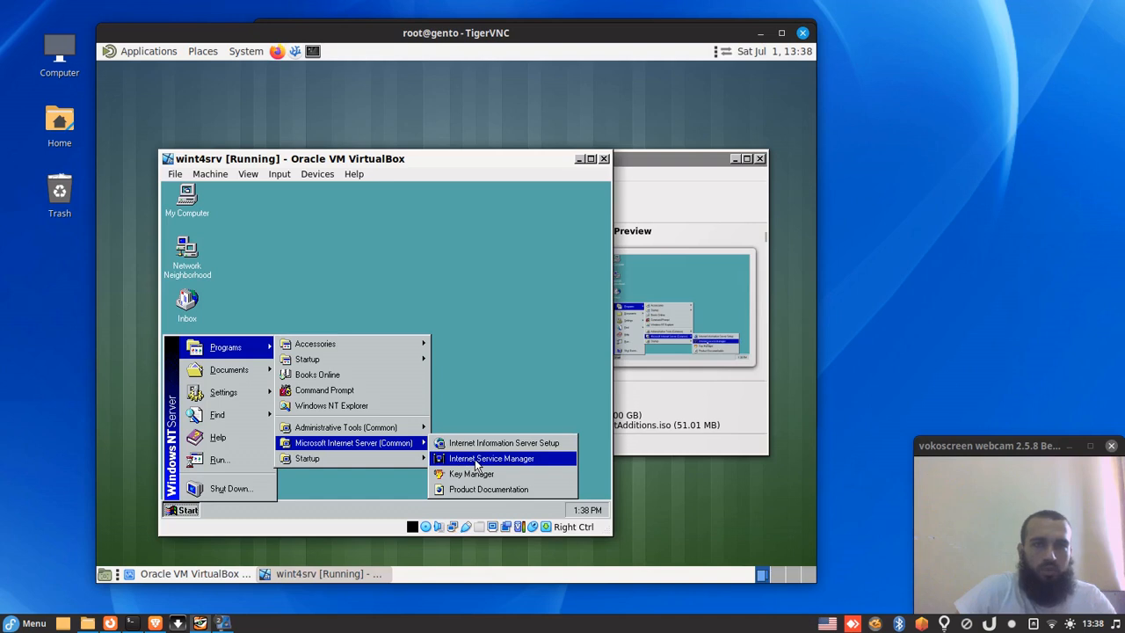
{"action": "left_click", "coordinate": [478, 459]}
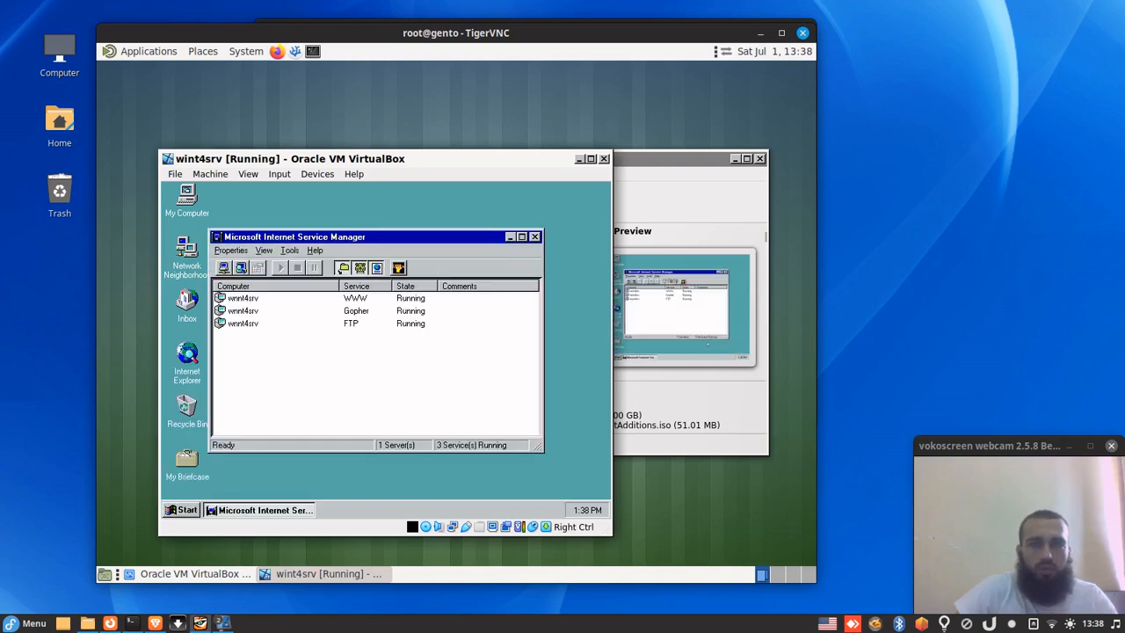
- Add Write permission to the FTP home directory C:\InetPub\ftproot and apply the service properties
{"action": "left_click", "coordinate": [255, 325]}
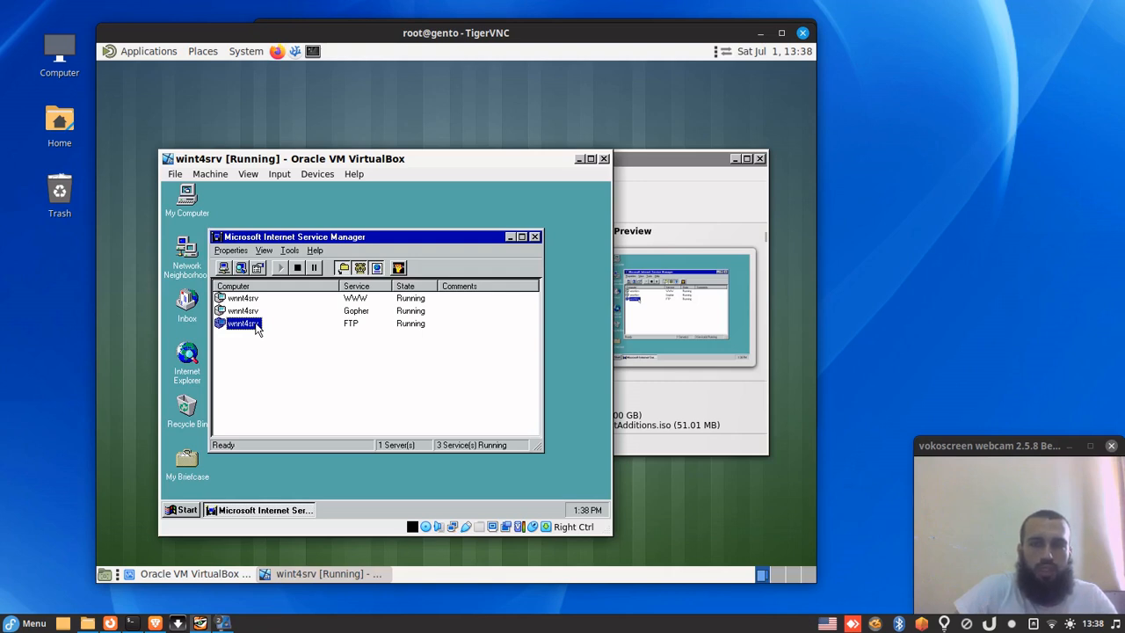
{"action": "right_click", "coordinate": [257, 329]}
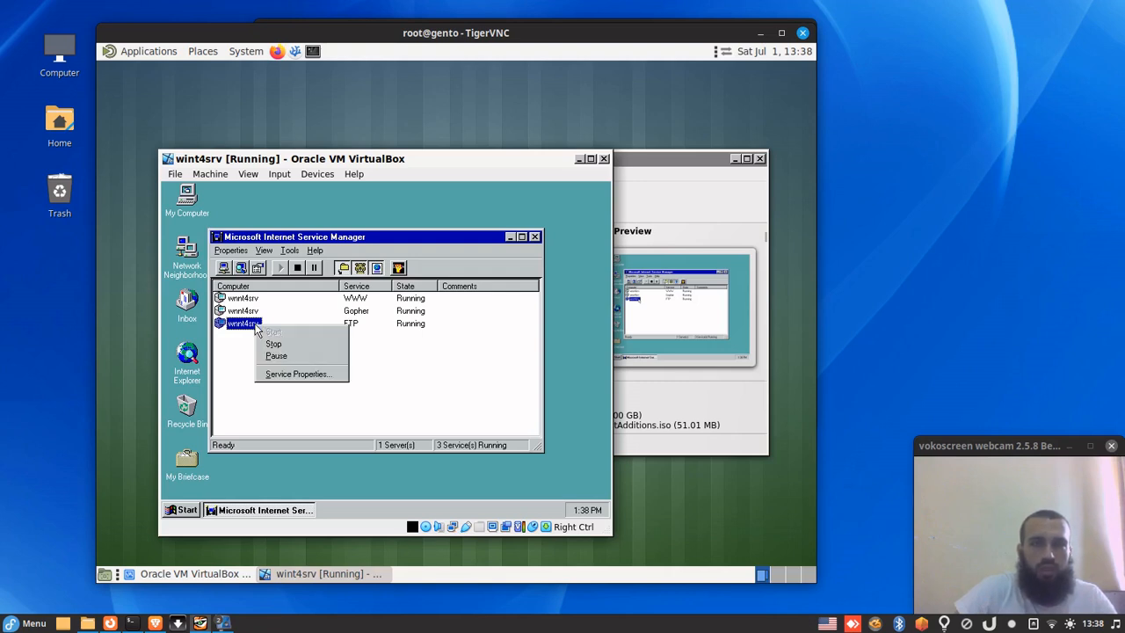
{"action": "left_click", "coordinate": [275, 378]}
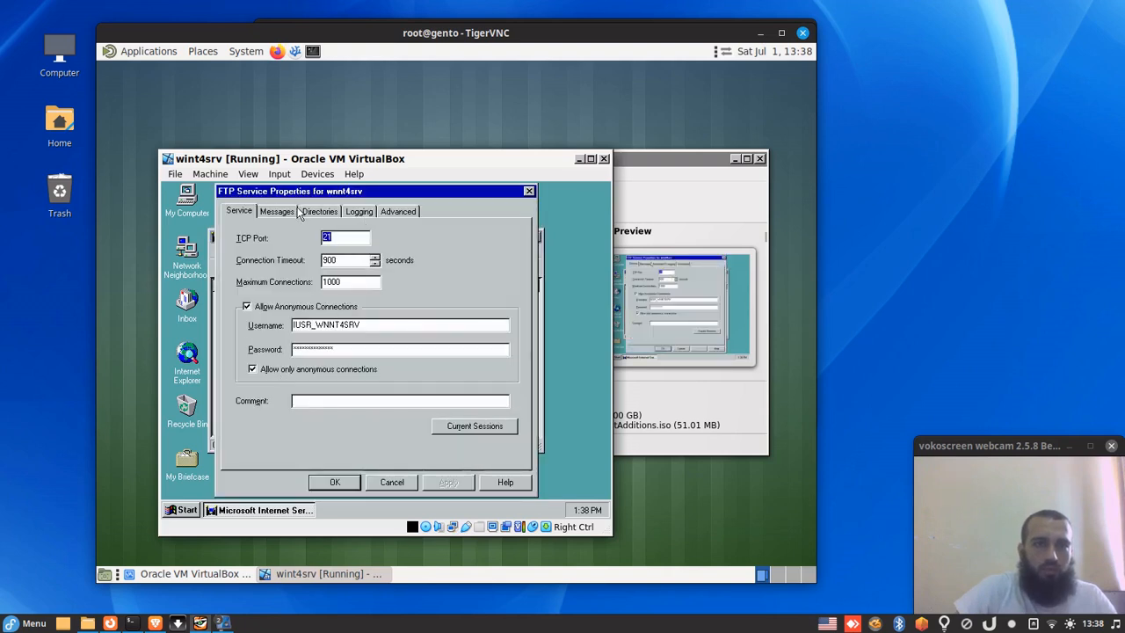
{"action": "left_click", "coordinate": [308, 210]}
{"action": "left_click", "coordinate": [291, 254]}
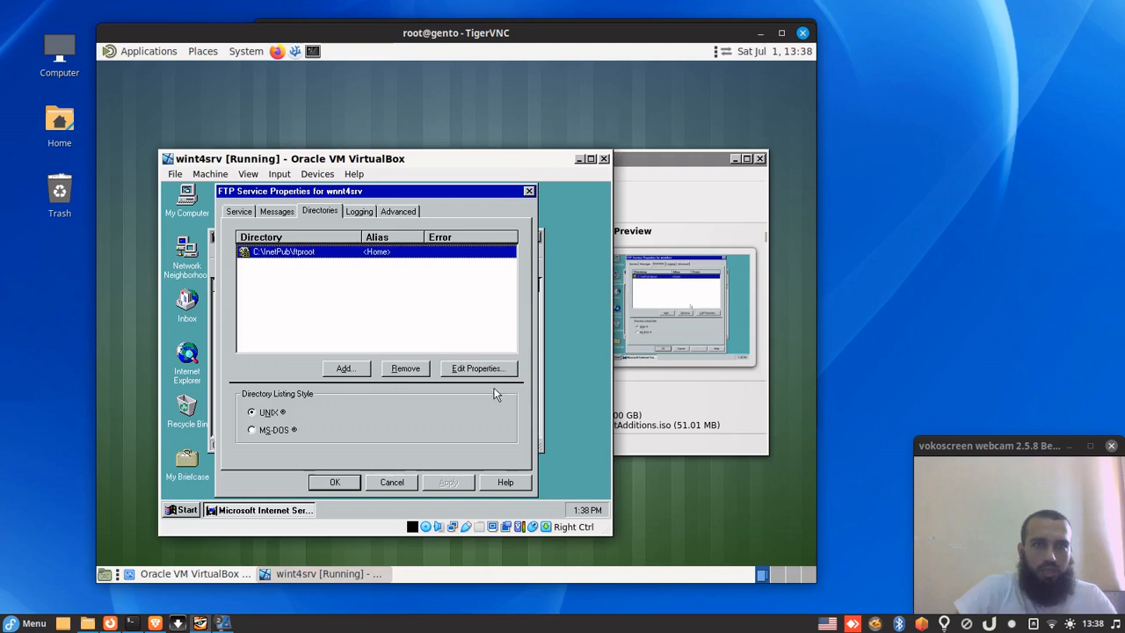
{"action": "left_click", "coordinate": [477, 368]}
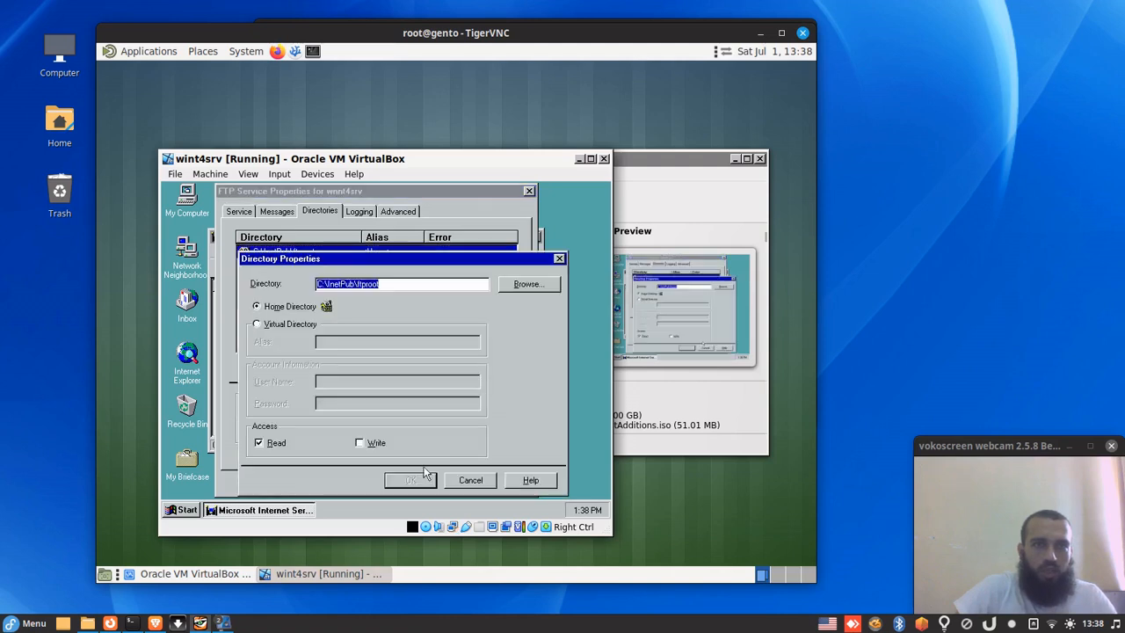
{"action": "left_click", "coordinate": [374, 444]}
{"action": "left_click", "coordinate": [410, 479]}
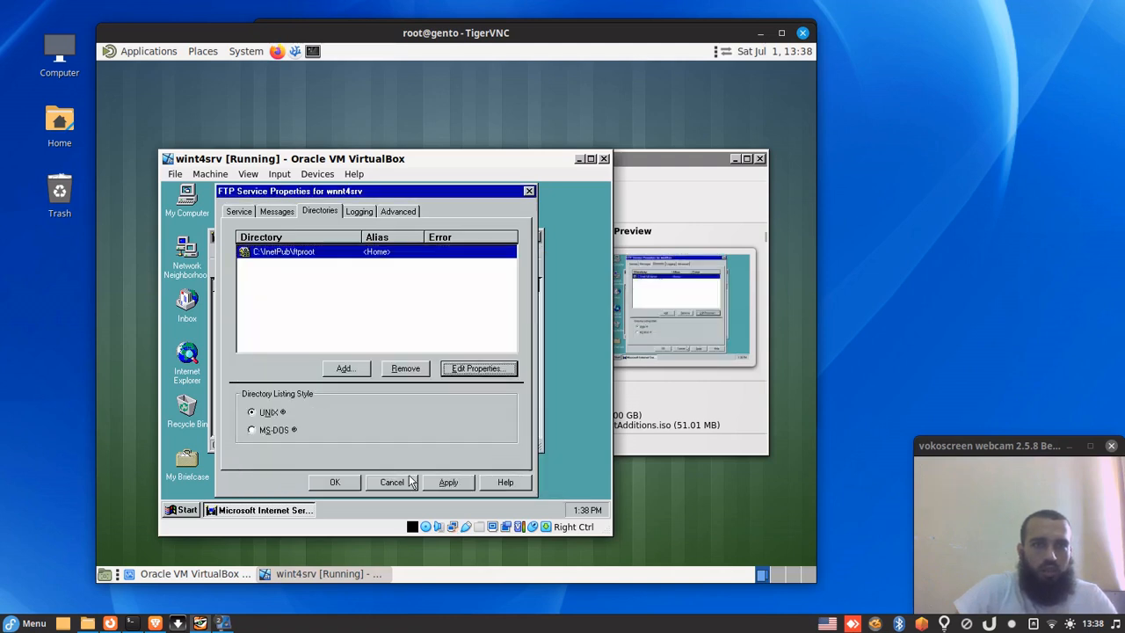
{"action": "left_click", "coordinate": [356, 480]}
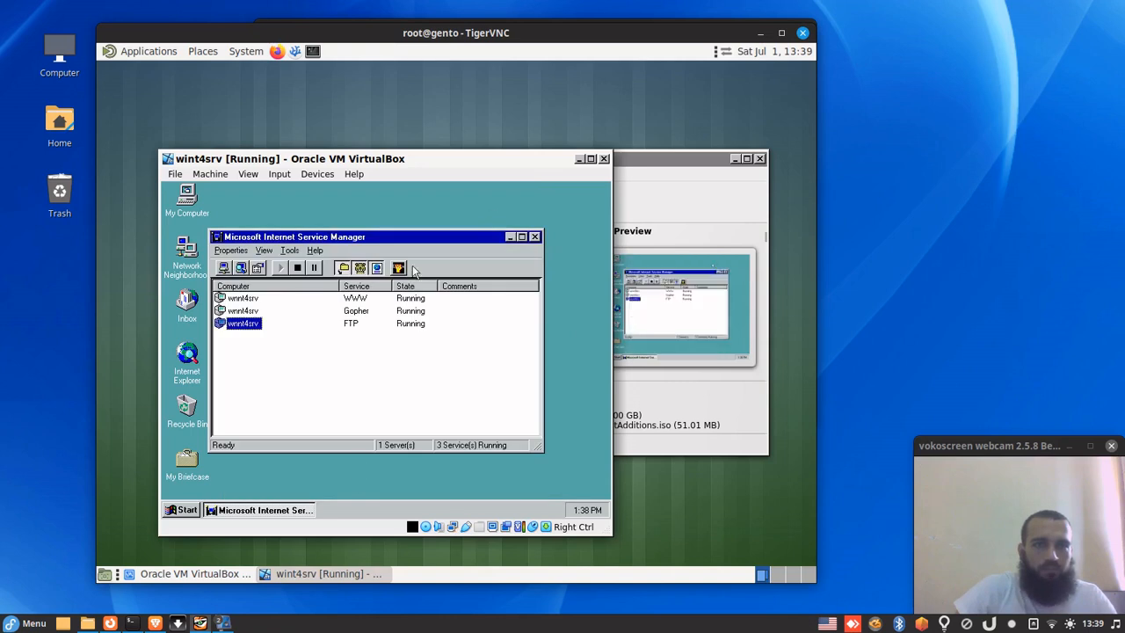
- Run ipconfig in a guest Command Prompt, showing 10.0.2.15 with gateway 10.0.2.2
{"action": "left_click", "coordinate": [186, 510]}
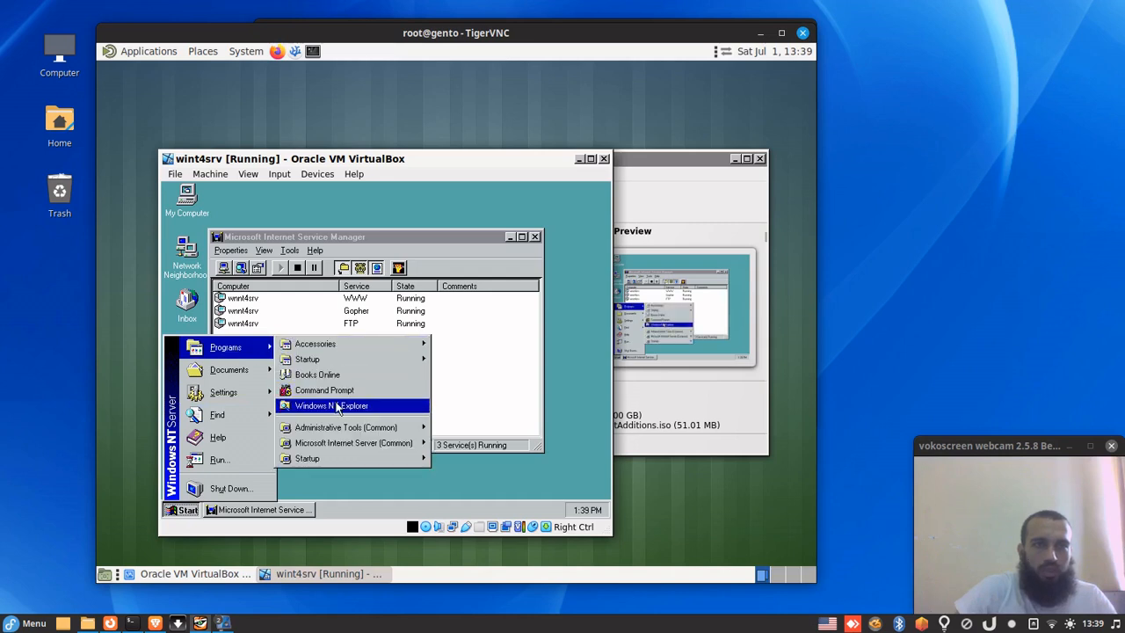
{"action": "left_click", "coordinate": [326, 398]}
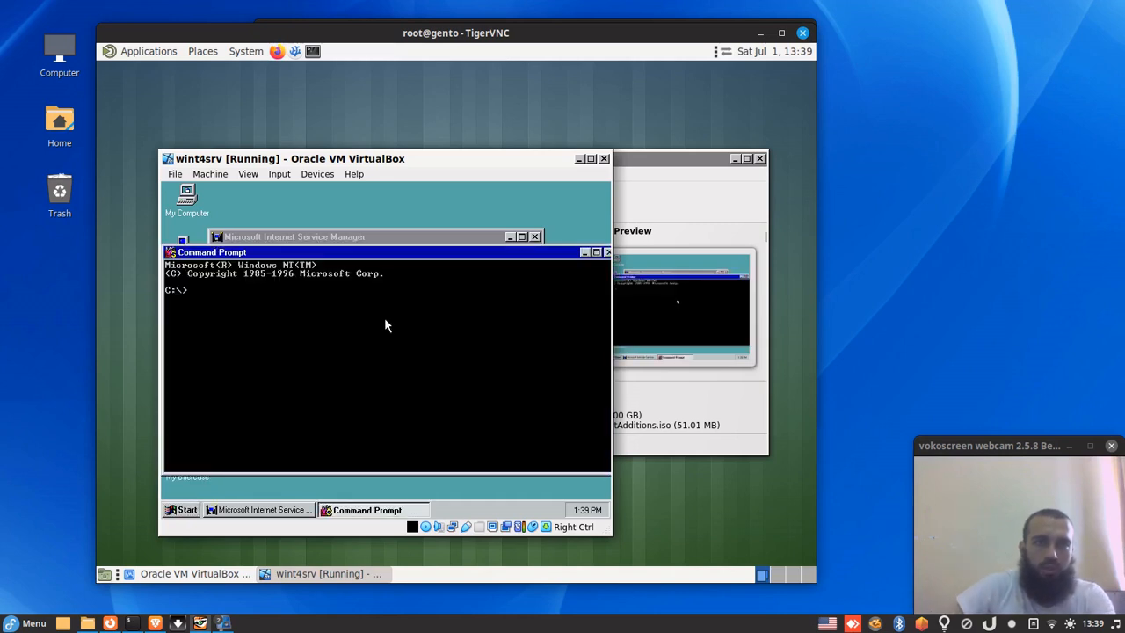
{"action": "type", "text": "ifconfig"}
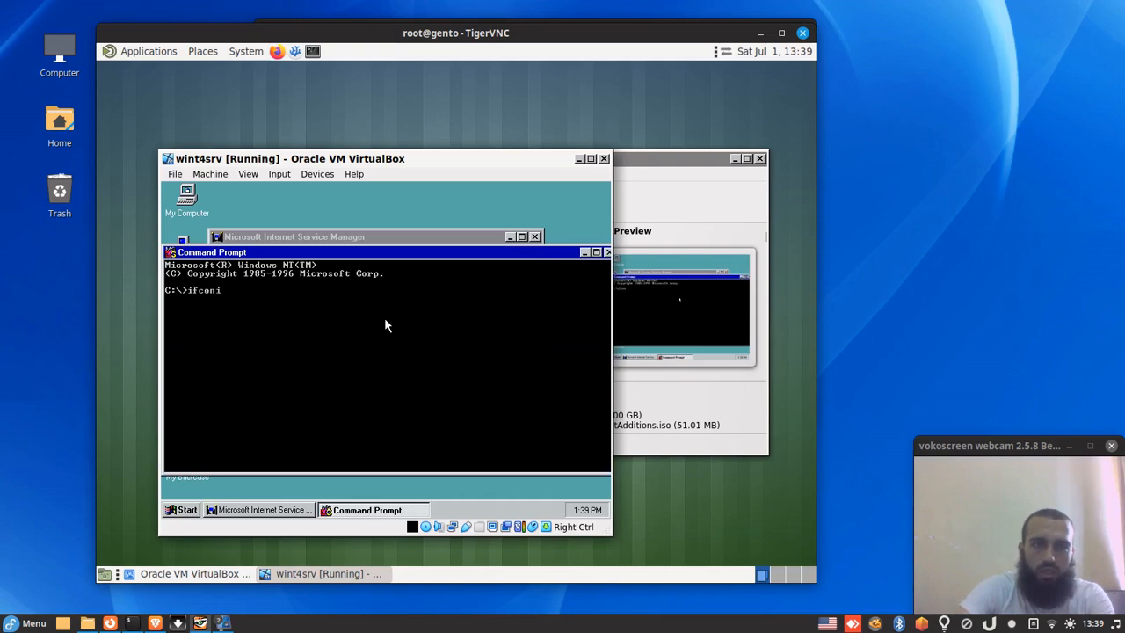
{"action": "key", "text": "BackSpace"}
{"action": "key", "text": "BackSpace"}
{"action": "key", "text": "BackSpace"}
{"action": "type", "text": "fig"}
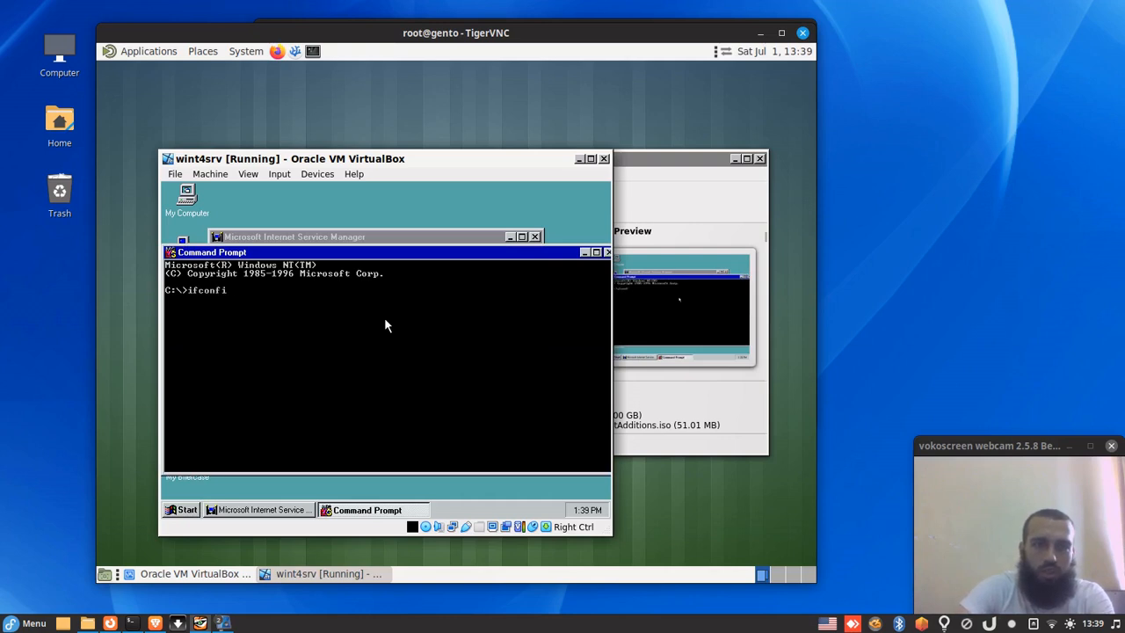
{"action": "key", "text": "Return"}
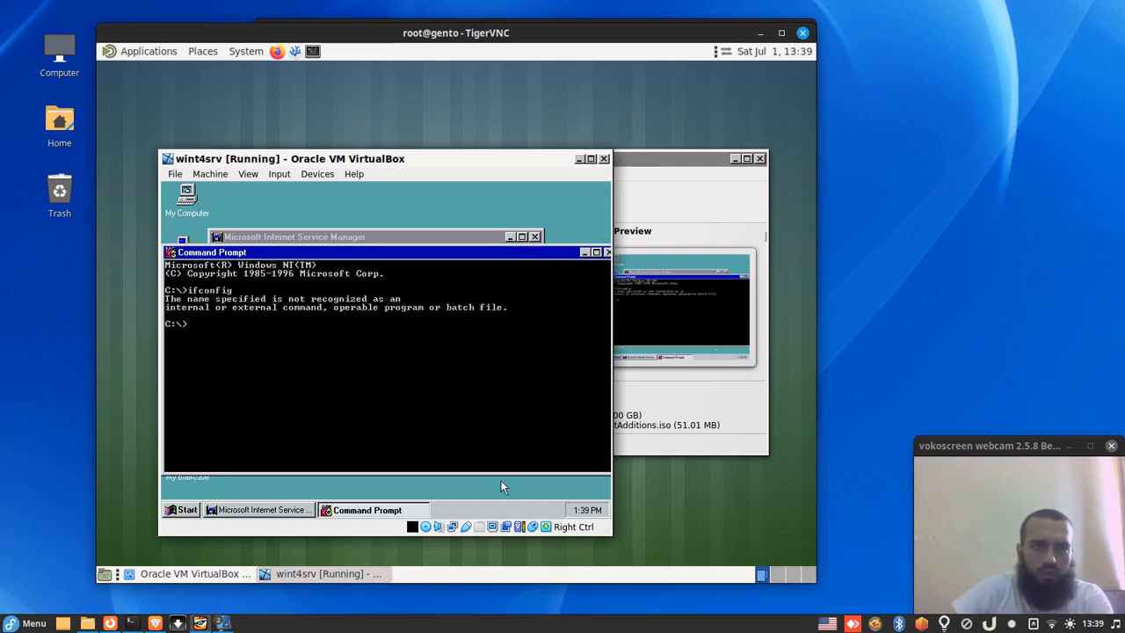
{"action": "type", "text": "ip"}
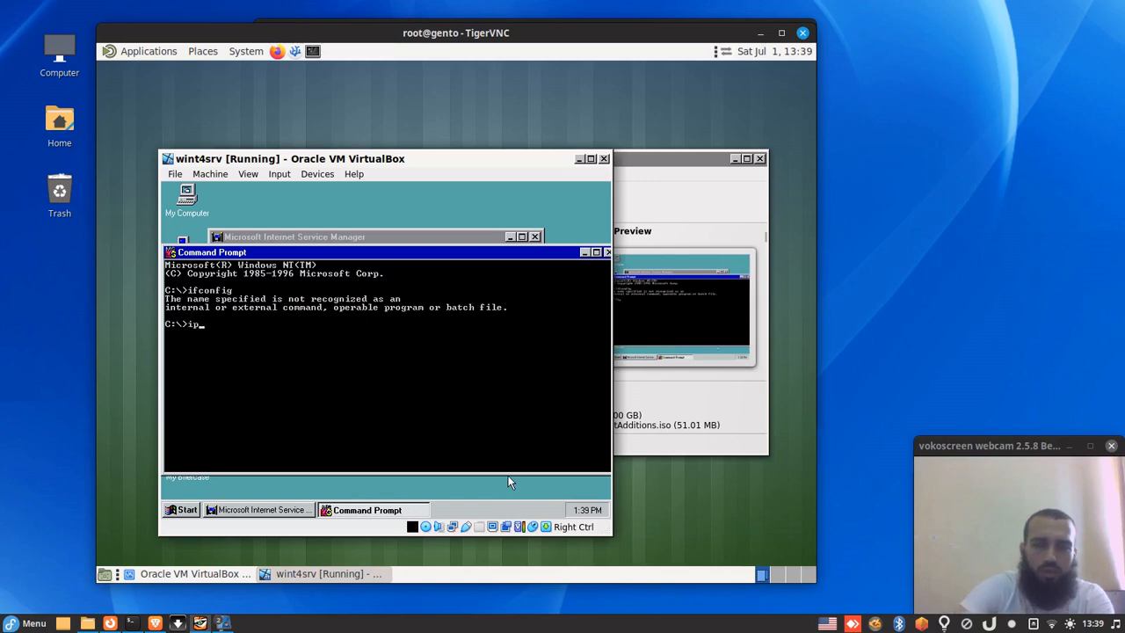
{"action": "type", "text": "config"}
{"action": "key", "text": "Return"}
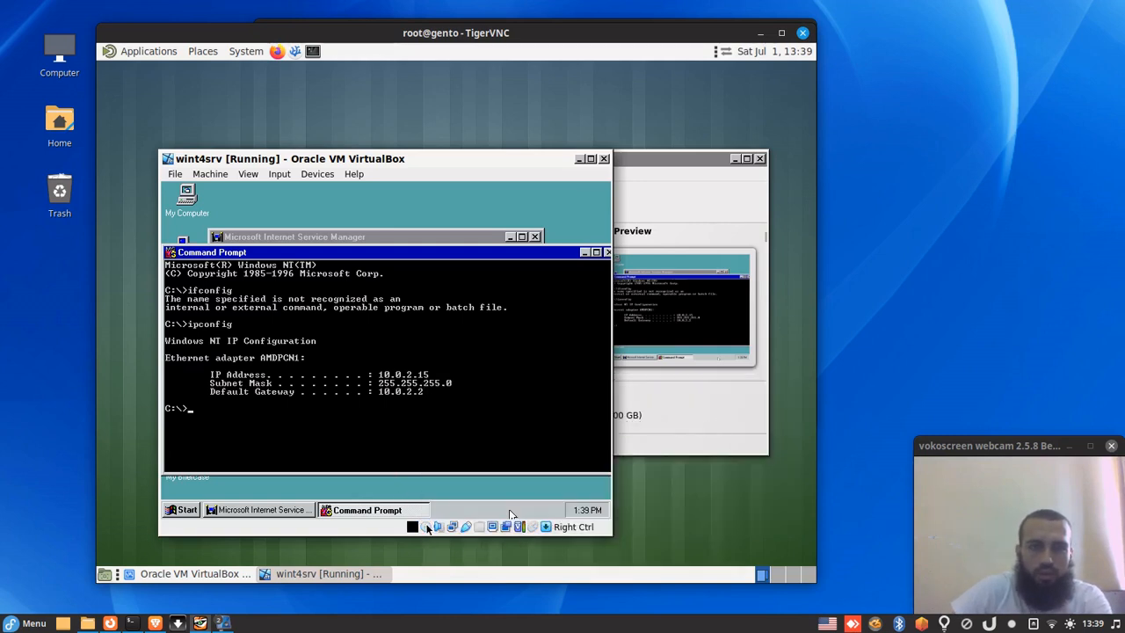
- Inspect the optical drive and network adapter menus in the VM status bar
{"action": "left_click", "coordinate": [428, 528]}
{"action": "left_click", "coordinate": [394, 538]}
{"action": "left_click", "coordinate": [453, 528]}
- Attach the VM's network adapter to Bridged Adapter eno3
{"action": "left_click", "coordinate": [460, 538]}
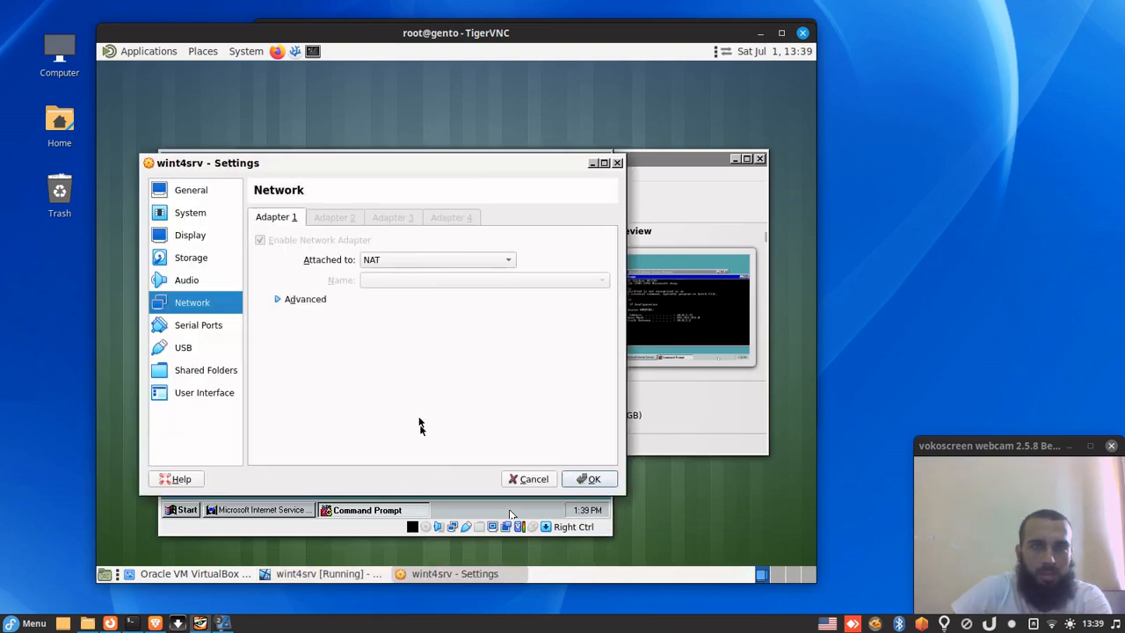
{"action": "left_click", "coordinate": [399, 266]}
{"action": "left_click", "coordinate": [404, 278]}
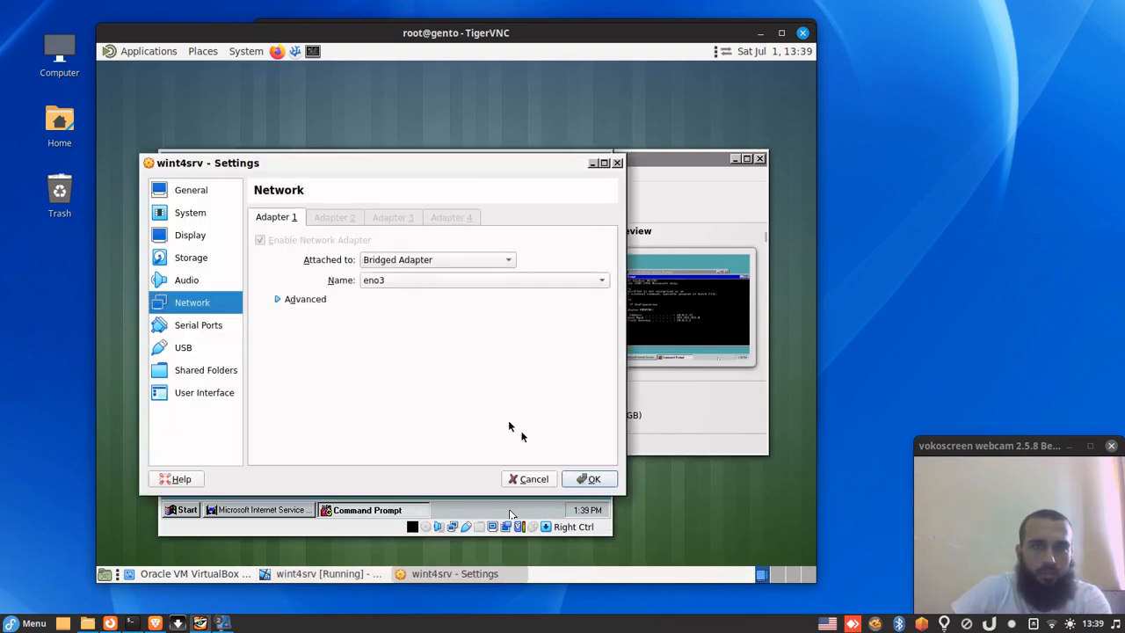
{"action": "left_click", "coordinate": [567, 477]}
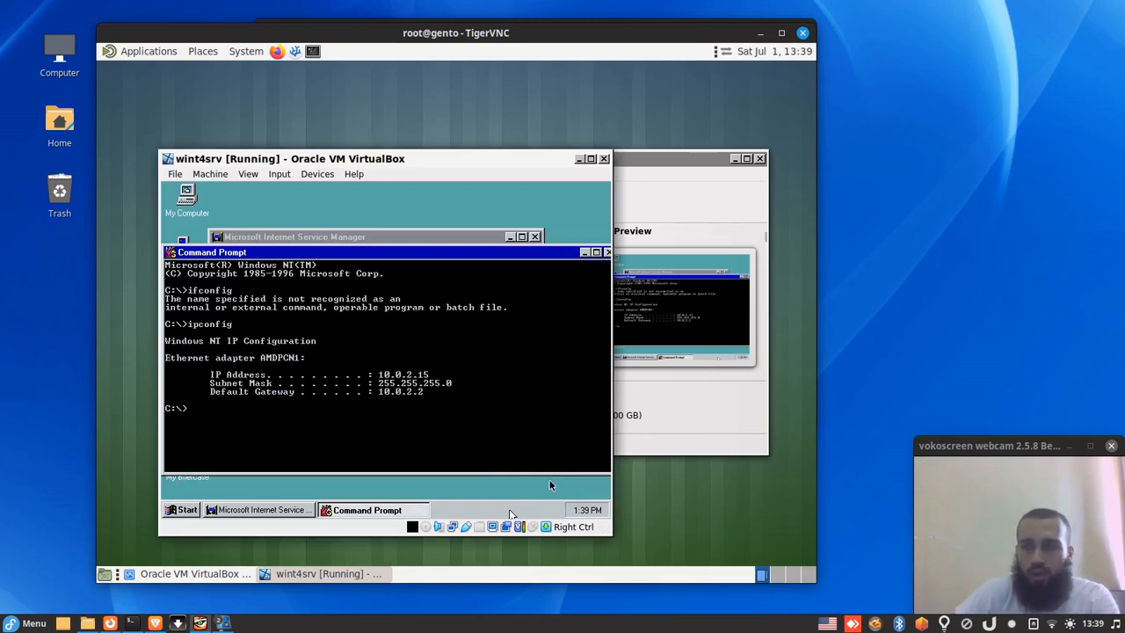
- Recapture the guest and rerun ipconfig to recheck its IP configuration
{"action": "left_click", "coordinate": [509, 510]}
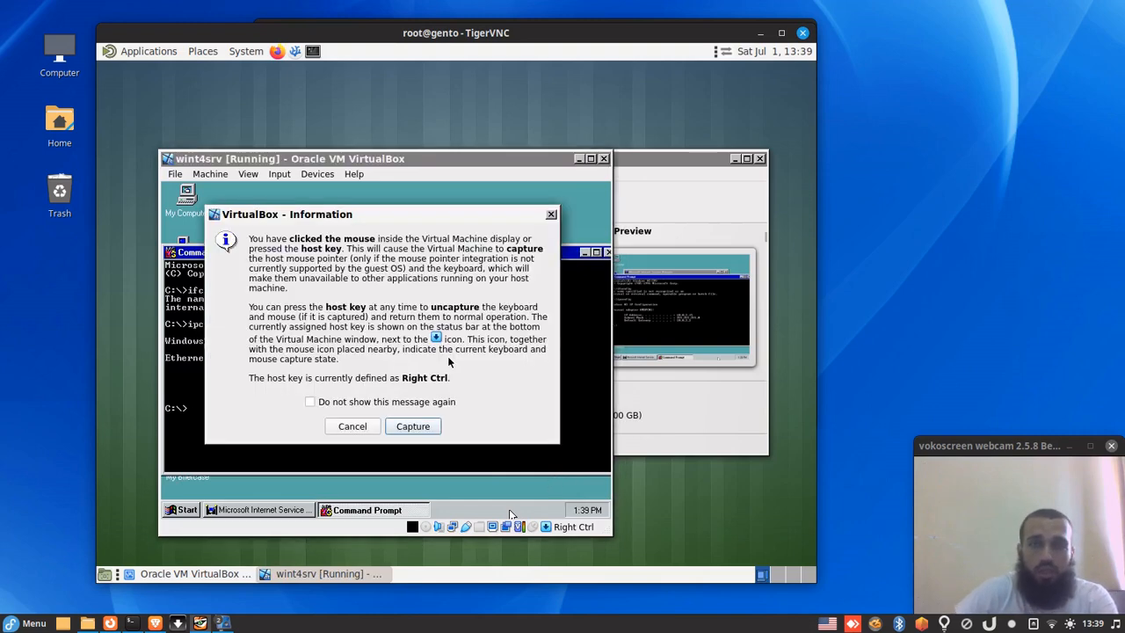
{"action": "left_click", "coordinate": [414, 425]}
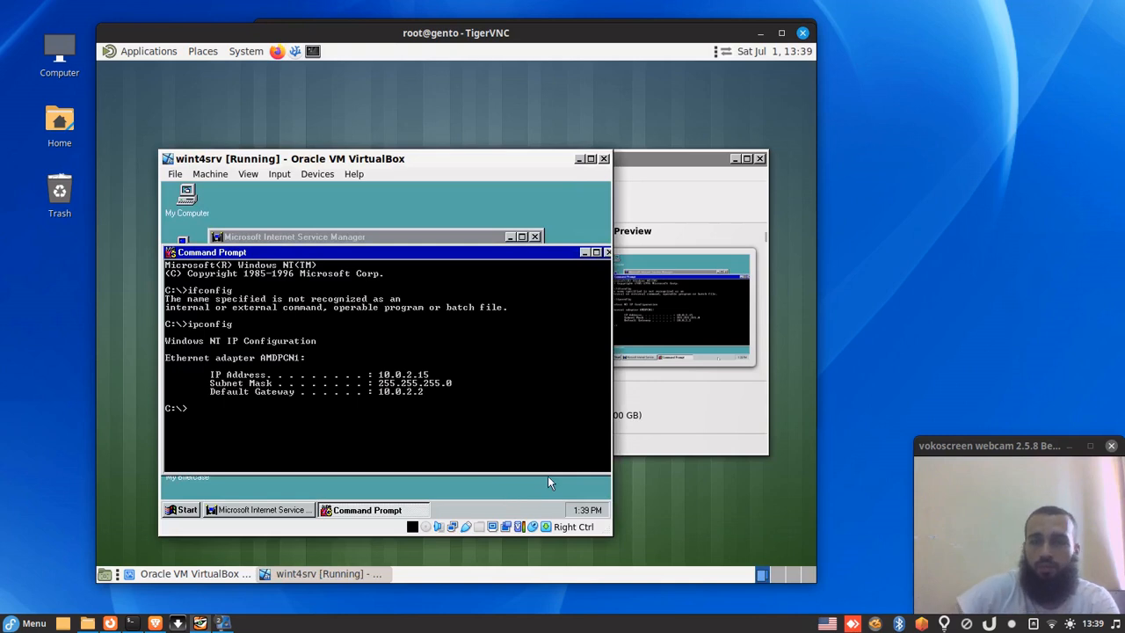
{"action": "type", "text": "ipconfig"}
{"action": "key", "text": "Return"}
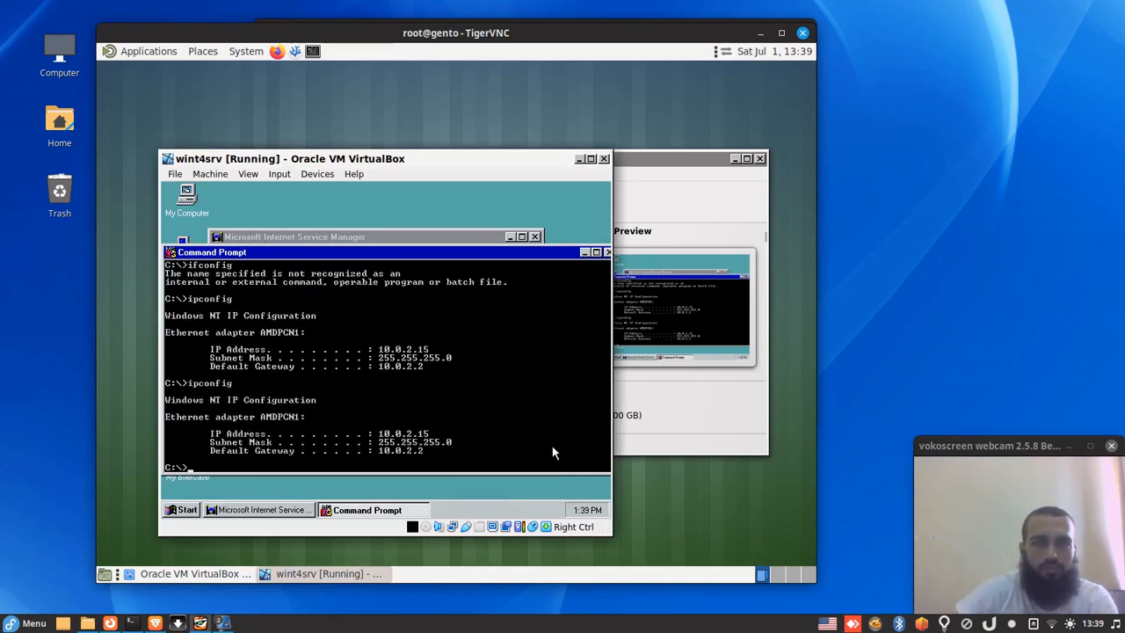
- Shut down Windows NT from the Start menu and confirm
{"action": "left_click", "coordinate": [181, 510]}
{"action": "left_click", "coordinate": [224, 484]}
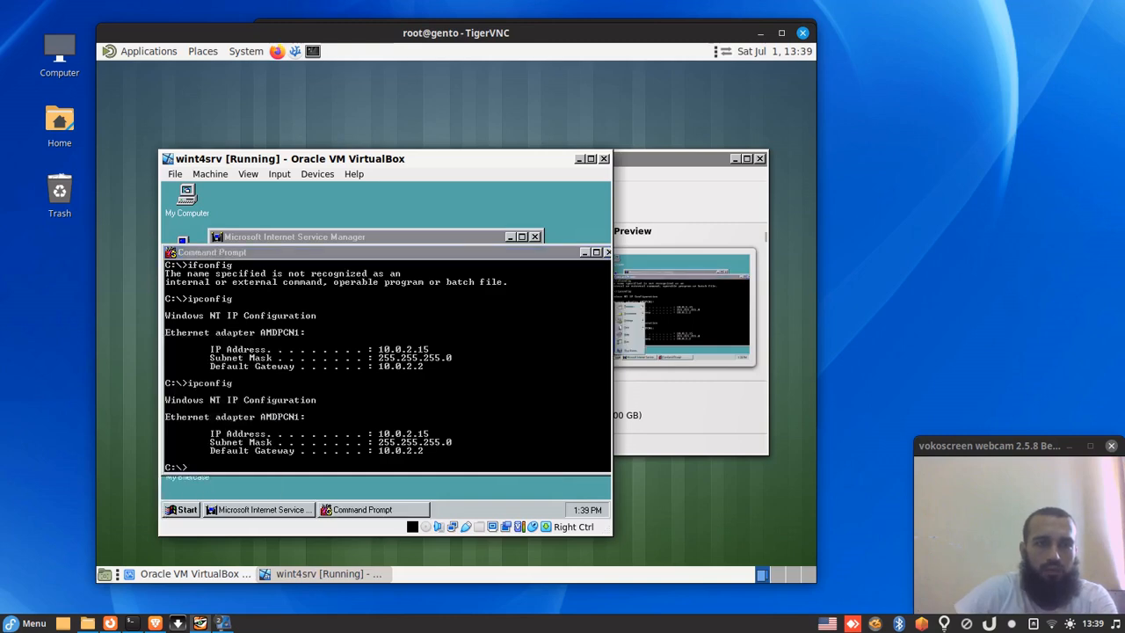
{"action": "left_click", "coordinate": [350, 392]}
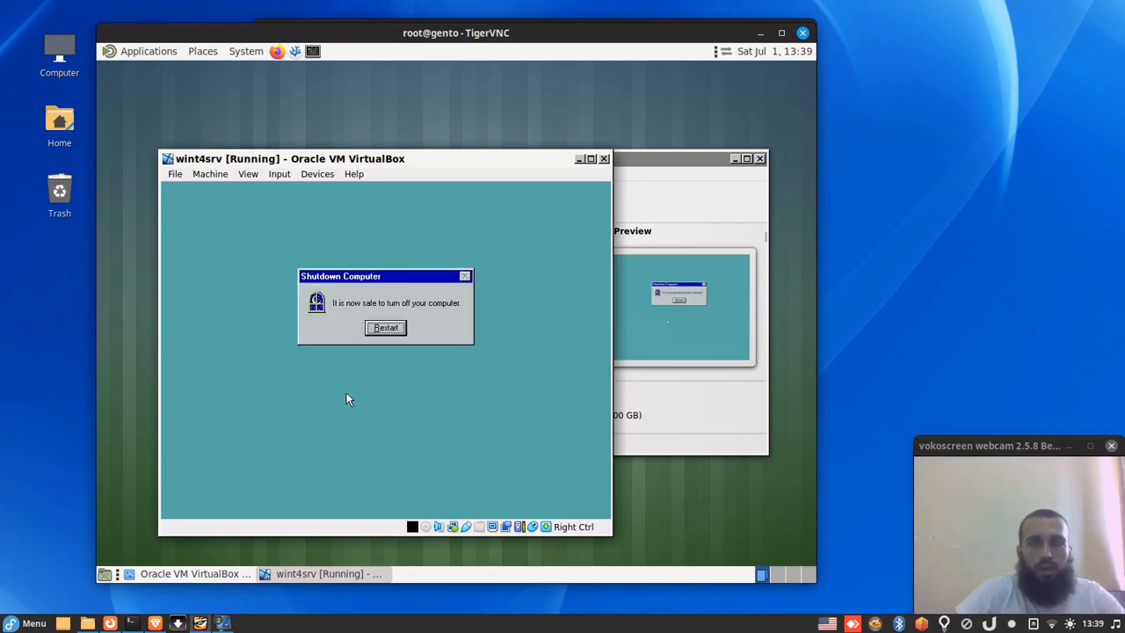
- Restart the guest and boot the Windows NT Server Version 4.00 entry to the logon prompt
{"action": "left_click", "coordinate": [403, 330]}
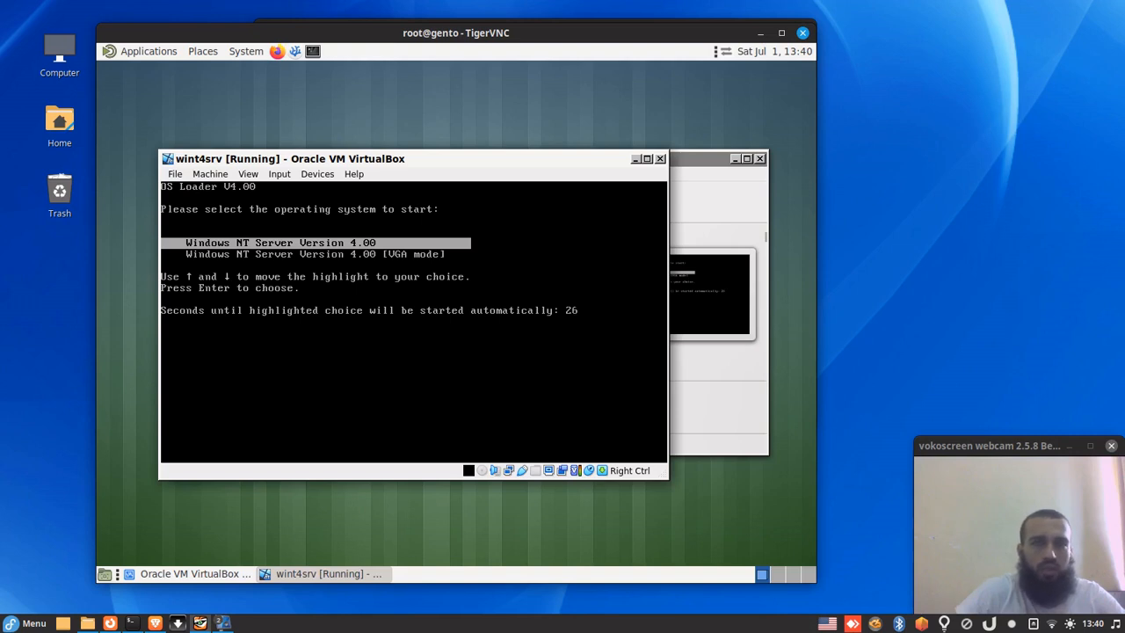
{"action": "key", "text": "Return"}
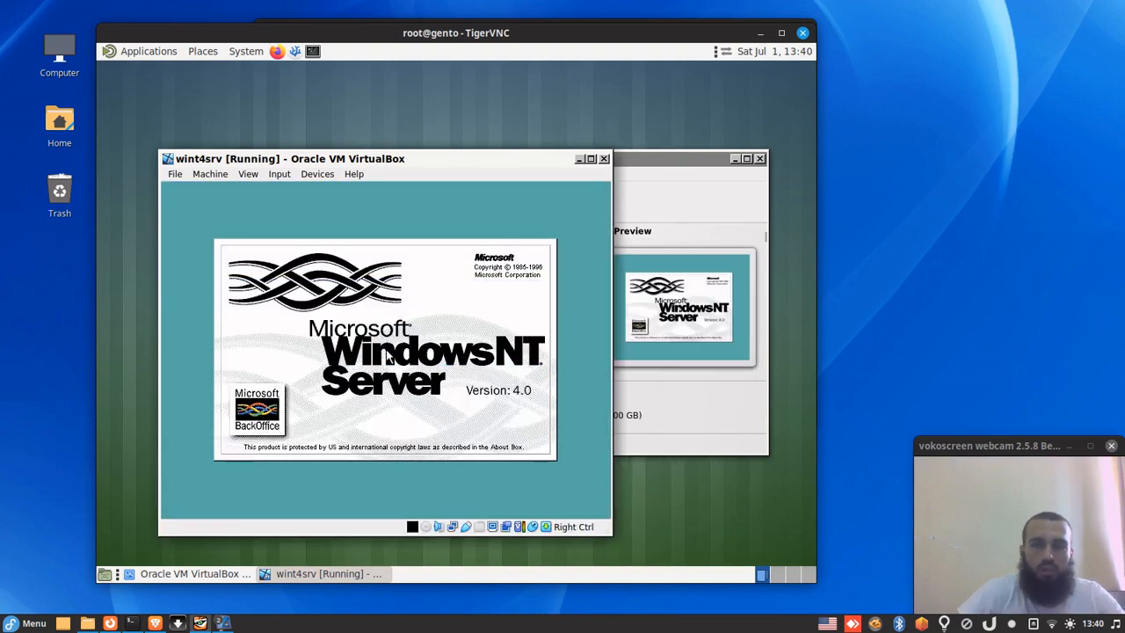
- Insert Ctrl-Alt-Del via Input > Keyboard and log on as administrator with the password
{"action": "left_click", "coordinate": [278, 173]}
{"action": "mouse_move", "coordinate": [286, 191]}
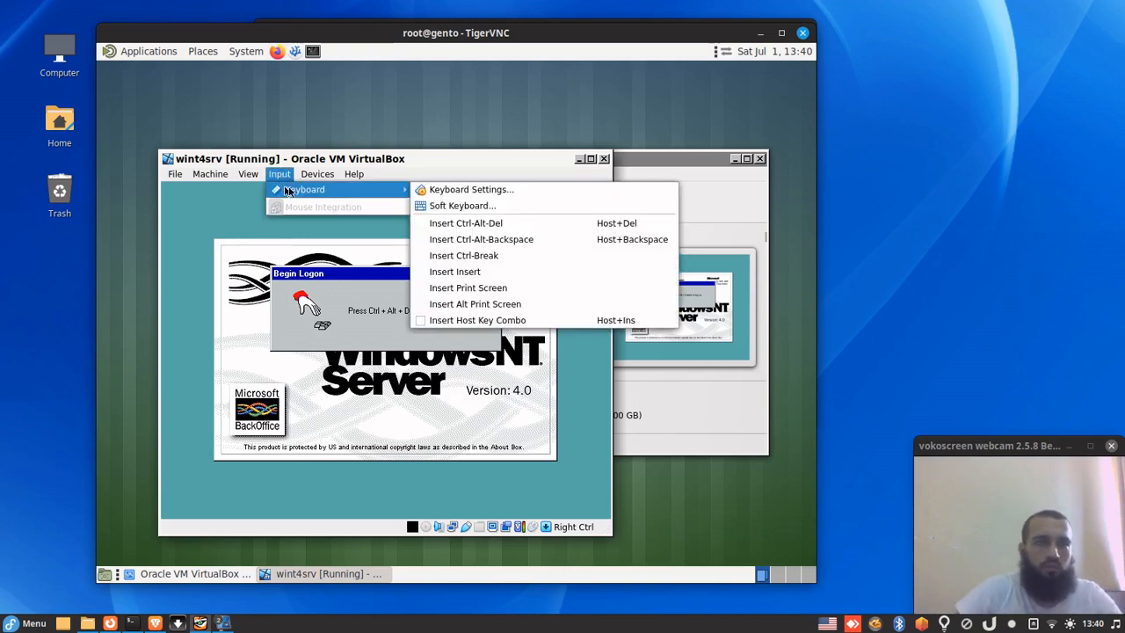
{"action": "left_click", "coordinate": [444, 224]}
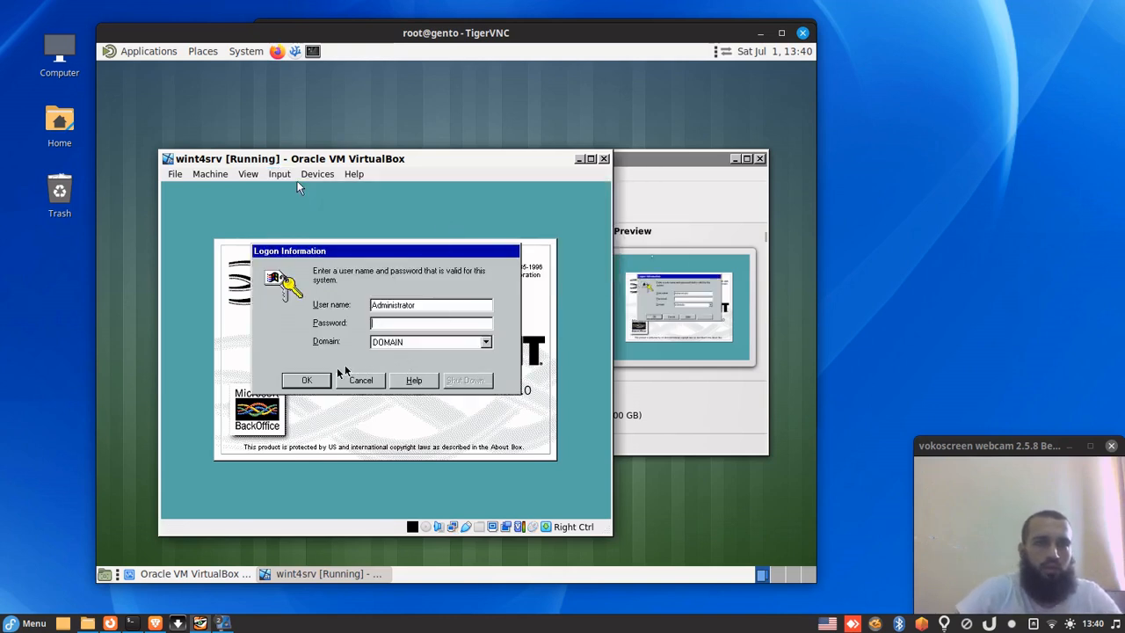
{"action": "left_click", "coordinate": [318, 380]}
{"action": "left_click", "coordinate": [413, 426]}
{"action": "left_click", "coordinate": [306, 380]}
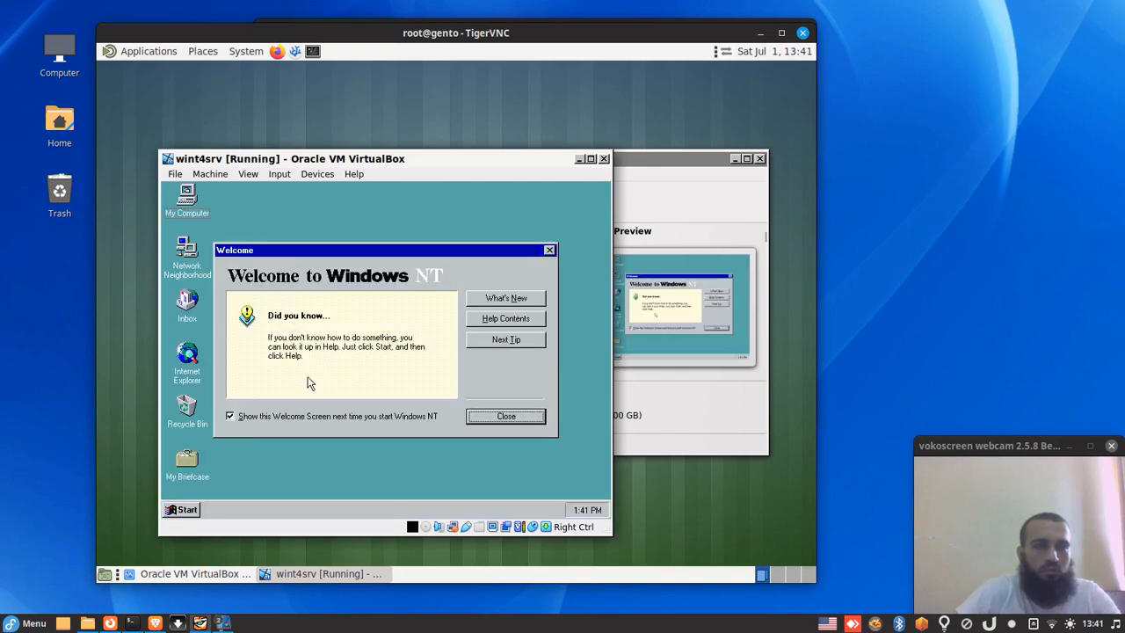
- Close the Welcome screen and run ipconfig, showing 10.0.0.79 with gateway 10.0.0.1
{"action": "left_click", "coordinate": [499, 419]}
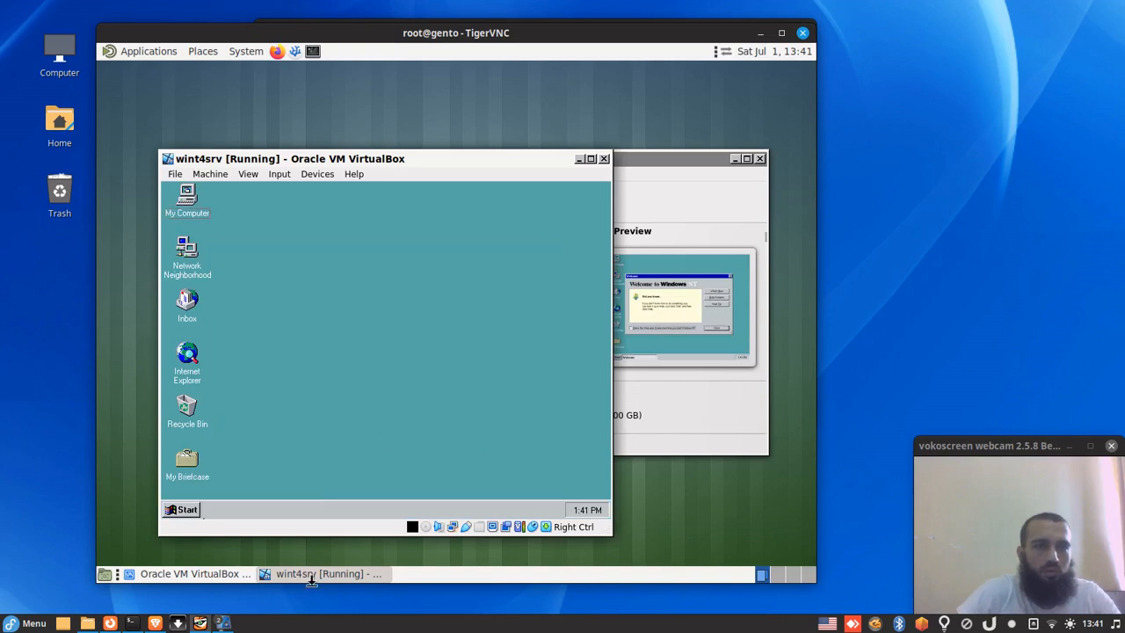
{"action": "left_click", "coordinate": [176, 510]}
{"action": "mouse_move", "coordinate": [222, 353]}
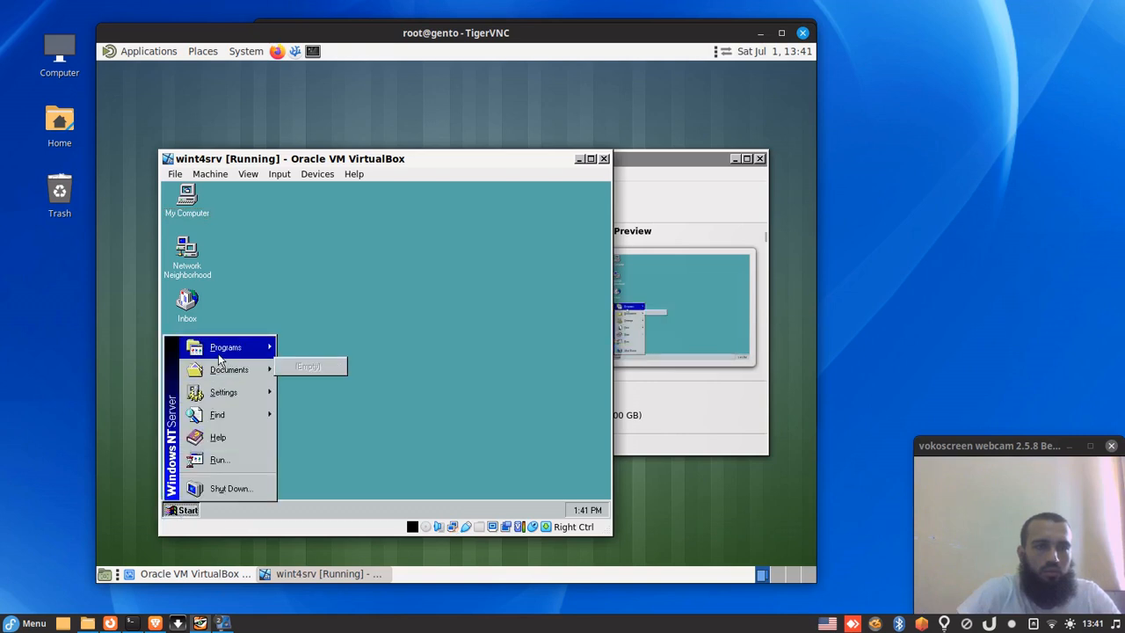
{"action": "left_click", "coordinate": [347, 393]}
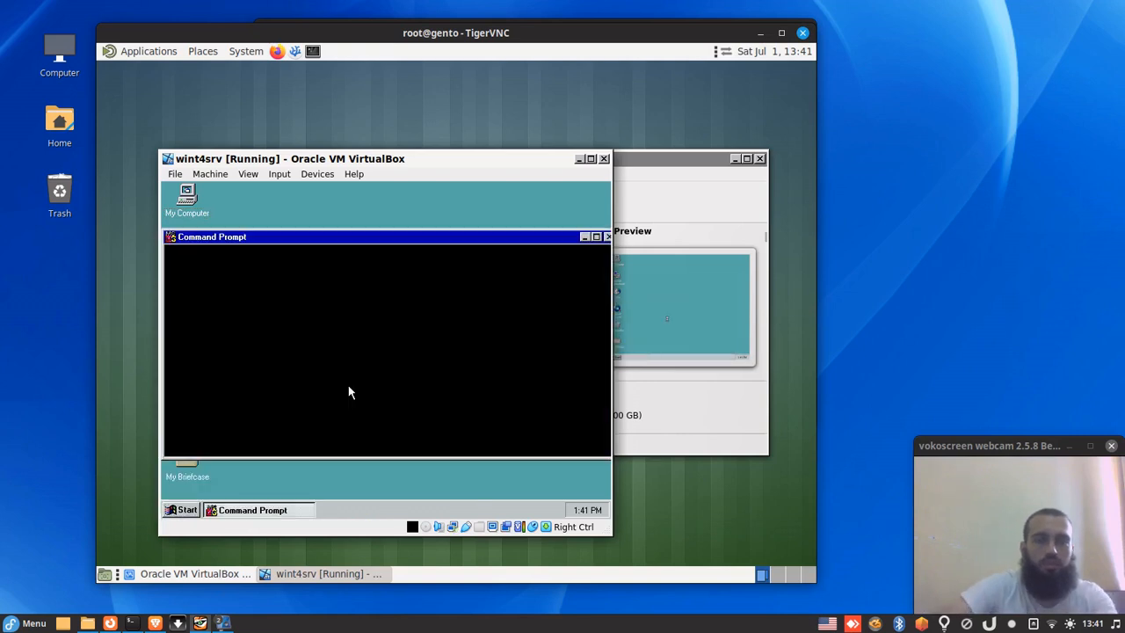
{"action": "type", "text": "ipco"}
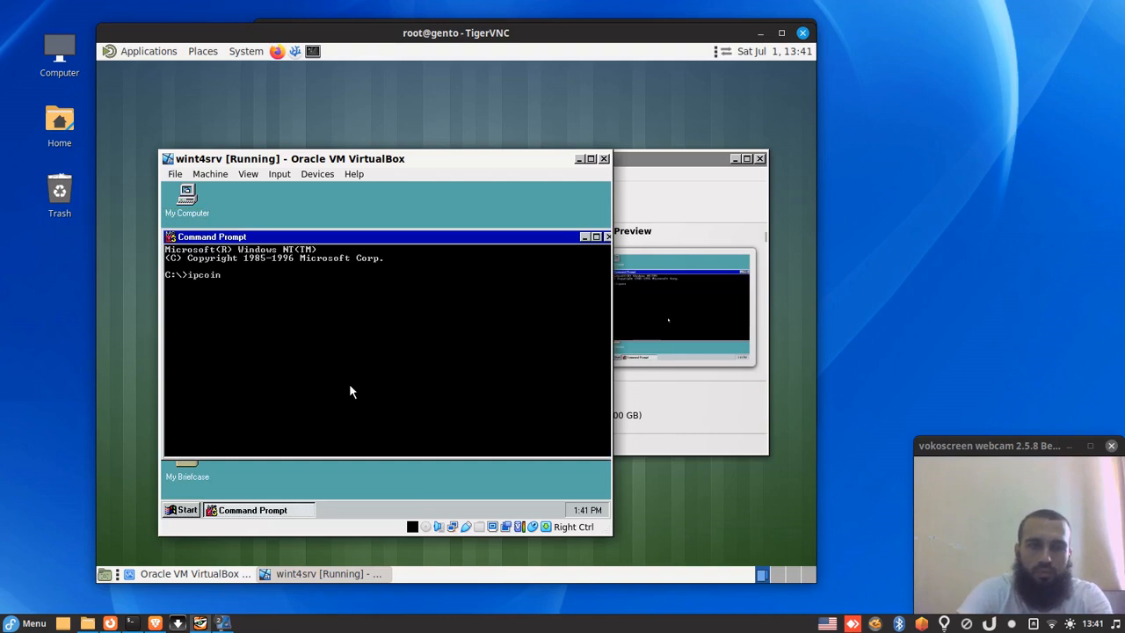
{"action": "type", "text": "nfig"}
{"action": "key", "text": "Return"}
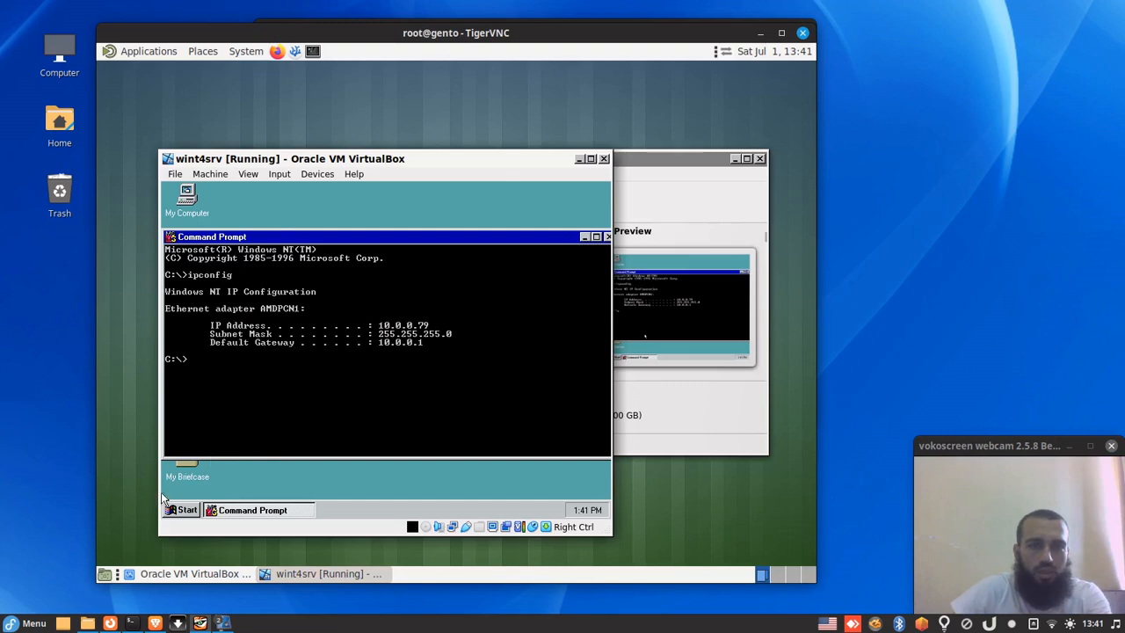
- Connect Nemo anonymously to ftp://10.0.0.79
{"action": "left_click", "coordinate": [91, 624]}
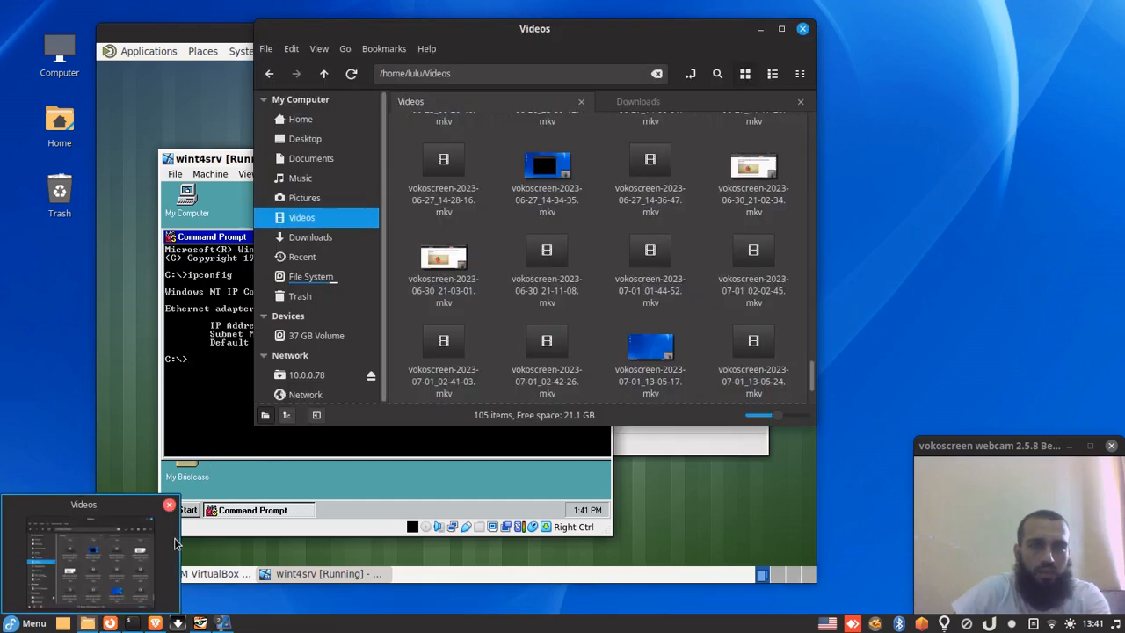
{"action": "left_click", "coordinate": [614, 103]}
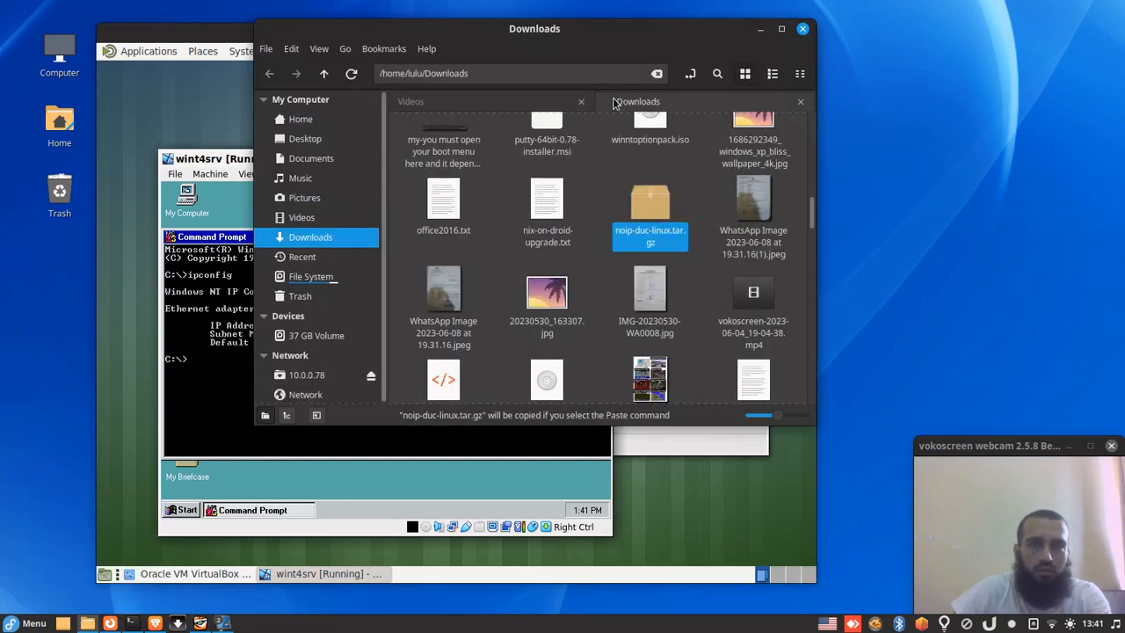
{"action": "triple_click", "coordinate": [561, 75]}
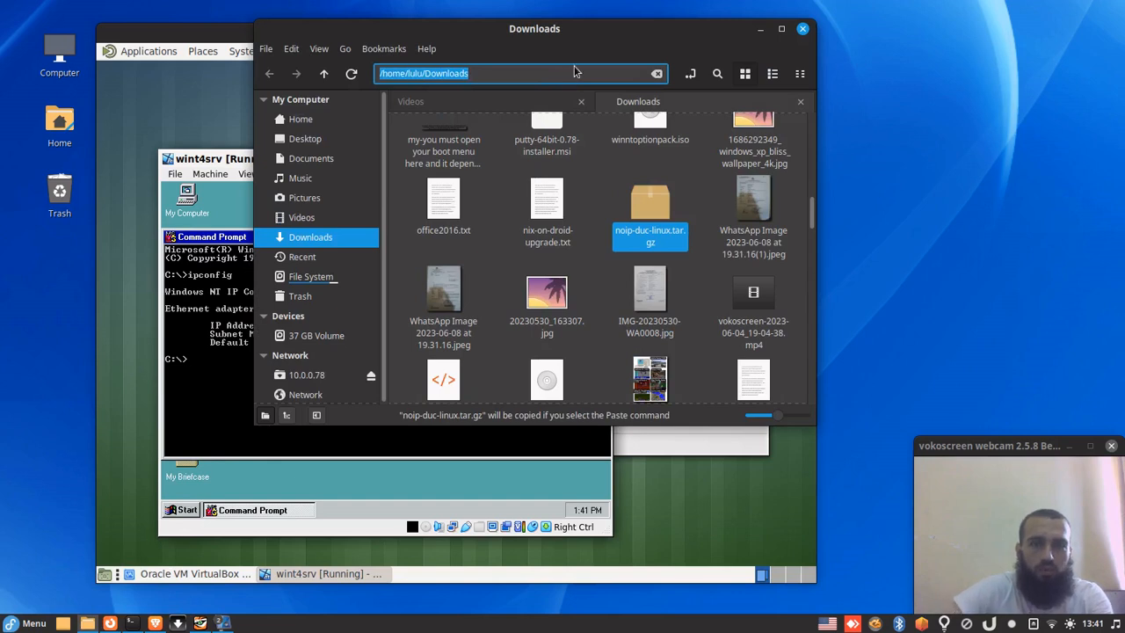
{"action": "left_click", "coordinate": [456, 100]}
{"action": "double_click", "coordinate": [476, 75]}
{"action": "left_click", "coordinate": [476, 74]}
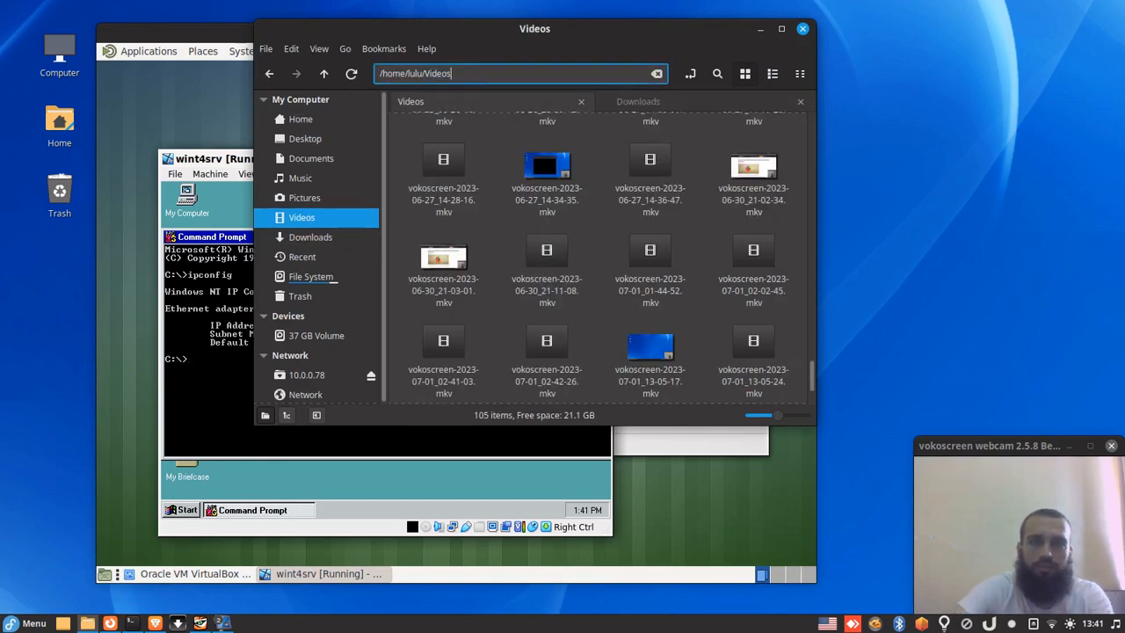
{"action": "key", "text": "BackSpace"}
{"action": "key", "text": "BackSpace"}
{"action": "key", "text": "BackSpace"}
{"action": "key", "text": "BackSpace"}
{"action": "key", "text": "BackSpace"}
{"action": "key", "text": "BackSpace"}
{"action": "key", "text": "BackSpace"}
{"action": "key", "text": "BackSpace"}
{"action": "key", "text": "BackSpace"}
{"action": "key", "text": "BackSpace"}
{"action": "key", "text": "BackSpace"}
{"action": "key", "text": "BackSpace"}
{"action": "key", "text": "BackSpace"}
{"action": "key", "text": "BackSpace"}
{"action": "key", "text": "BackSpace"}
{"action": "key", "text": "BackSpace"}
{"action": "key", "text": "BackSpace"}
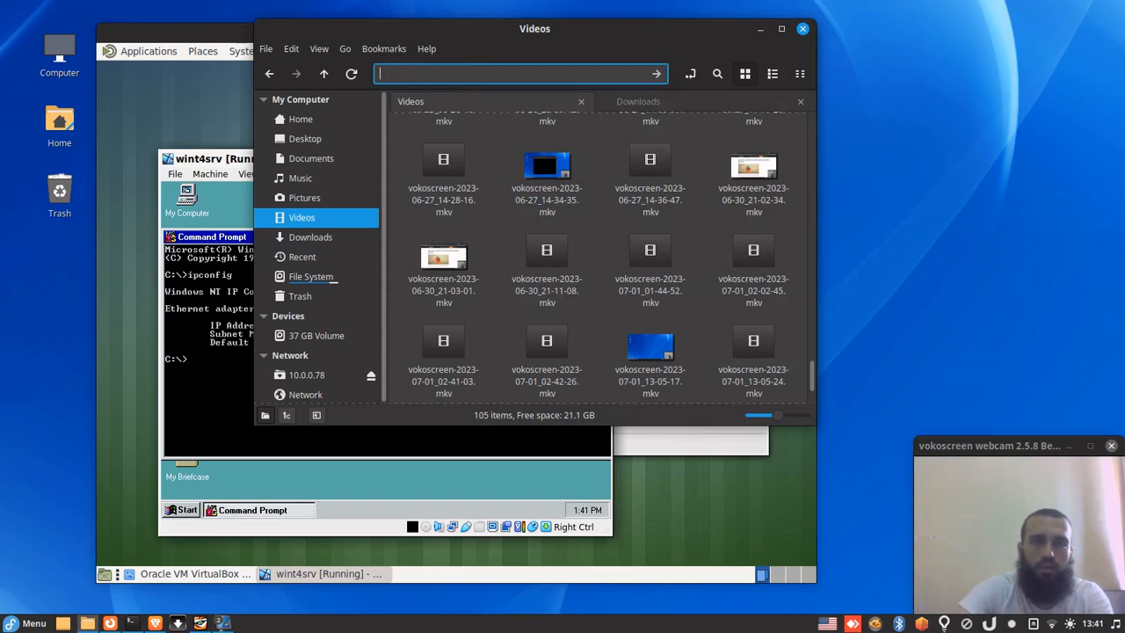
{"action": "type", "text": "ftp://"}
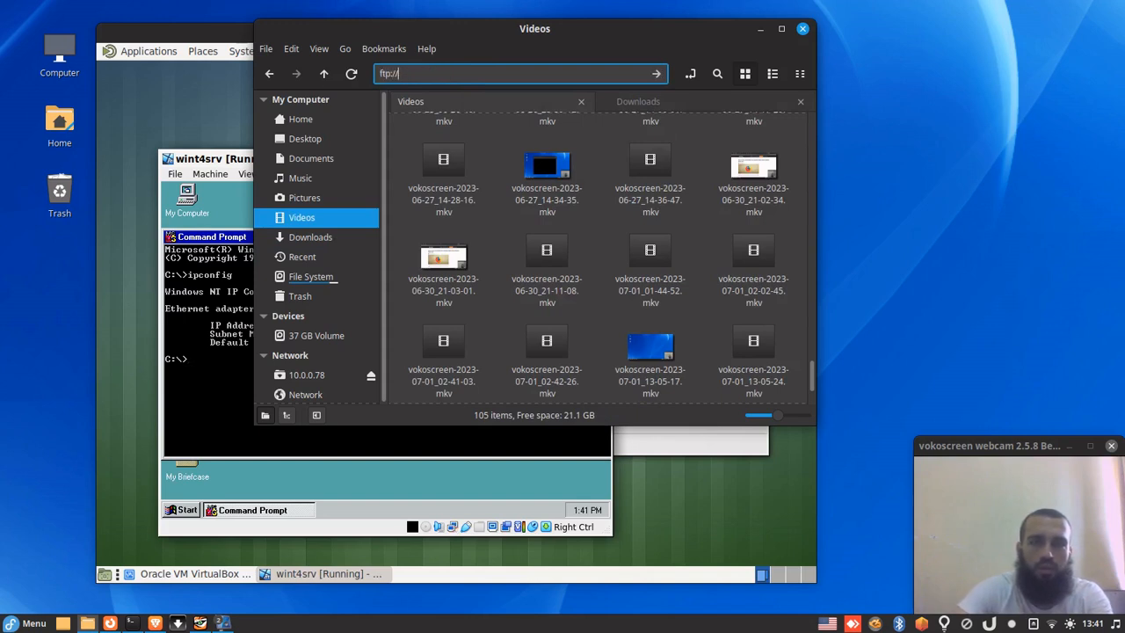
{"action": "type", "text": "10.0.0.79"}
{"action": "key", "text": "Return"}
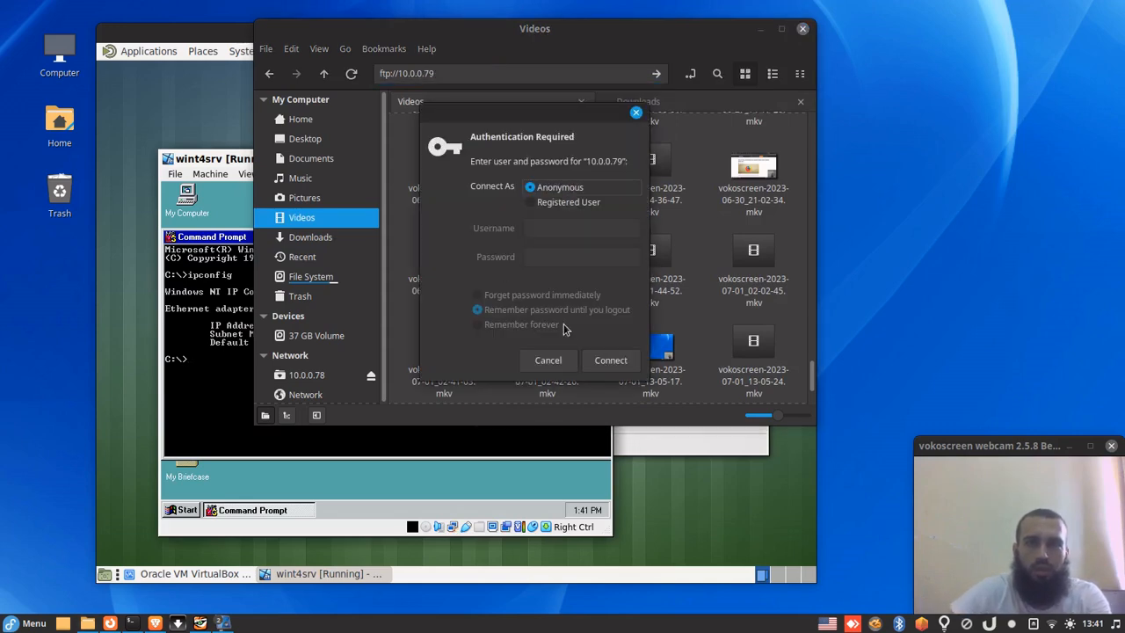
{"action": "left_click", "coordinate": [611, 360]}
- Copy 20230530_163307.jpg from Downloads and paste it into the FTP root folder
{"action": "left_click", "coordinate": [646, 102]}
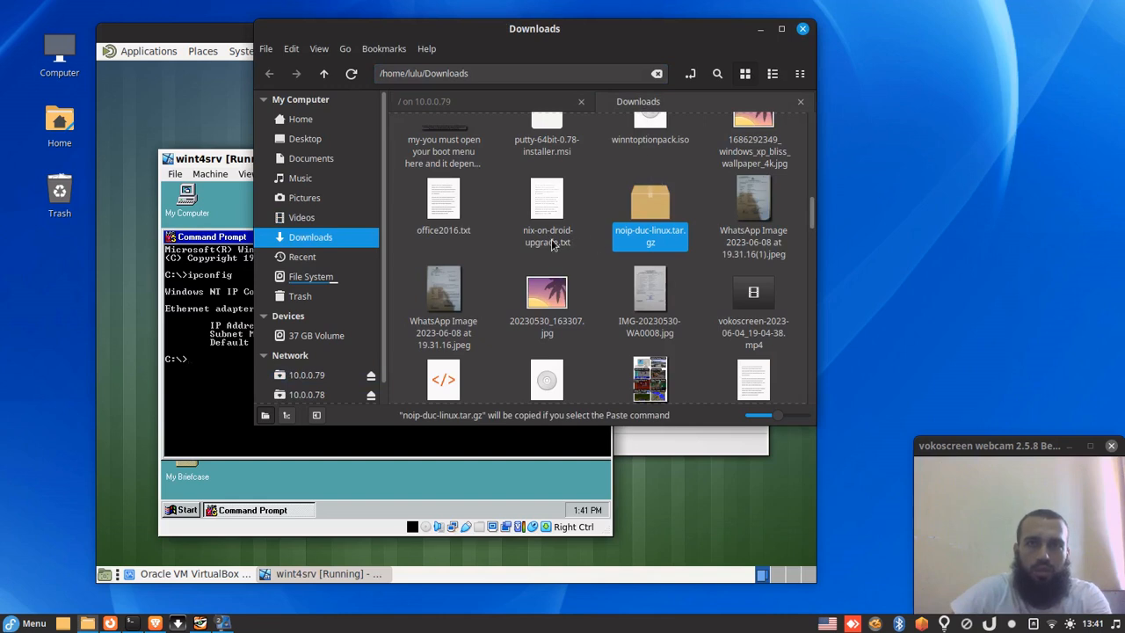
{"action": "right_click", "coordinate": [561, 290]}
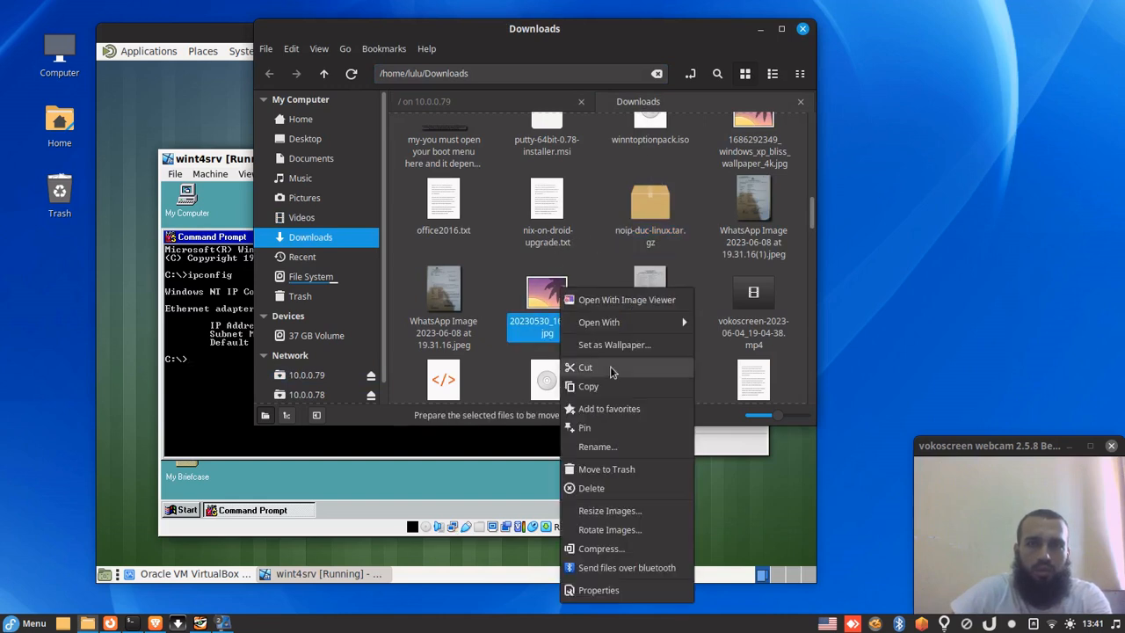
{"action": "left_click", "coordinate": [619, 393]}
{"action": "left_click", "coordinate": [486, 107]}
{"action": "right_click", "coordinate": [536, 296]}
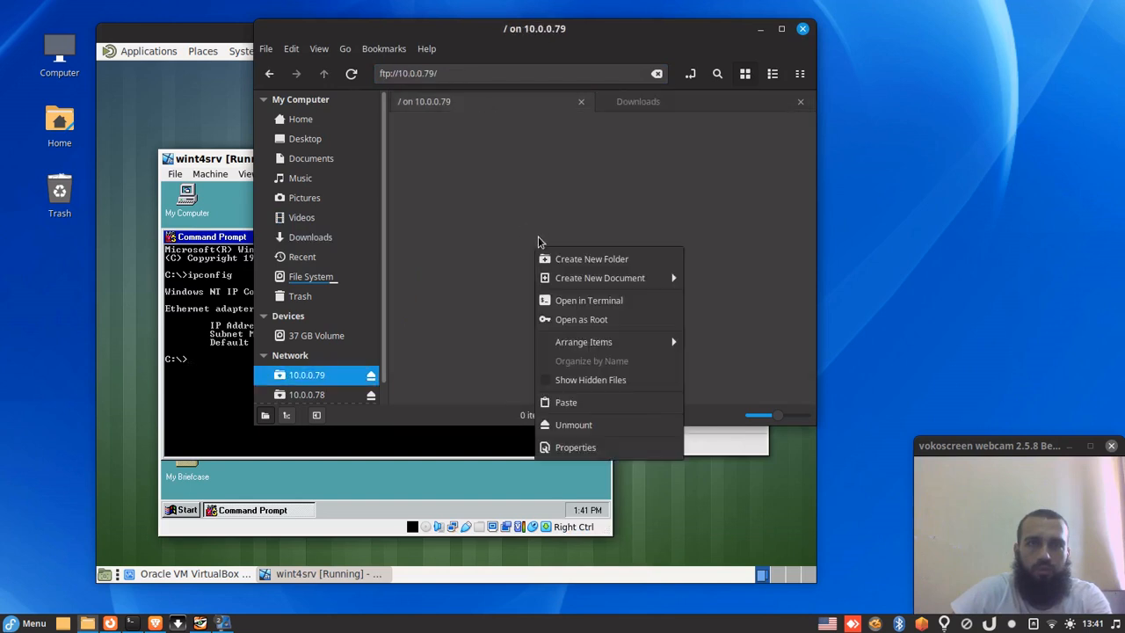
{"action": "left_click", "coordinate": [615, 403]}
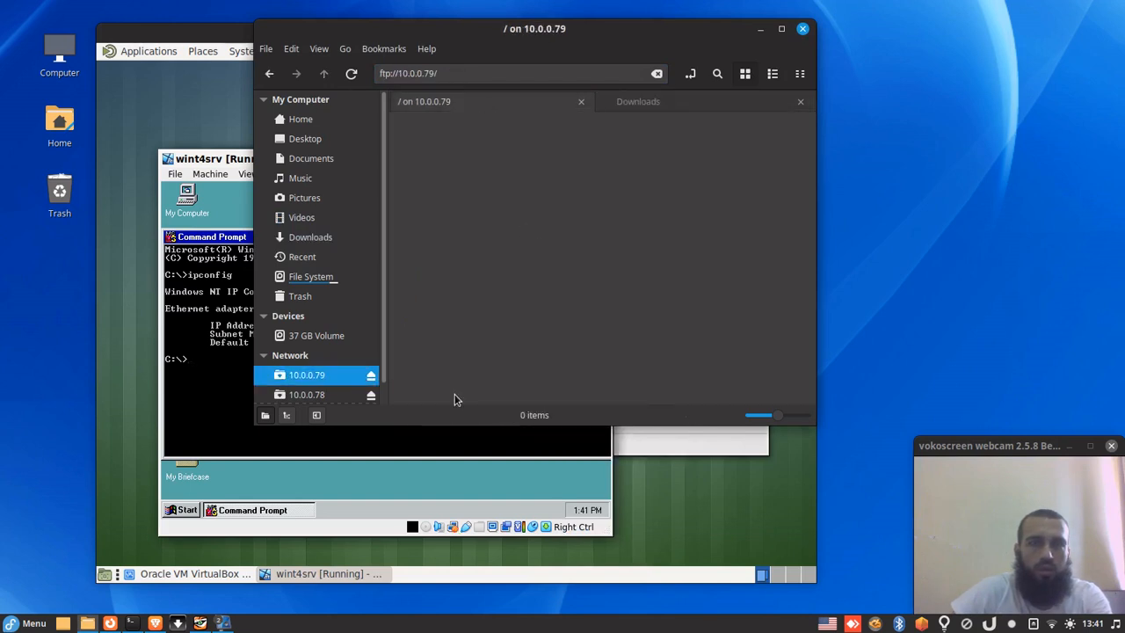
- Browse from My Computer to C:\InetPub\ftproot and select the uploaded 1.89MB photo
{"action": "left_click", "coordinate": [194, 192]}
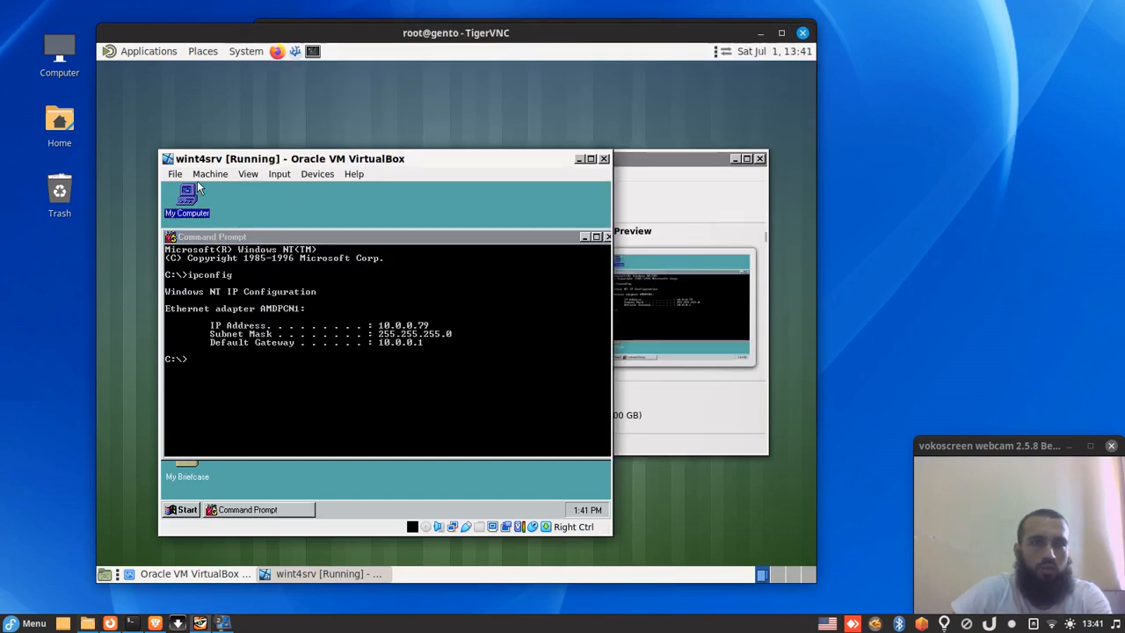
{"action": "double_click", "coordinate": [193, 197]}
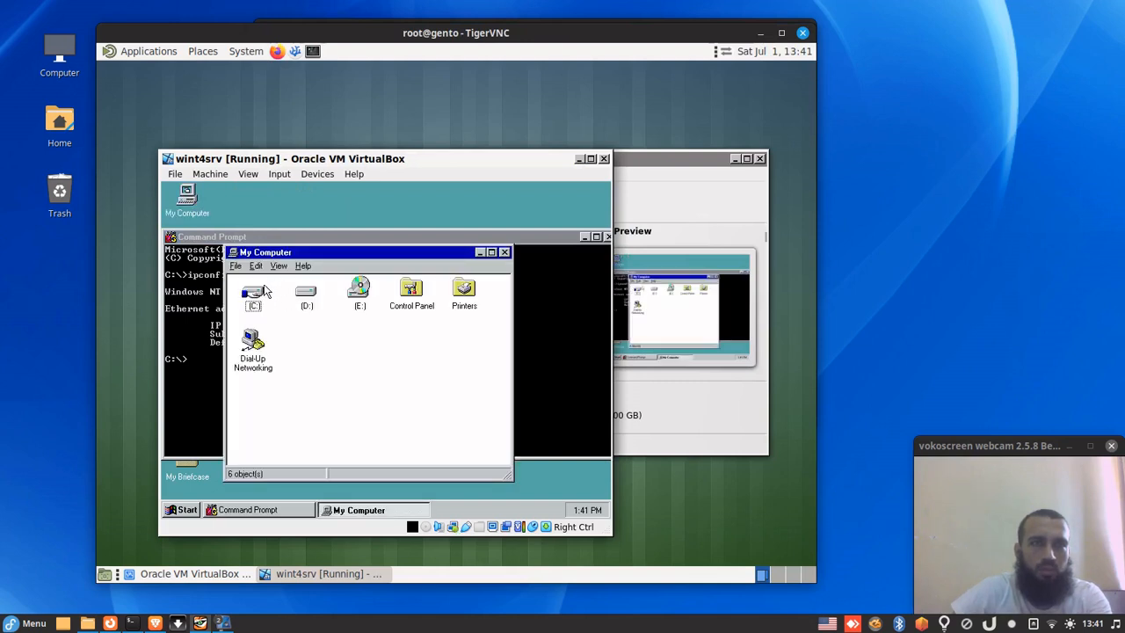
{"action": "double_click", "coordinate": [262, 293]}
{"action": "double_click", "coordinate": [201, 232]}
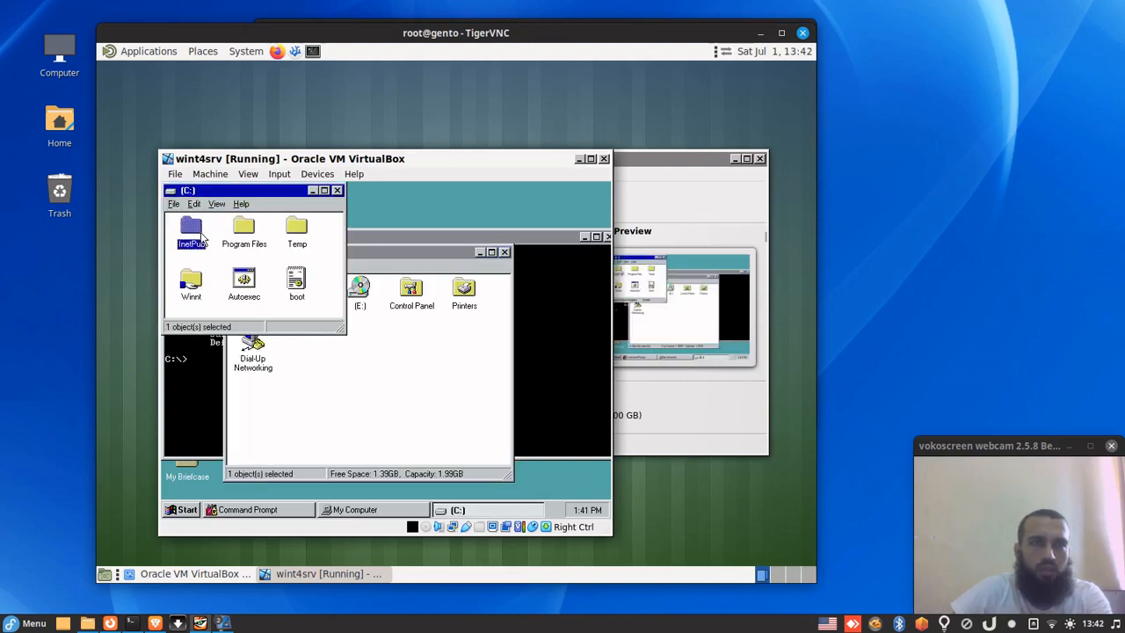
{"action": "double_click", "coordinate": [216, 249]}
{"action": "left_click", "coordinate": [238, 279]}
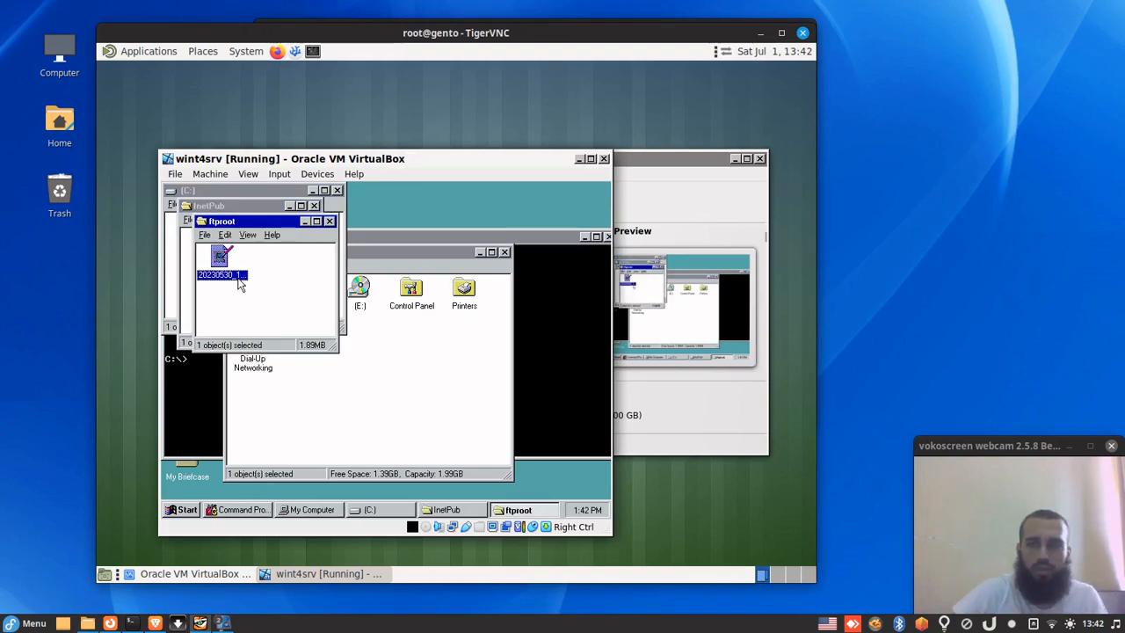
{"action": "right_click", "coordinate": [1011, 624]}
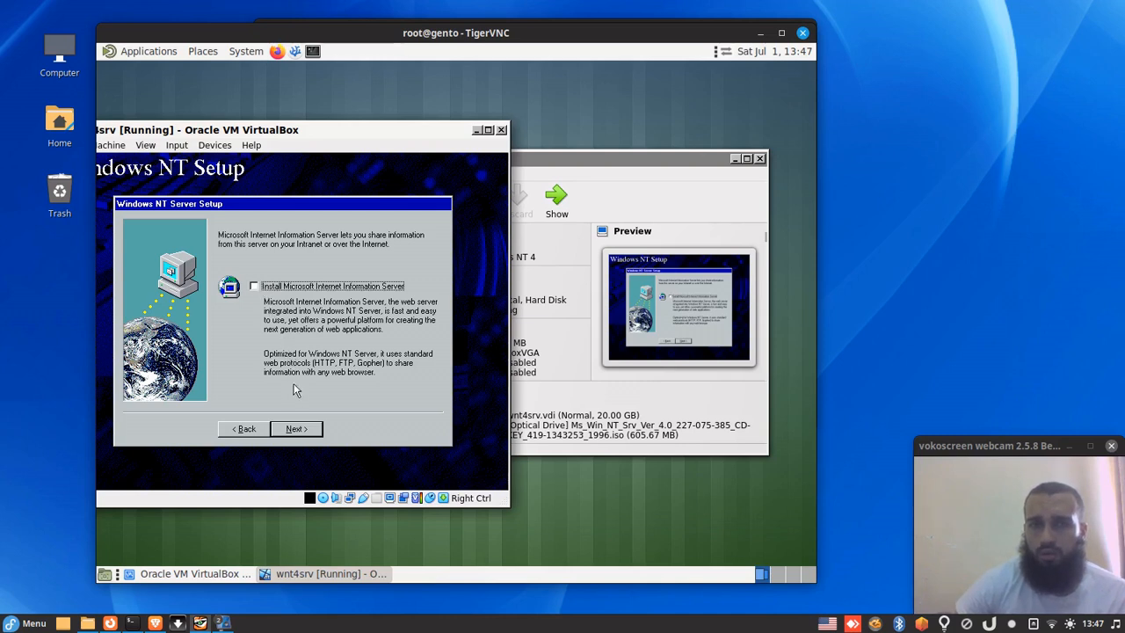
- Skip Internet Information Server installation and complete Windows NT Server setup to the desktop
{"action": "left_click", "coordinate": [296, 429]}
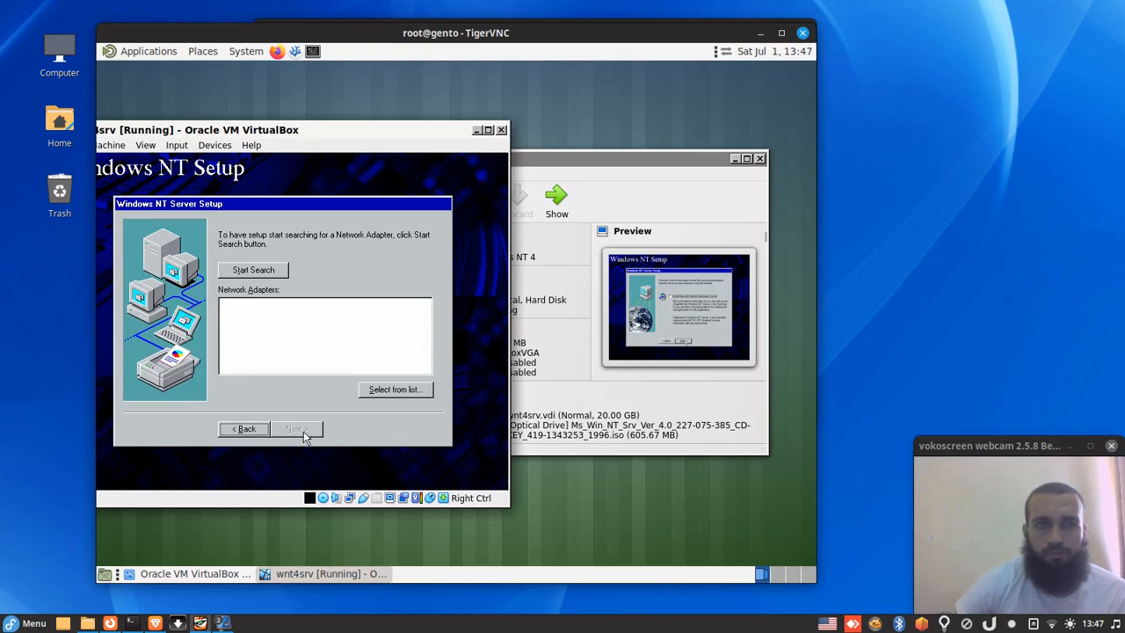
{"action": "left_click", "coordinate": [1009, 624]}
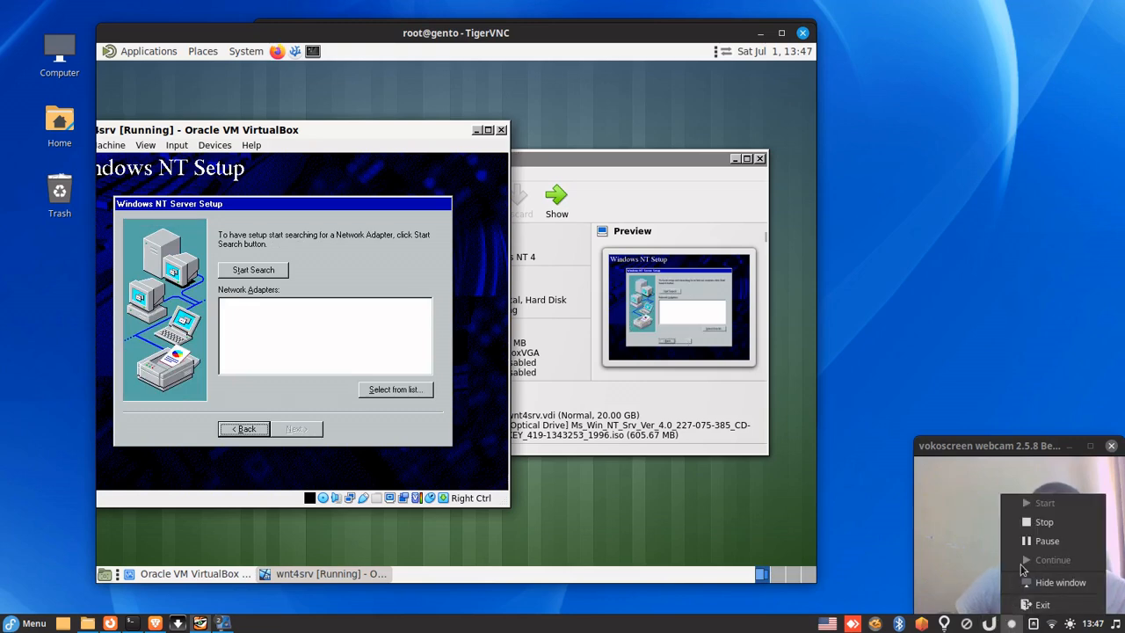
{"action": "left_click", "coordinate": [1027, 549]}
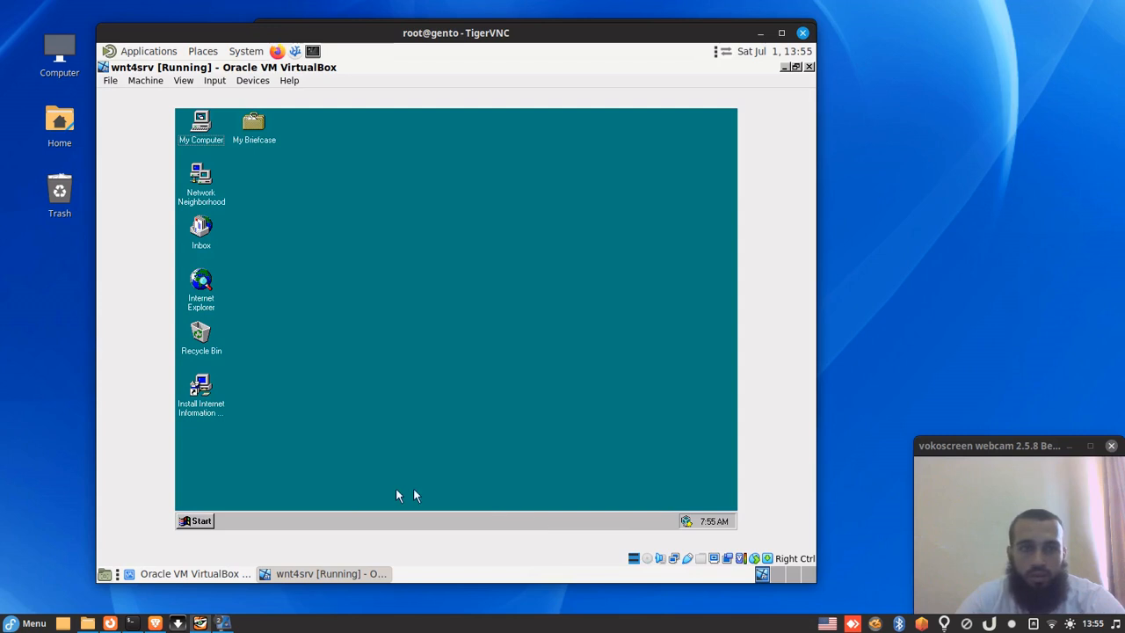
- Add Microsoft Internet Information Server 2.0 under Control Panel's Network Services
{"action": "left_click", "coordinate": [207, 522]}
{"action": "mouse_move", "coordinate": [251, 403]}
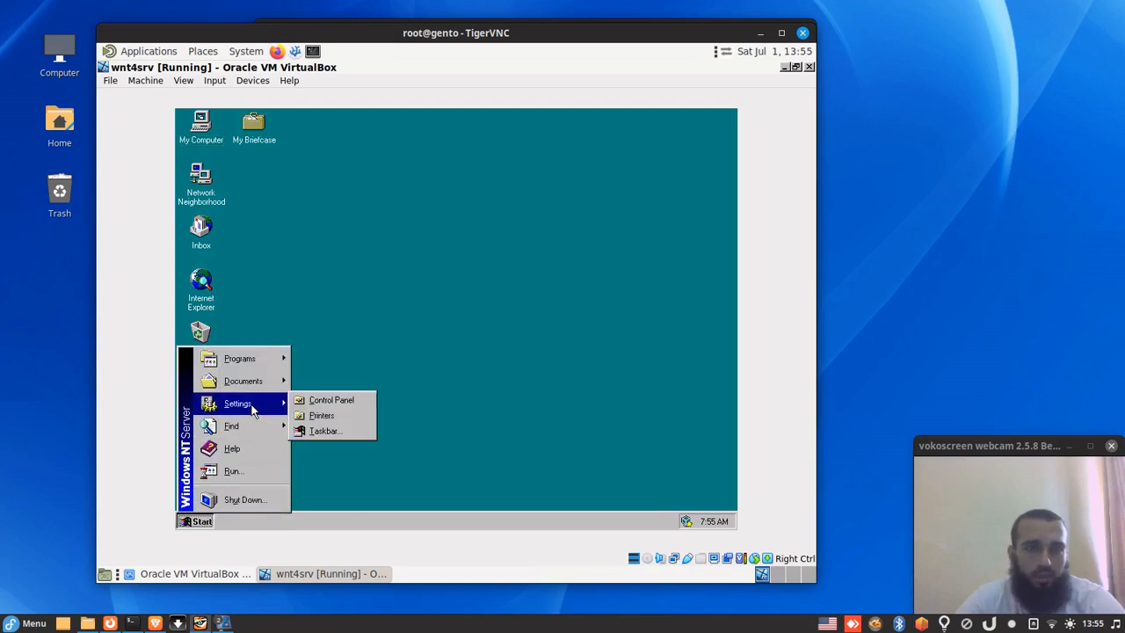
{"action": "left_click", "coordinate": [308, 402]}
{"action": "double_click", "coordinate": [266, 283]}
{"action": "left_click", "coordinate": [308, 179]}
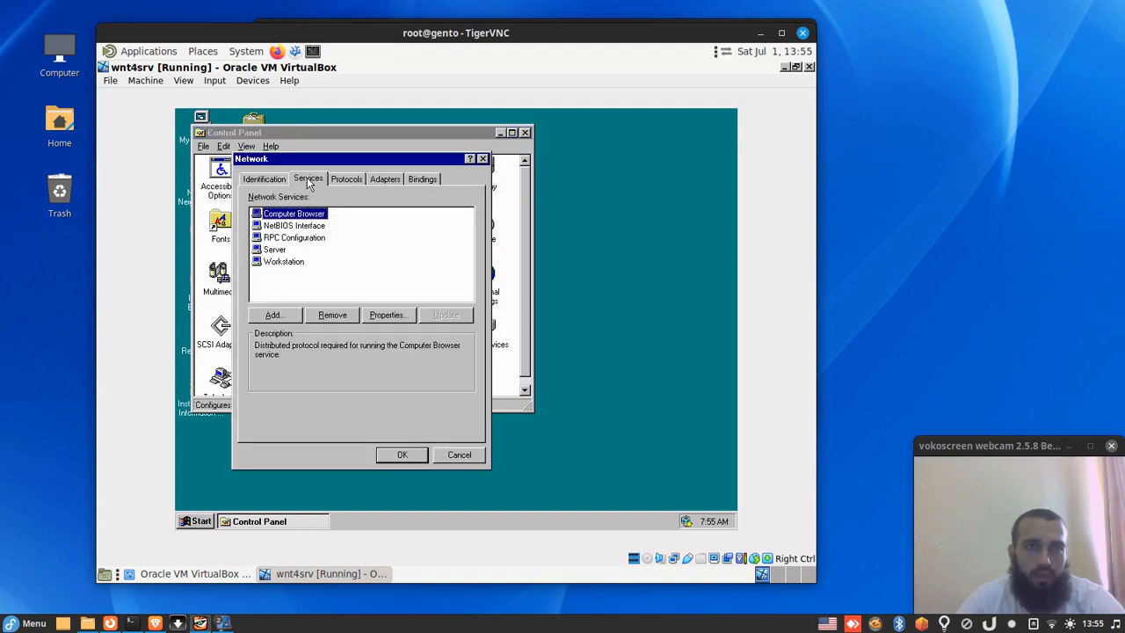
{"action": "left_click", "coordinate": [283, 315]}
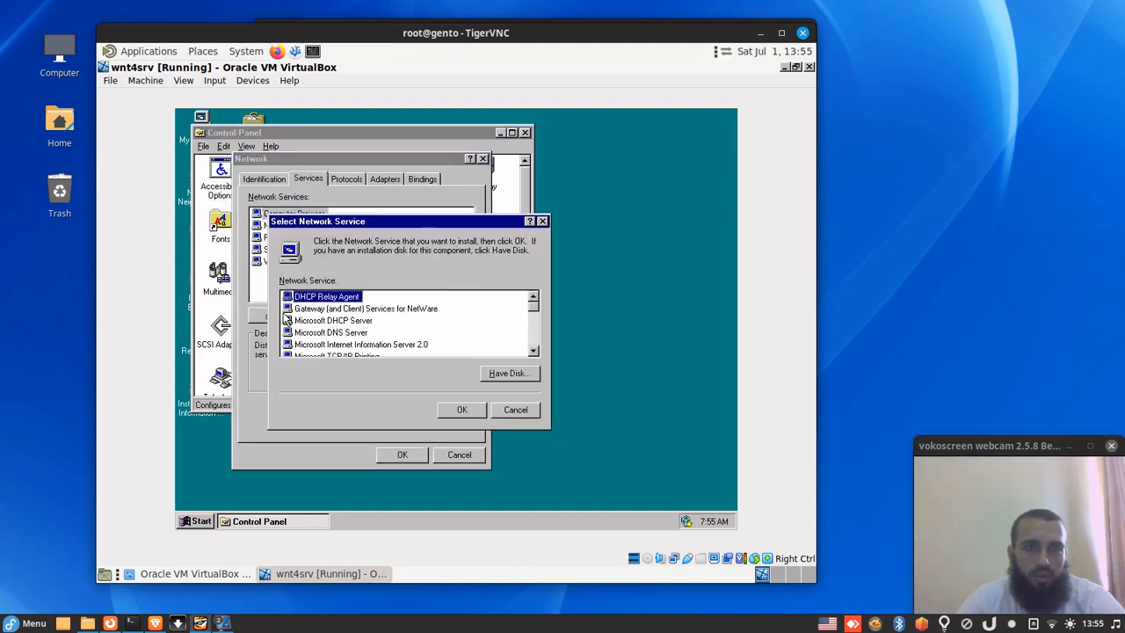
{"action": "left_click", "coordinate": [418, 350]}
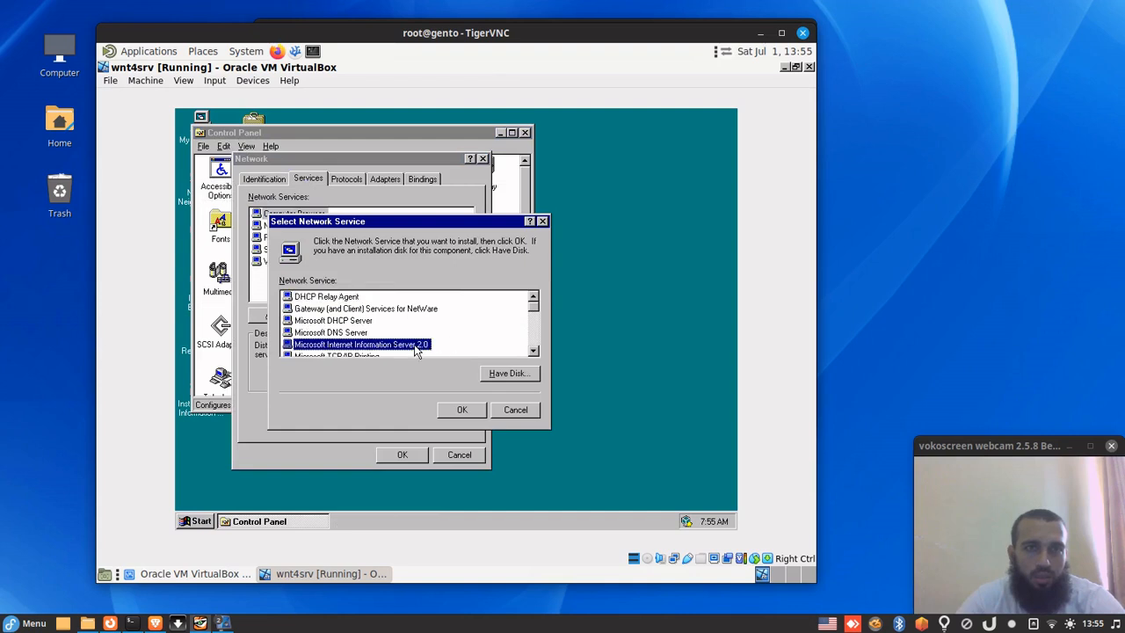
{"action": "left_click", "coordinate": [452, 410]}
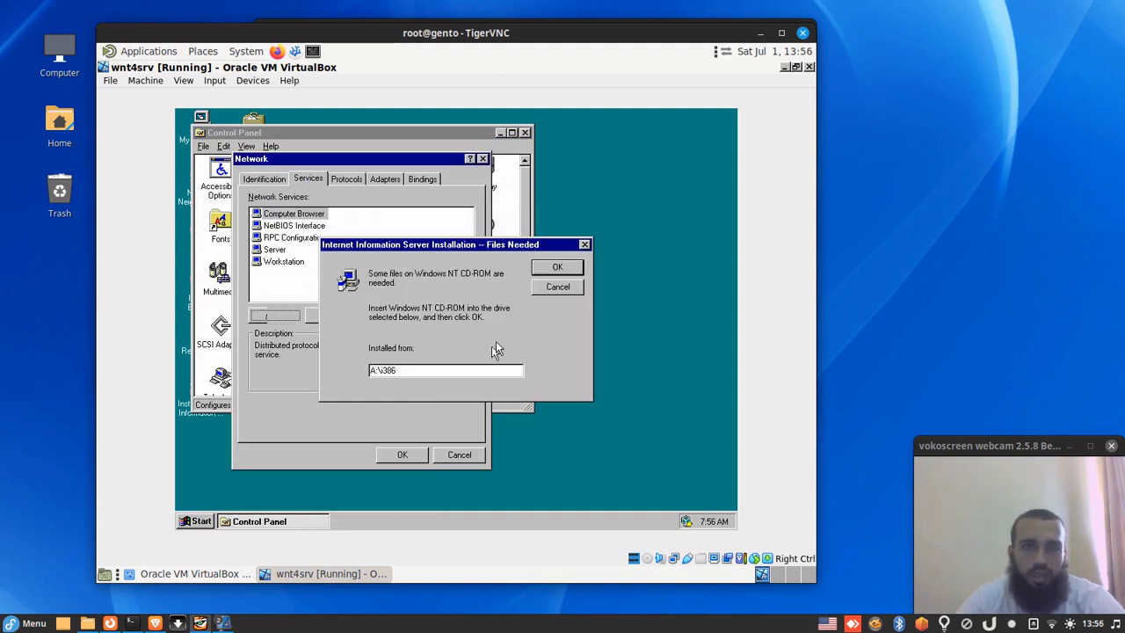
- Mount the Windows NT Server ISO in the VM's optical drive and use E:\i386 as the file source
{"action": "left_click", "coordinate": [651, 559]}
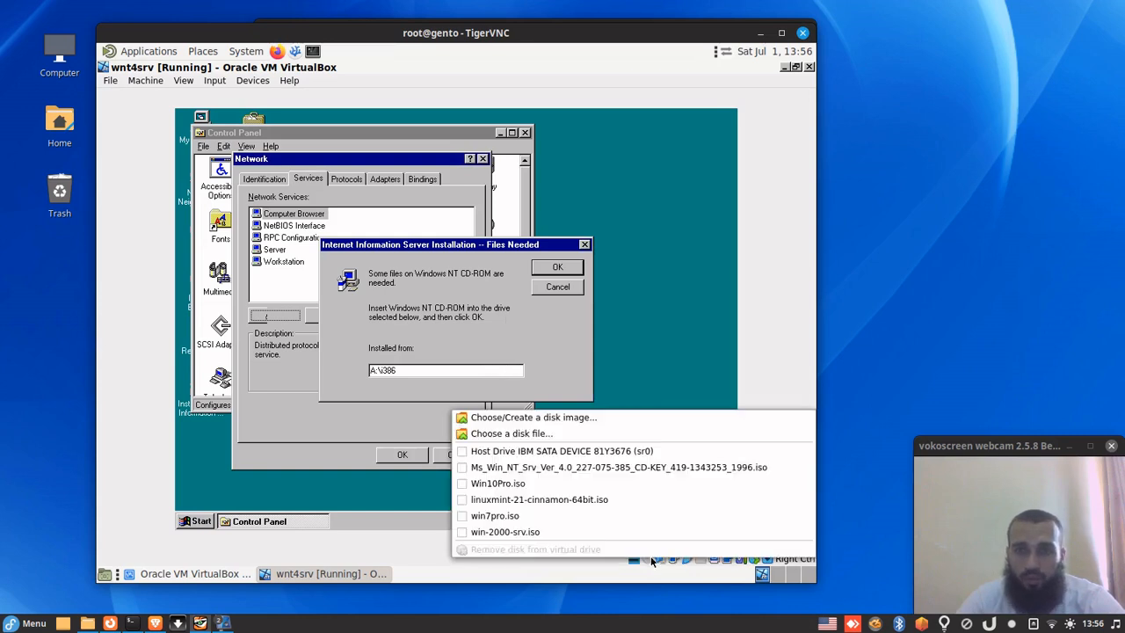
{"action": "left_click", "coordinate": [580, 468]}
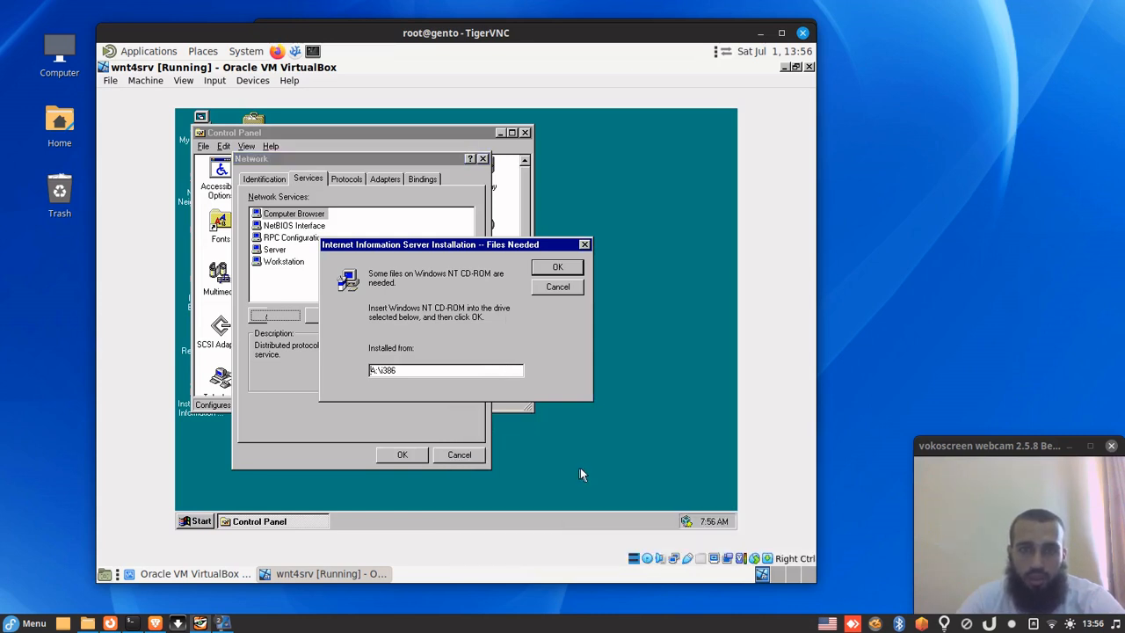
{"action": "left_click", "coordinate": [377, 369]}
{"action": "key", "text": "BackSpace"}
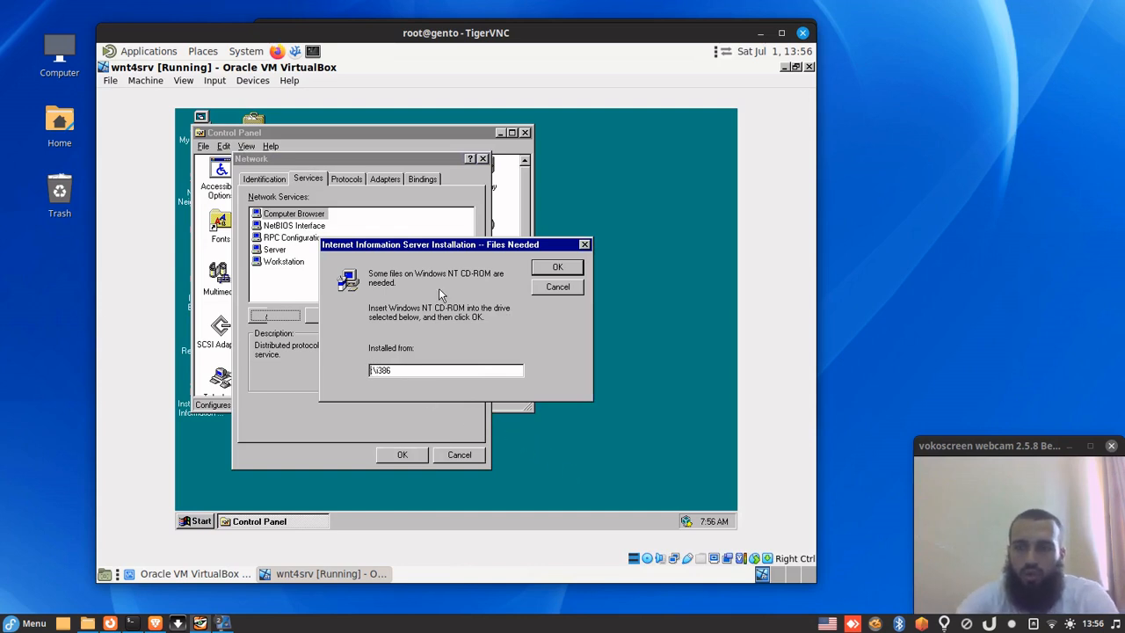
{"action": "type", "text": "E"}
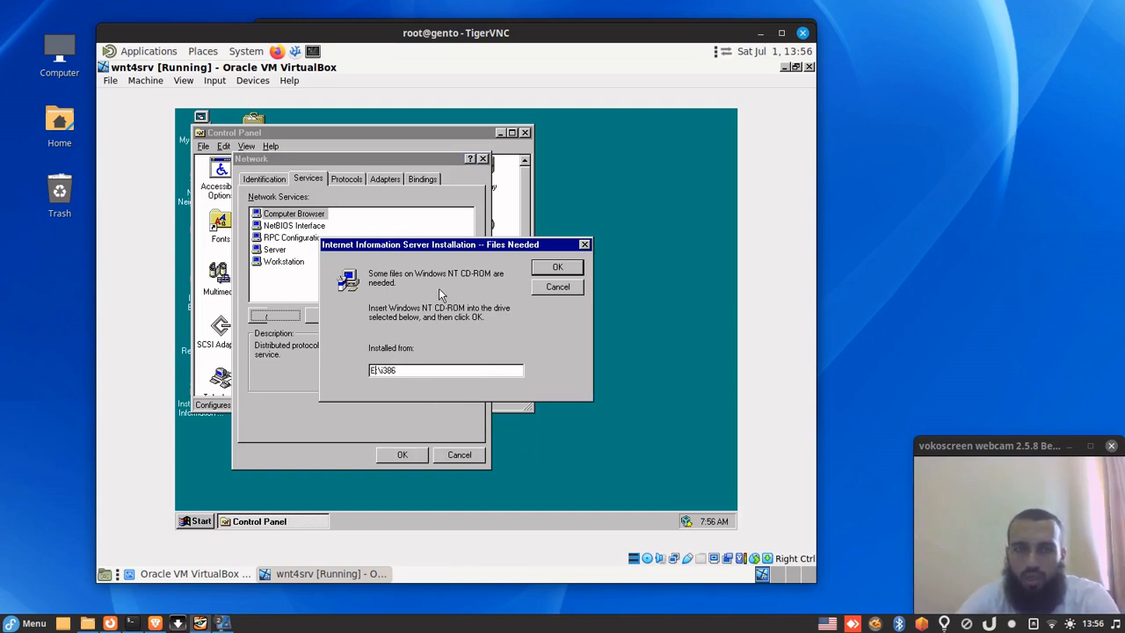
{"action": "left_click", "coordinate": [563, 272]}
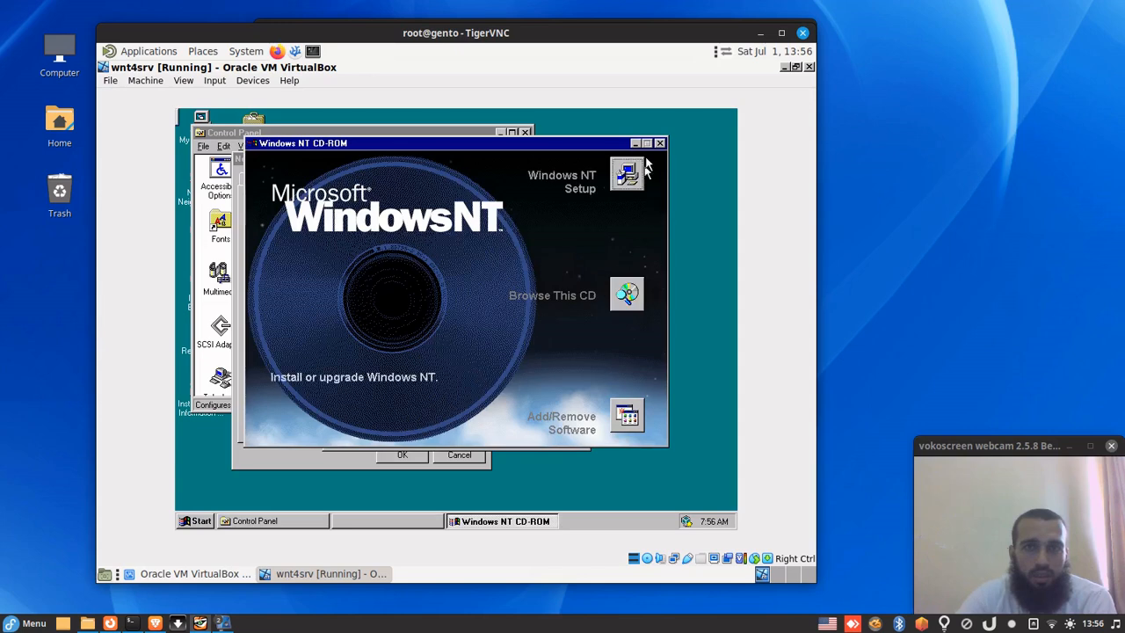
- Run IIS 2.0 setup with default components, creating the install and C:\InetPub publishing directories
{"action": "left_click", "coordinate": [660, 142]}
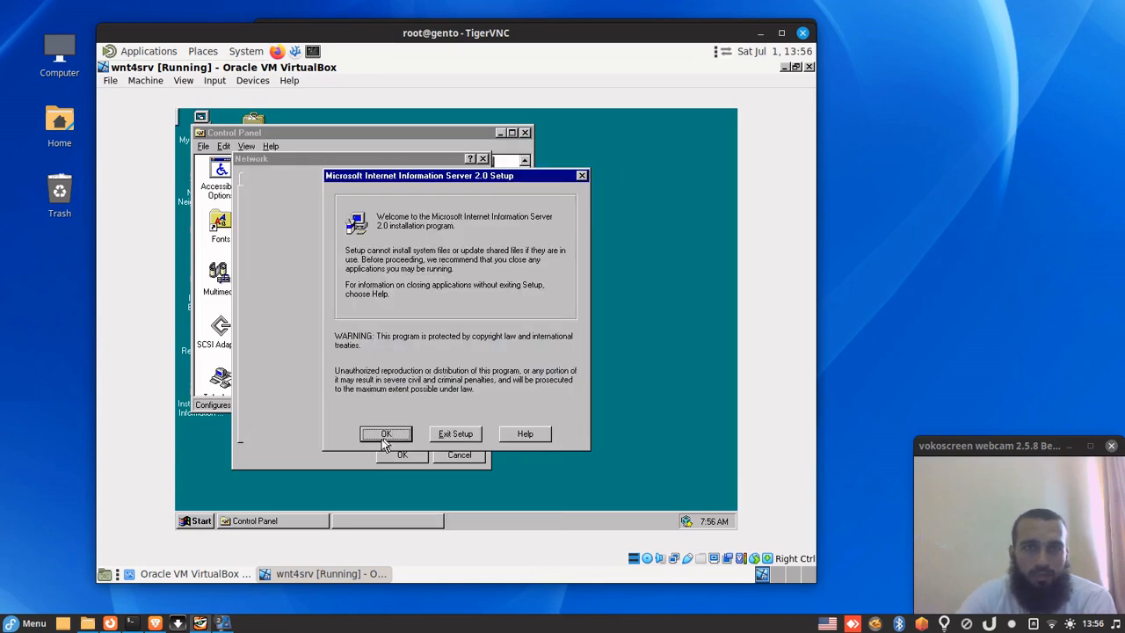
{"action": "left_click", "coordinate": [387, 435]}
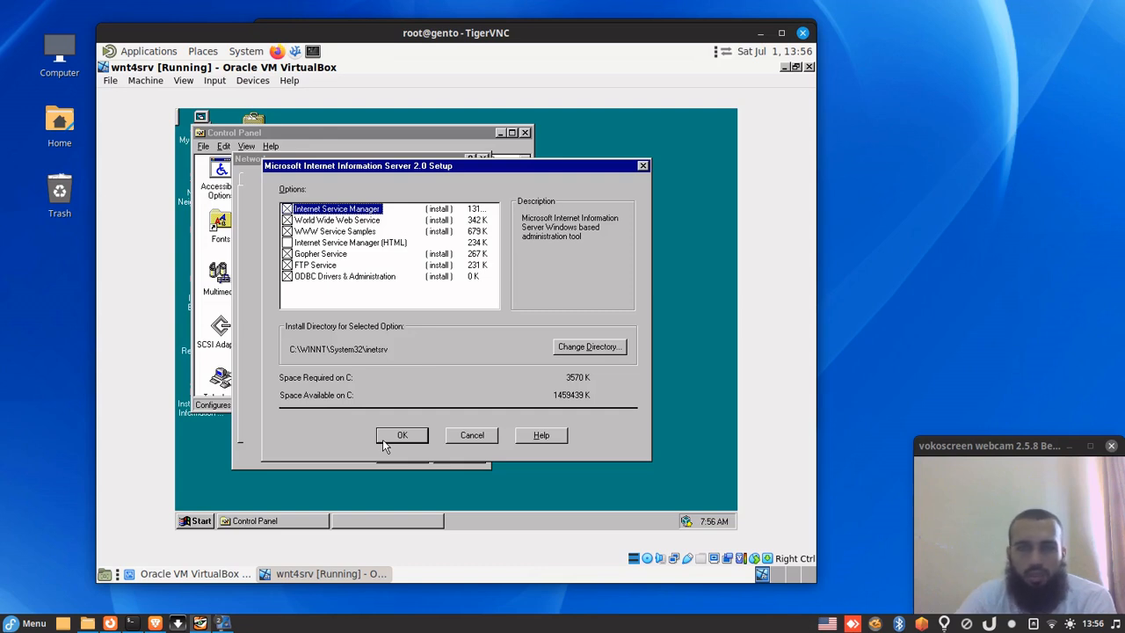
{"action": "left_click", "coordinate": [383, 440]}
{"action": "left_click", "coordinate": [437, 337]}
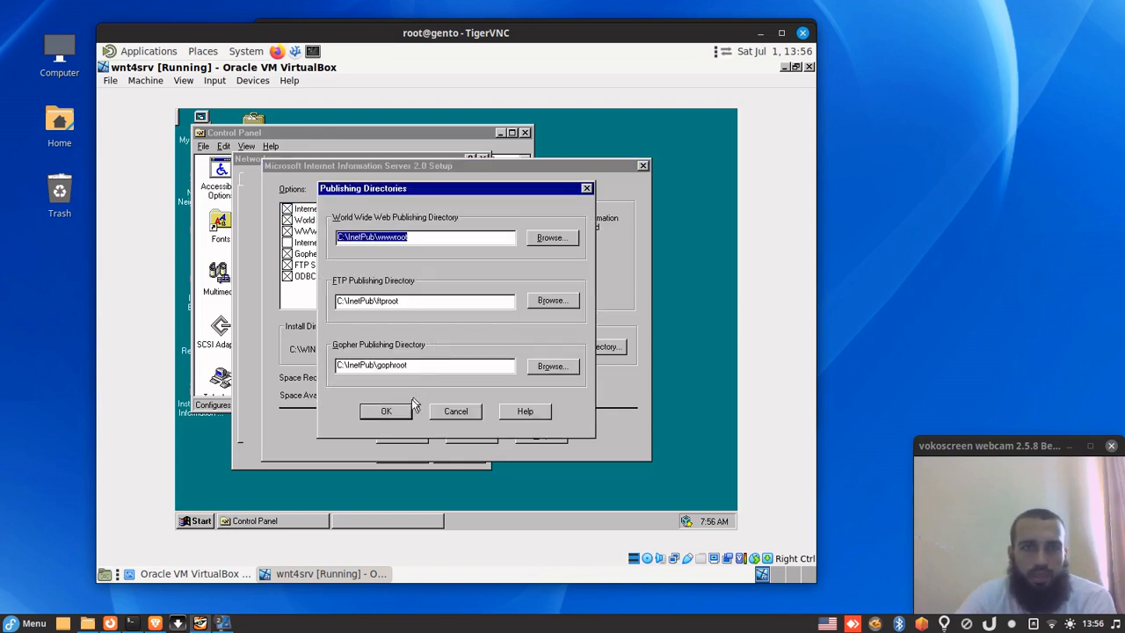
{"action": "left_click", "coordinate": [402, 409]}
{"action": "left_click", "coordinate": [431, 346]}
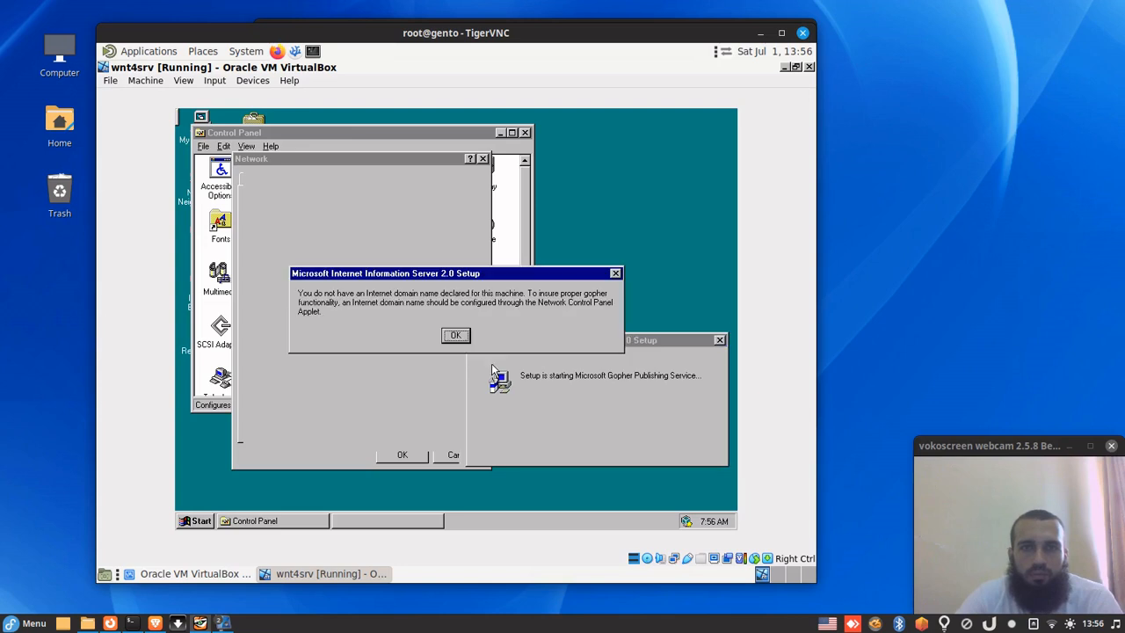
- Dismiss the missing domain name warning, install the SQL Server ODBC driver and finish IIS setup
{"action": "left_click", "coordinate": [462, 337]}
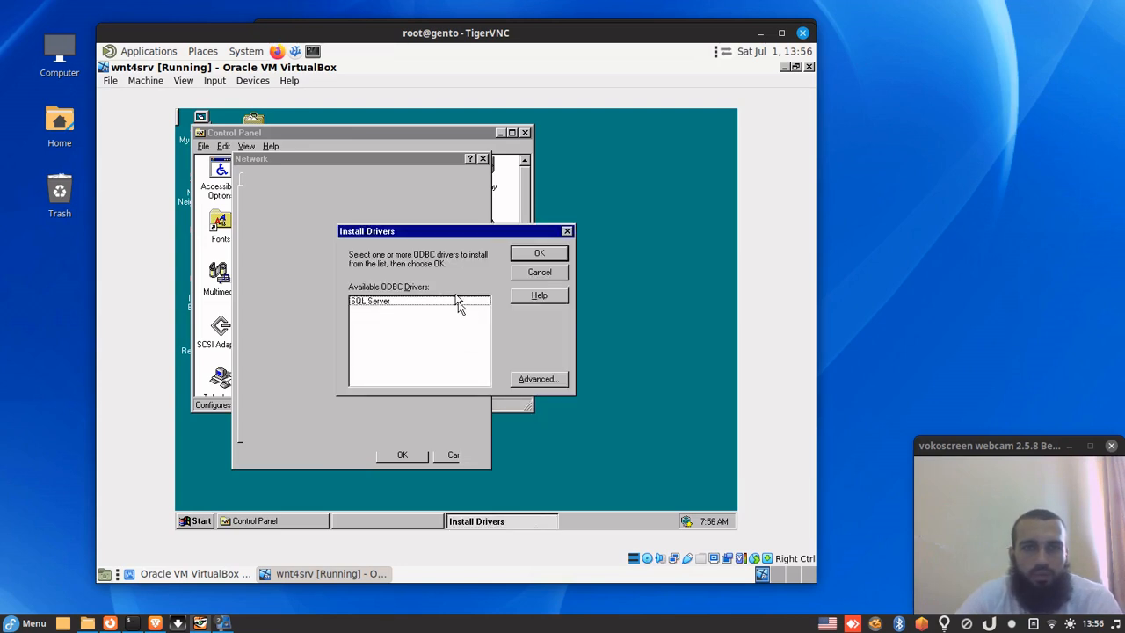
{"action": "left_click", "coordinate": [460, 307]}
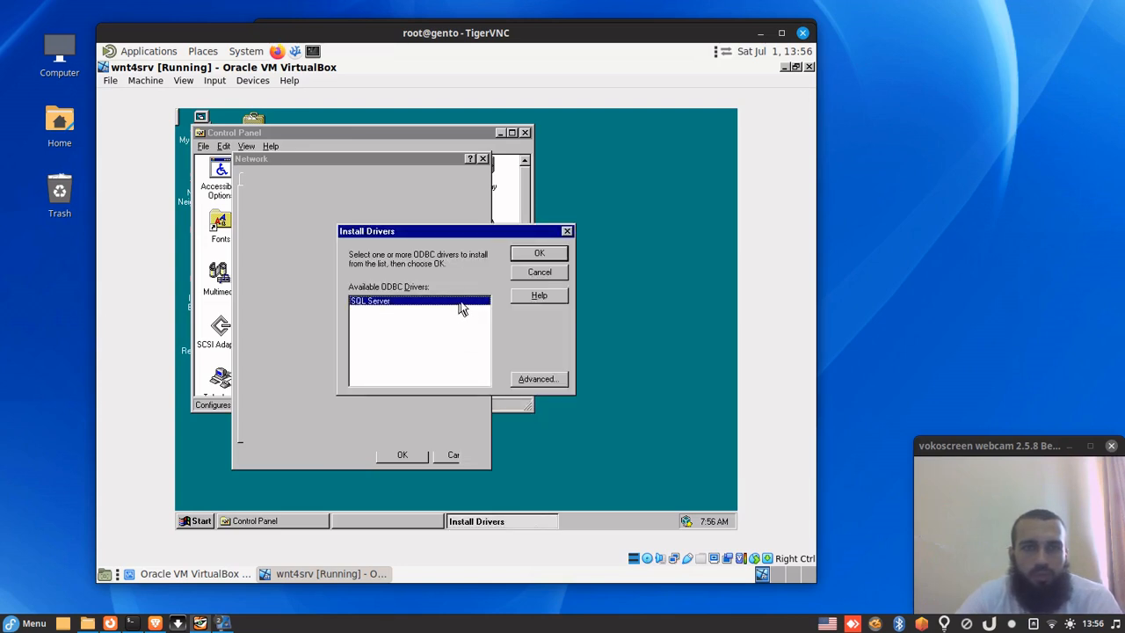
{"action": "left_click", "coordinate": [550, 255]}
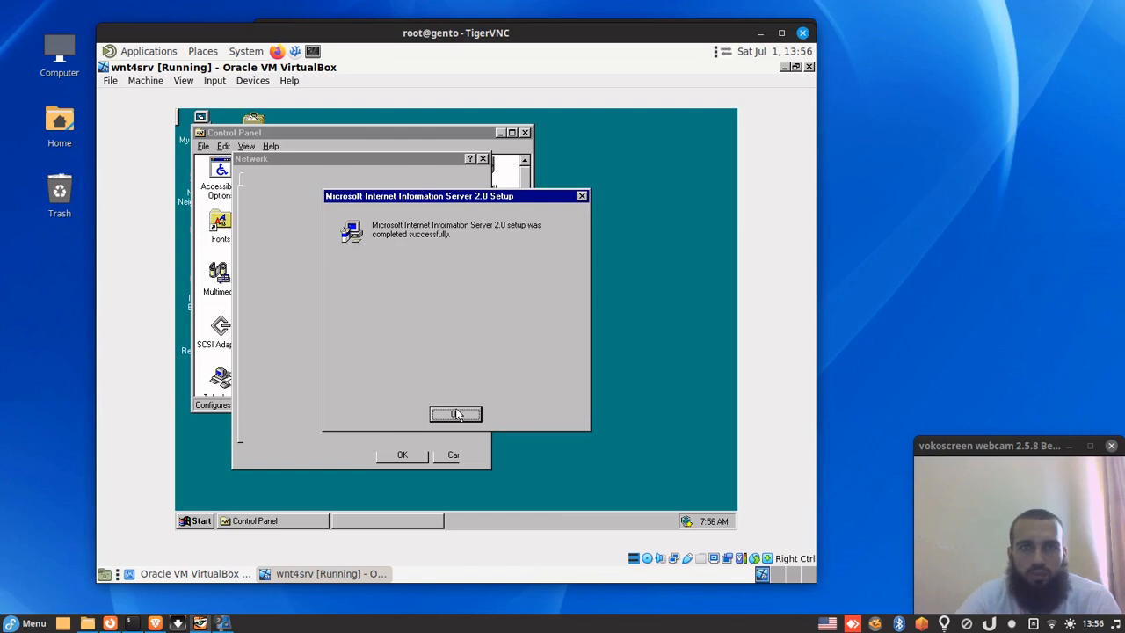
{"action": "left_click", "coordinate": [456, 414]}
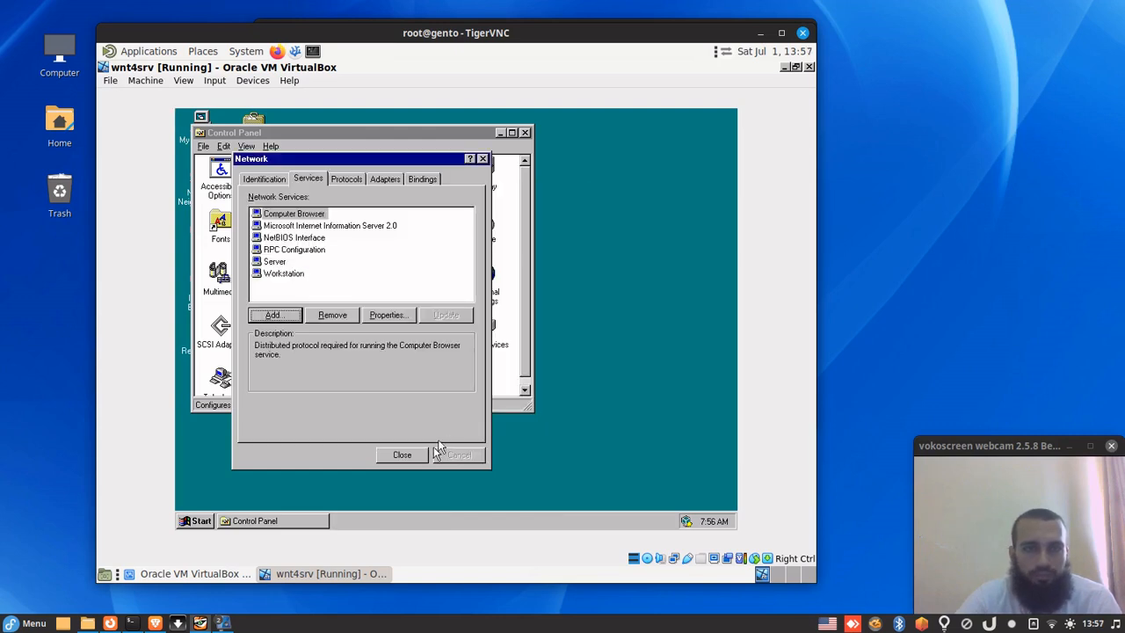
- Close the Network and Control Panel windows and launch the Internet Service Manager
{"action": "left_click", "coordinate": [427, 454]}
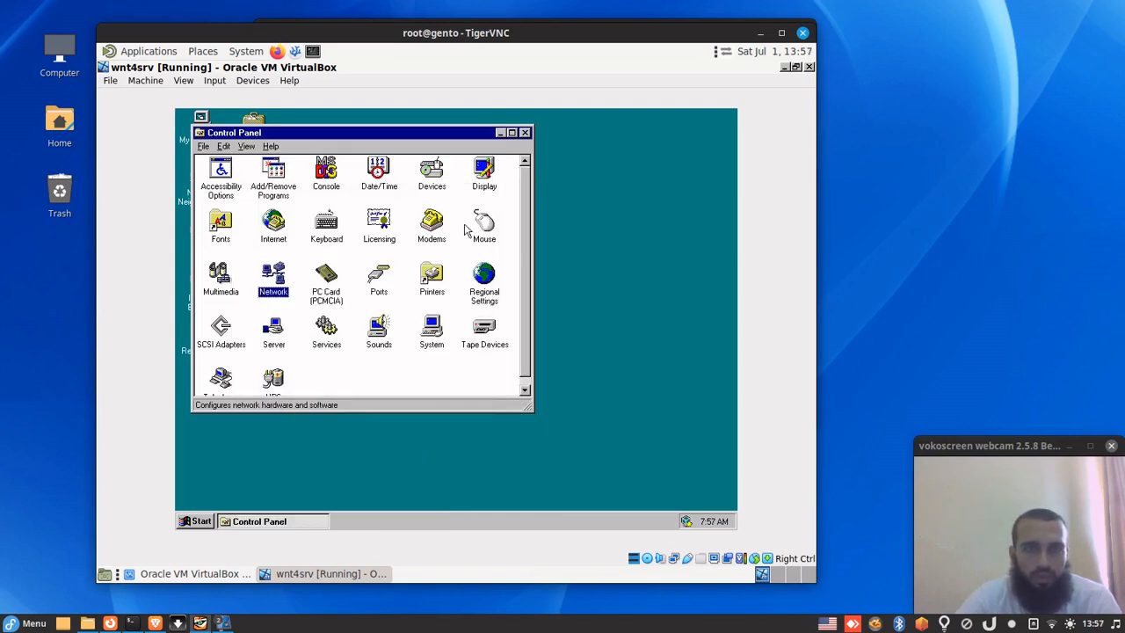
{"action": "left_click", "coordinate": [525, 132]}
{"action": "left_click", "coordinate": [202, 521]}
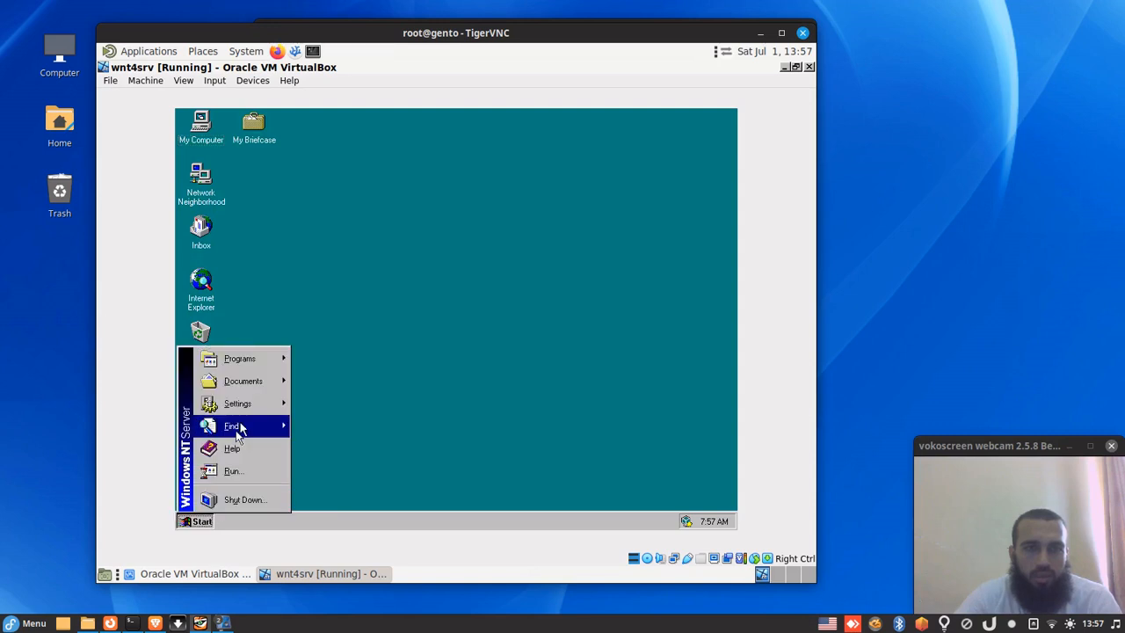
{"action": "mouse_move", "coordinate": [255, 360]}
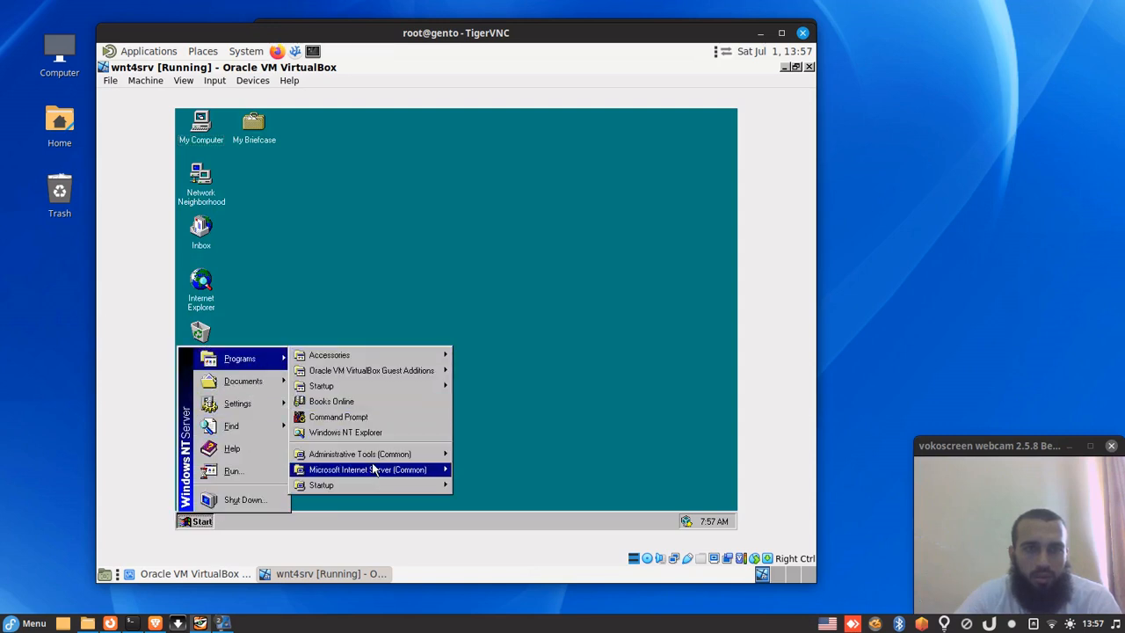
{"action": "mouse_move", "coordinate": [379, 474]}
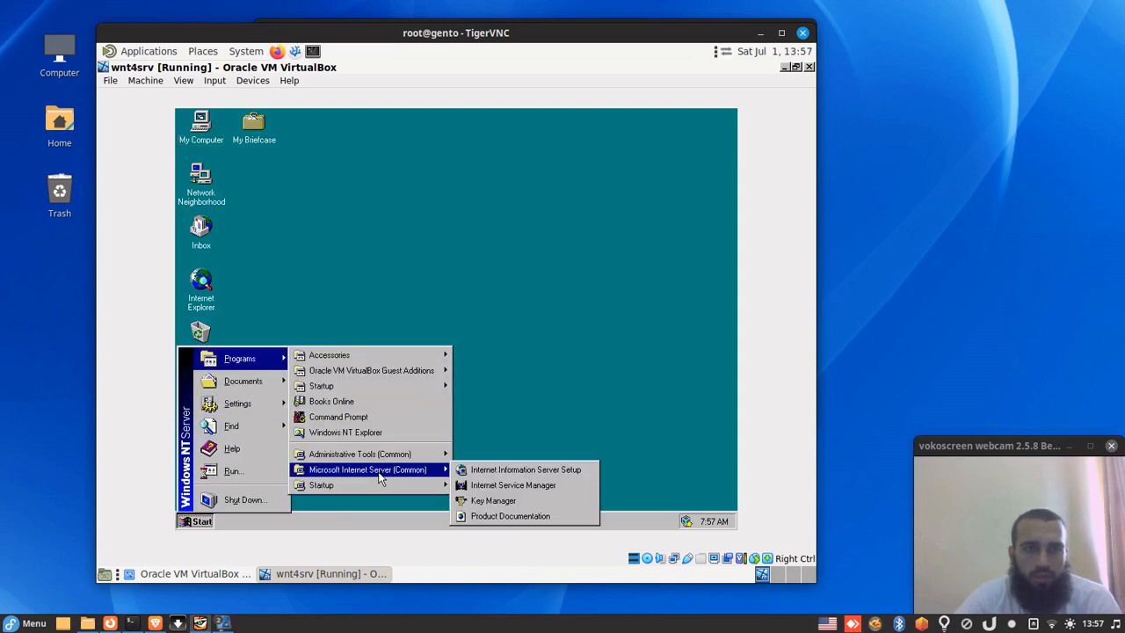
{"action": "left_click", "coordinate": [464, 485]}
- Give the FTP home directory C:\InetPub\ftproot Write permission and apply the change
{"action": "left_click", "coordinate": [254, 251]}
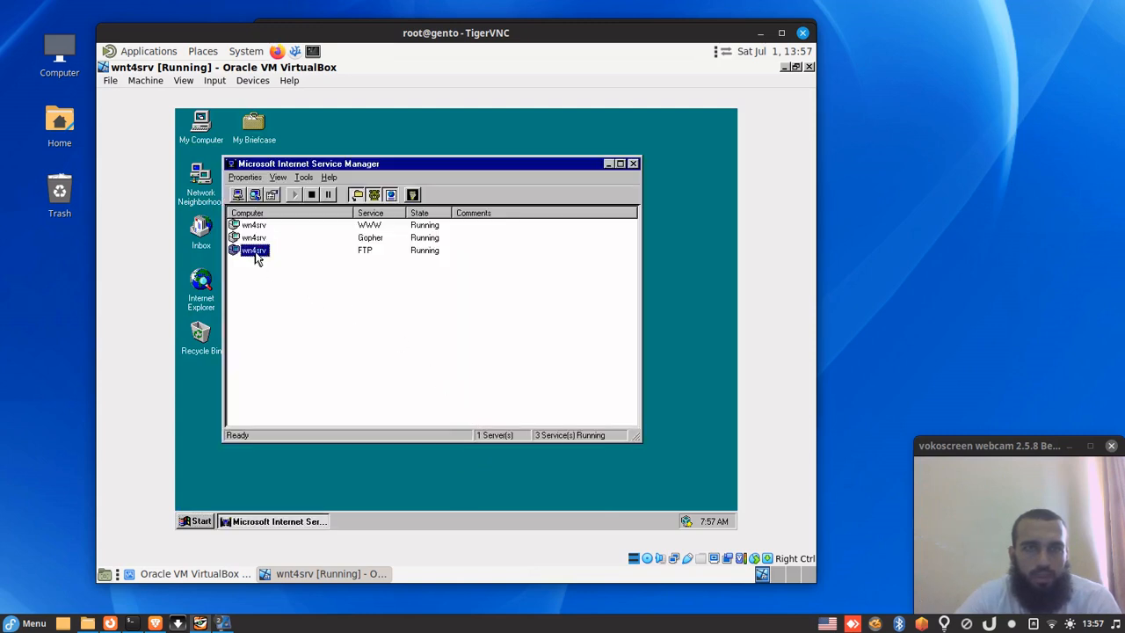
{"action": "right_click", "coordinate": [253, 250]}
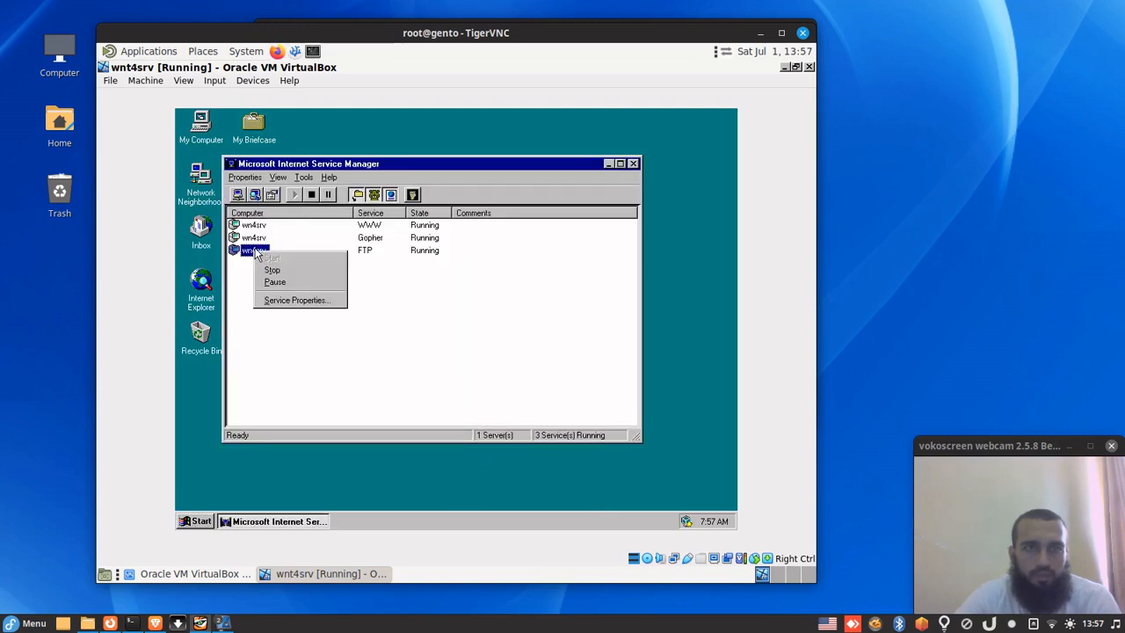
{"action": "left_click", "coordinate": [290, 301]}
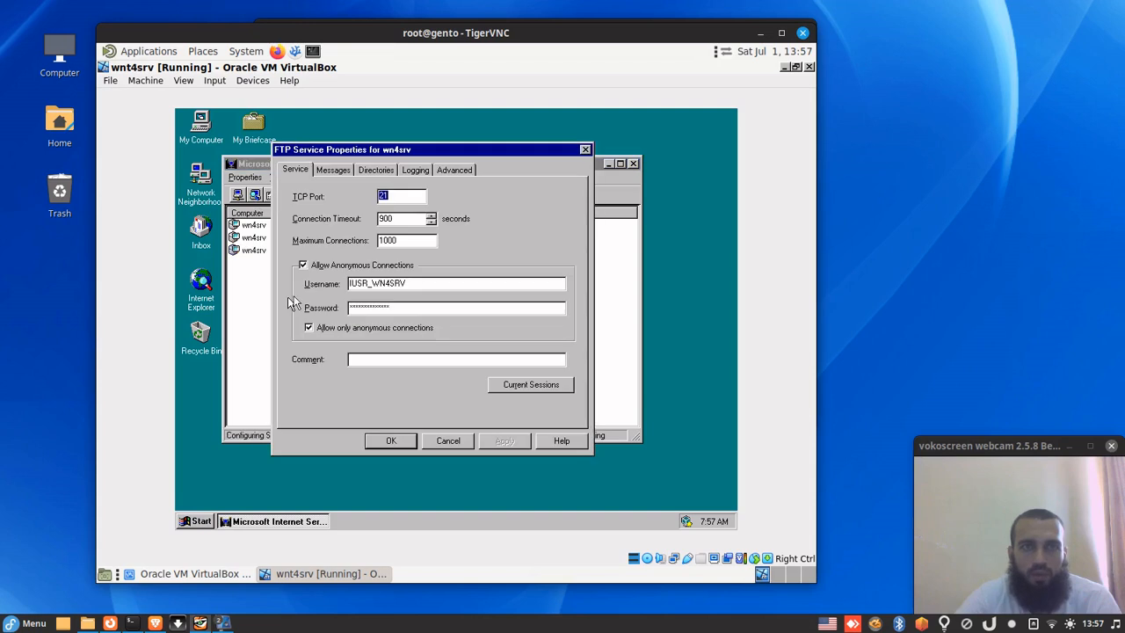
{"action": "left_click", "coordinate": [367, 173]}
{"action": "left_click", "coordinate": [341, 210]}
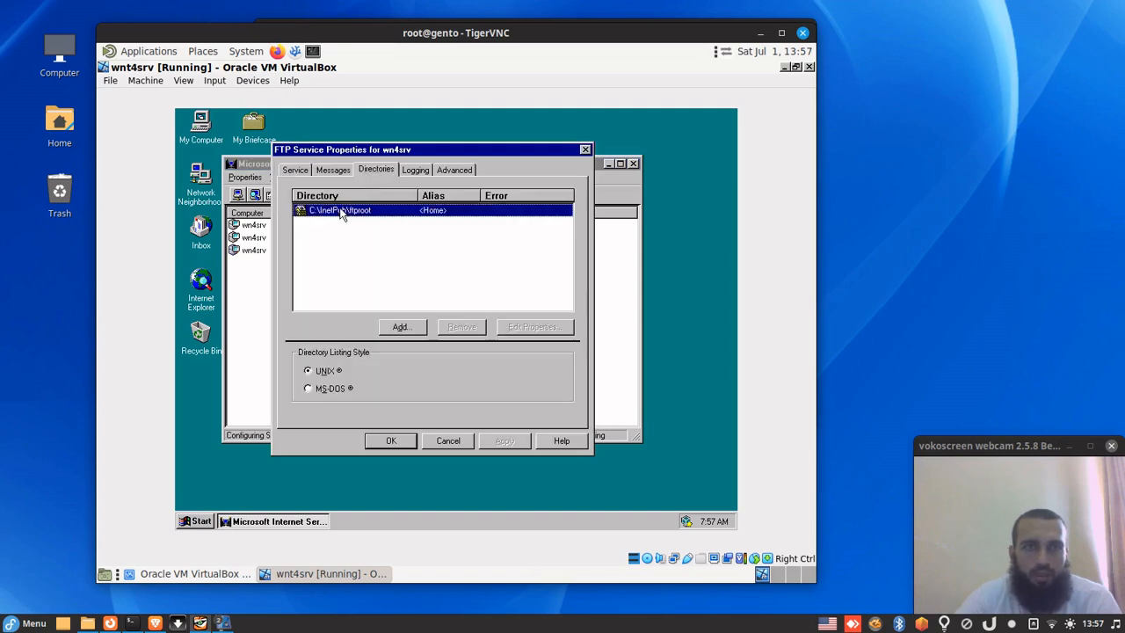
{"action": "left_click", "coordinate": [543, 327]}
{"action": "left_click", "coordinate": [416, 405]}
{"action": "left_click", "coordinate": [457, 441]}
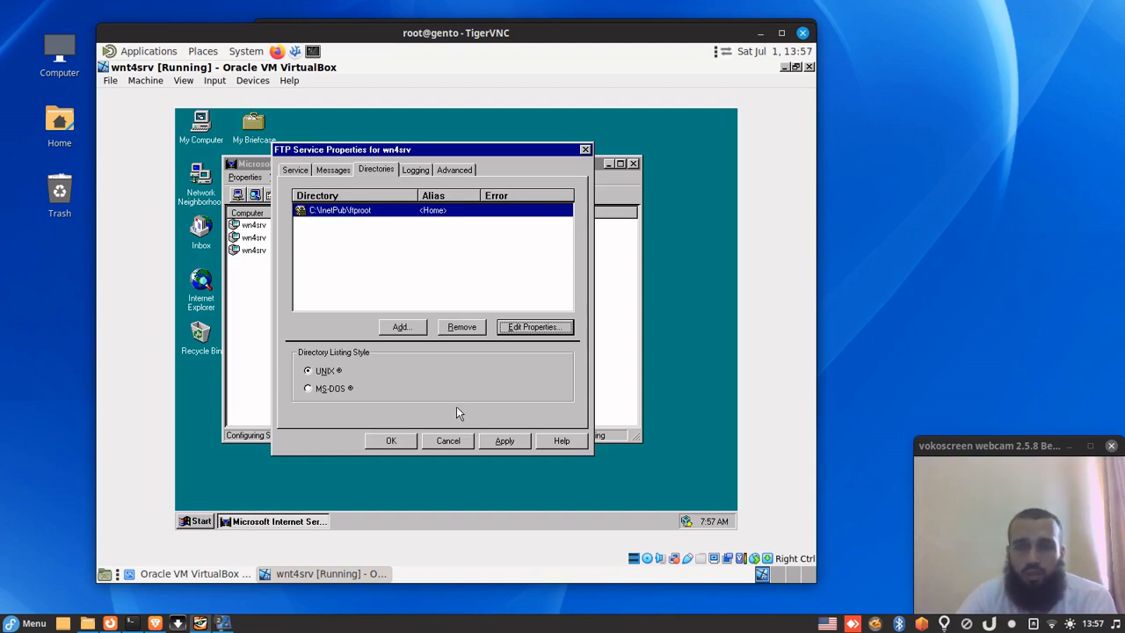
{"action": "left_click", "coordinate": [489, 440]}
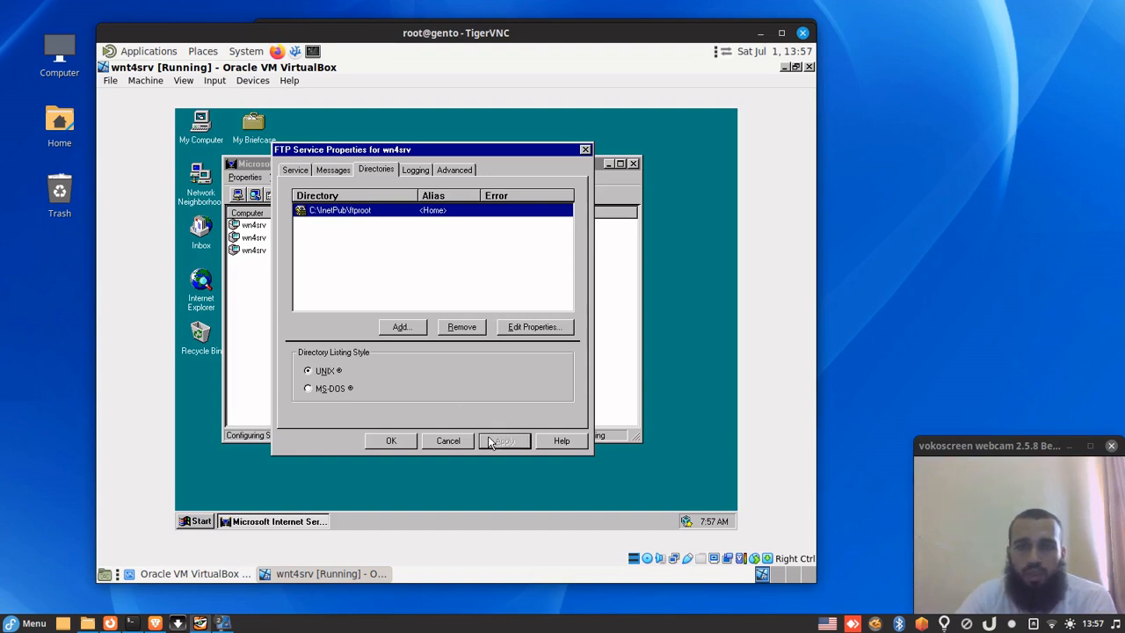
- Close the FTP dialogs and run ipconfig in a Command Prompt to check the guest's NAT address
{"action": "left_click", "coordinate": [383, 439]}
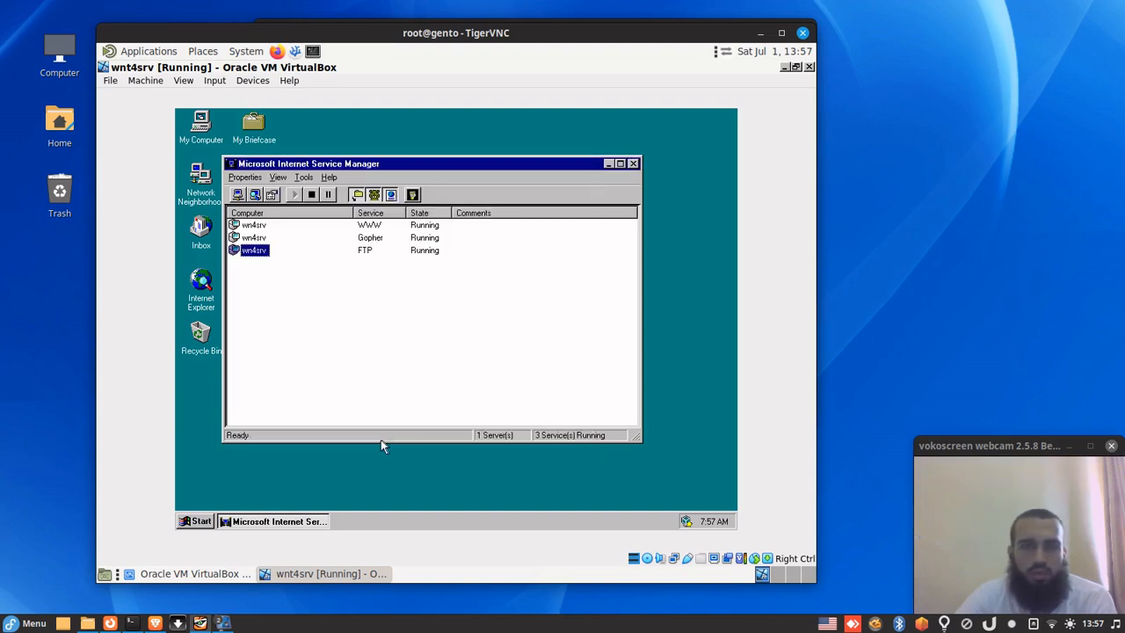
{"action": "left_click", "coordinate": [630, 165]}
{"action": "left_click", "coordinate": [196, 521]}
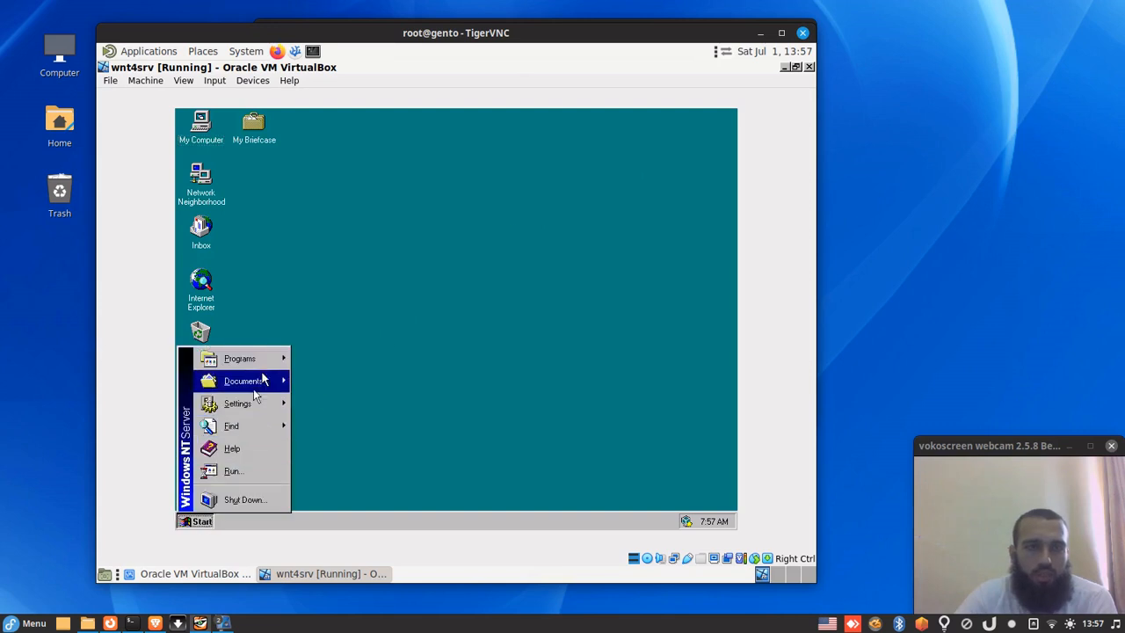
{"action": "mouse_move", "coordinate": [261, 359]}
{"action": "left_click", "coordinate": [334, 416]}
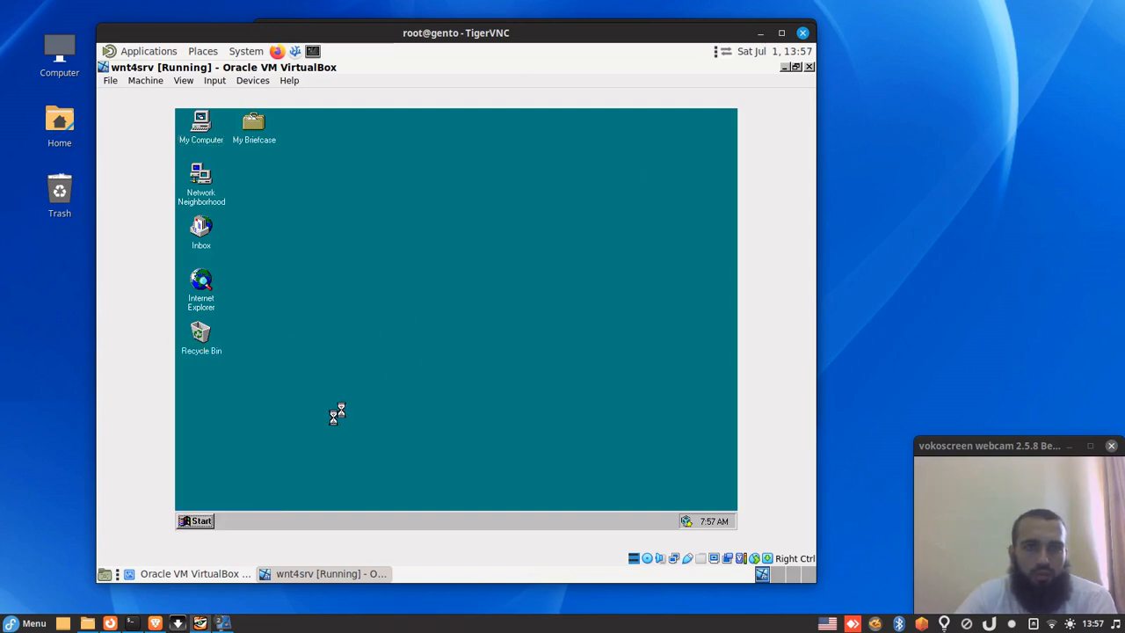
{"action": "type", "text": "ipconfig"}
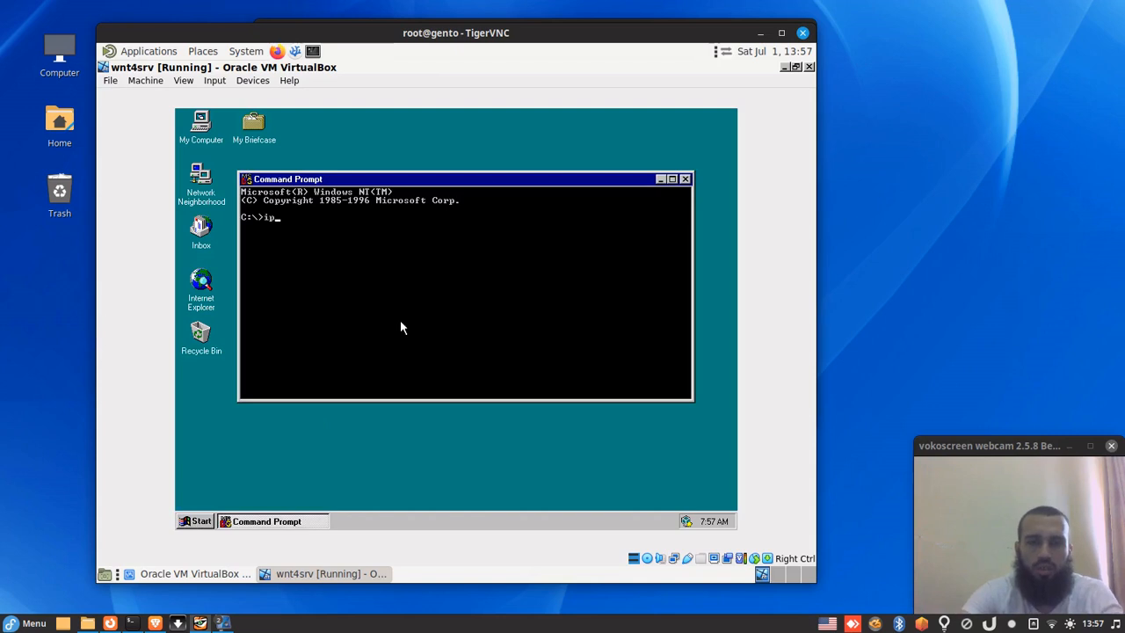
{"action": "key", "text": "Return"}
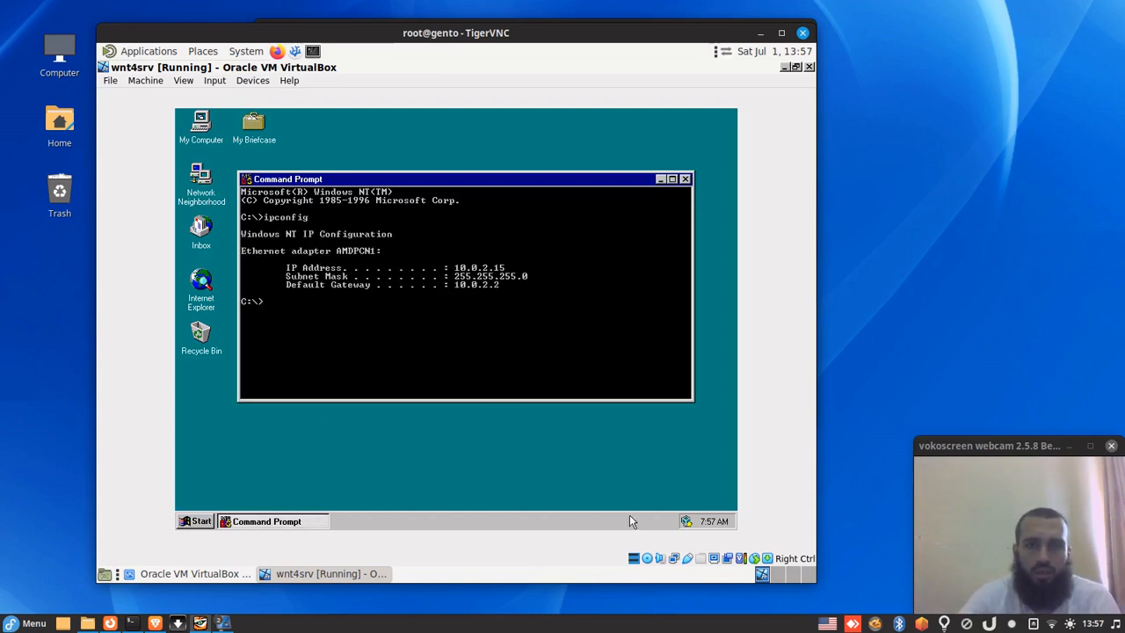
- Switch the VM's network adapter attachment to Bridged Adapter (eno3)
{"action": "left_click", "coordinate": [673, 558]}
{"action": "left_click", "coordinate": [685, 550]}
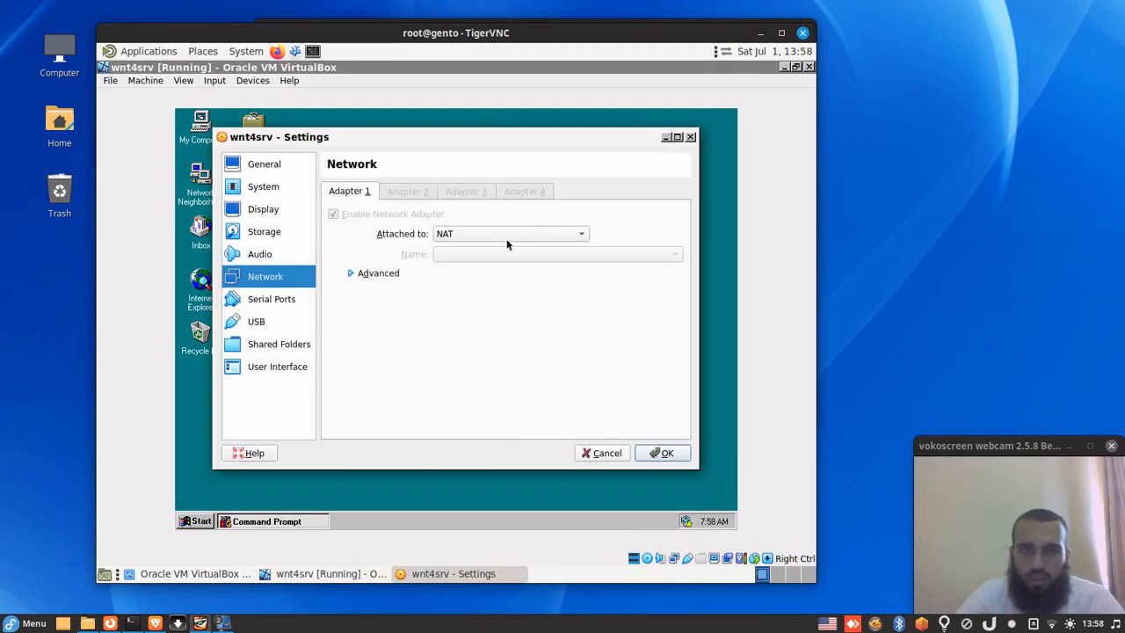
{"action": "left_click", "coordinate": [506, 235]}
{"action": "left_click", "coordinate": [503, 267]}
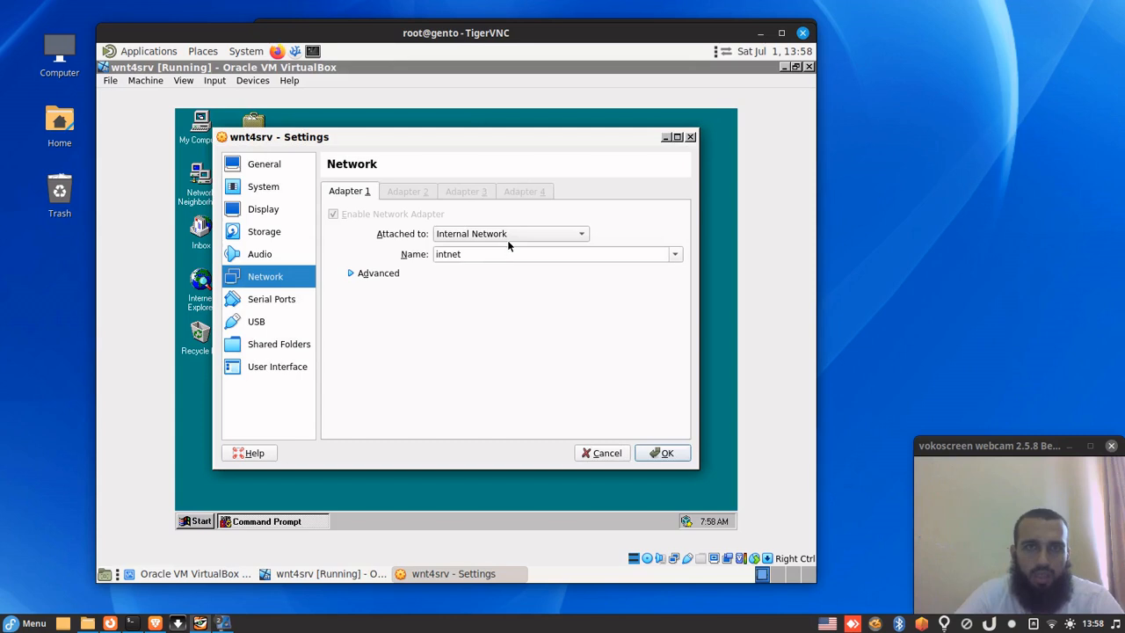
{"action": "left_click", "coordinate": [509, 239]}
{"action": "left_click", "coordinate": [487, 218]}
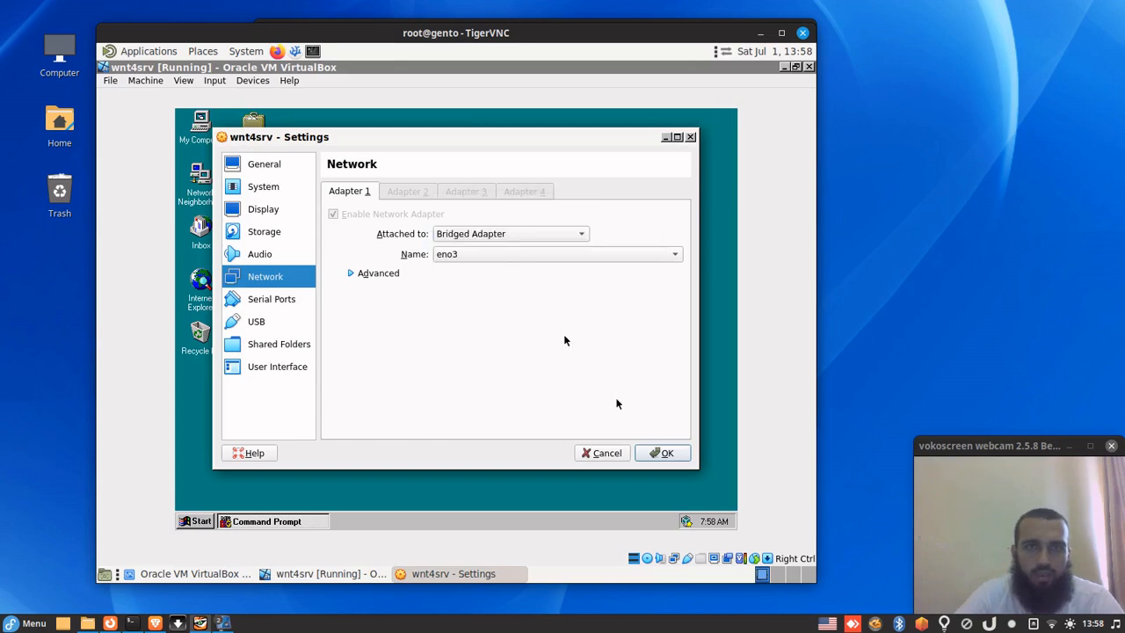
{"action": "left_click", "coordinate": [662, 453]}
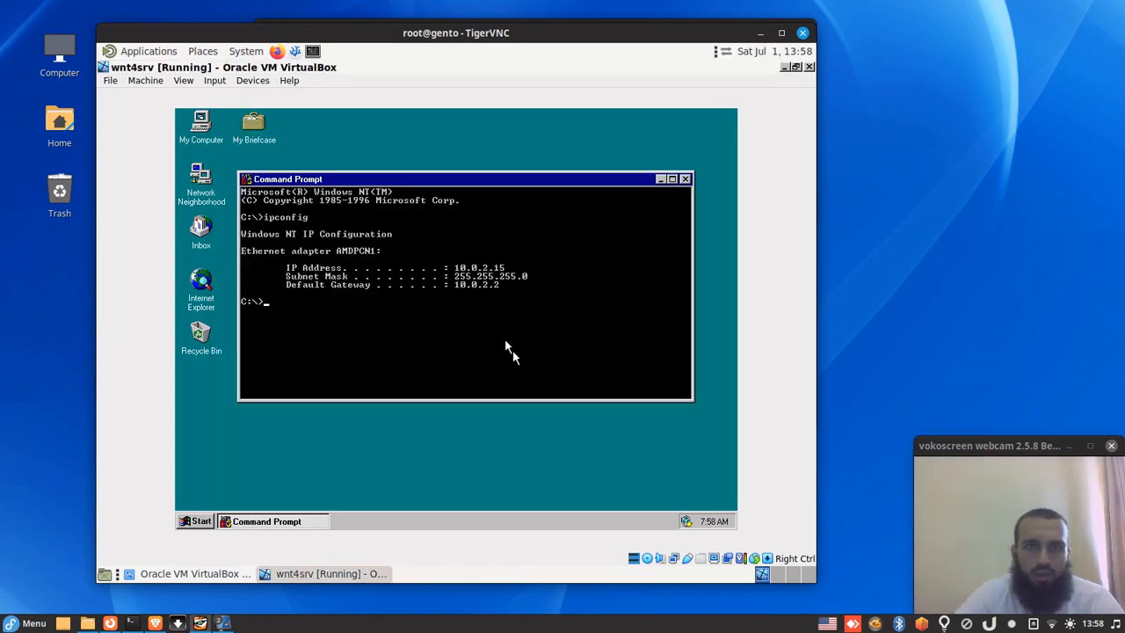
- Restart Windows NT from the Start menu's Shut Down options
{"action": "left_click", "coordinate": [209, 522]}
{"action": "left_click", "coordinate": [226, 502]}
{"action": "left_click", "coordinate": [424, 308]}
{"action": "left_click", "coordinate": [427, 367]}
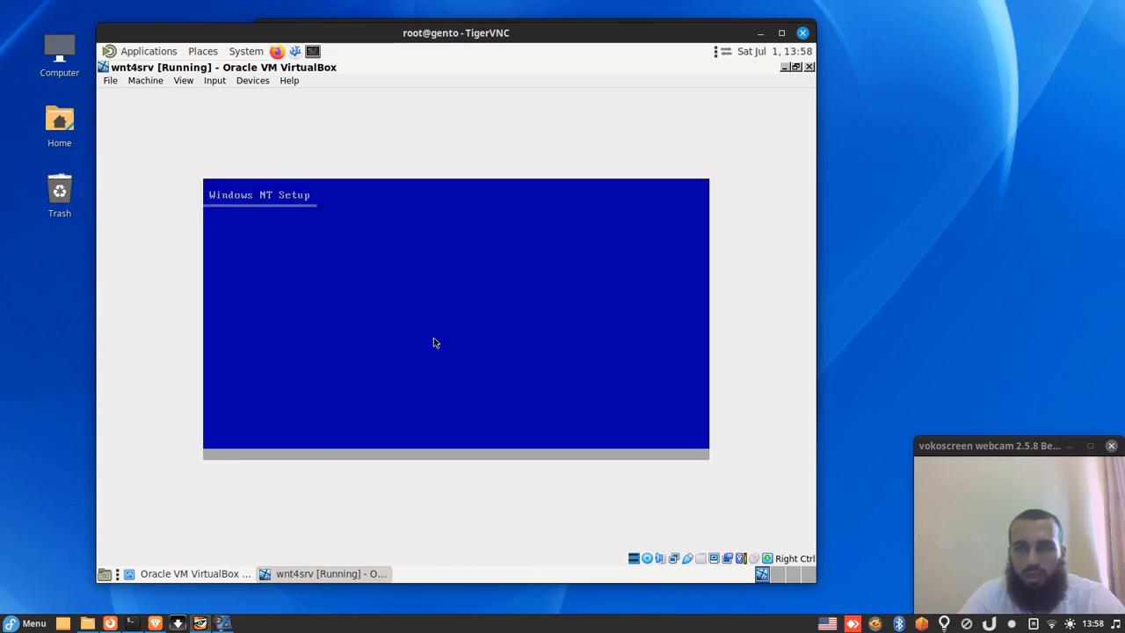
- Eject the Windows NT ISO from the virtual optical drive and bring up the Close Virtual Machine dialog
{"action": "left_click", "coordinate": [643, 558]}
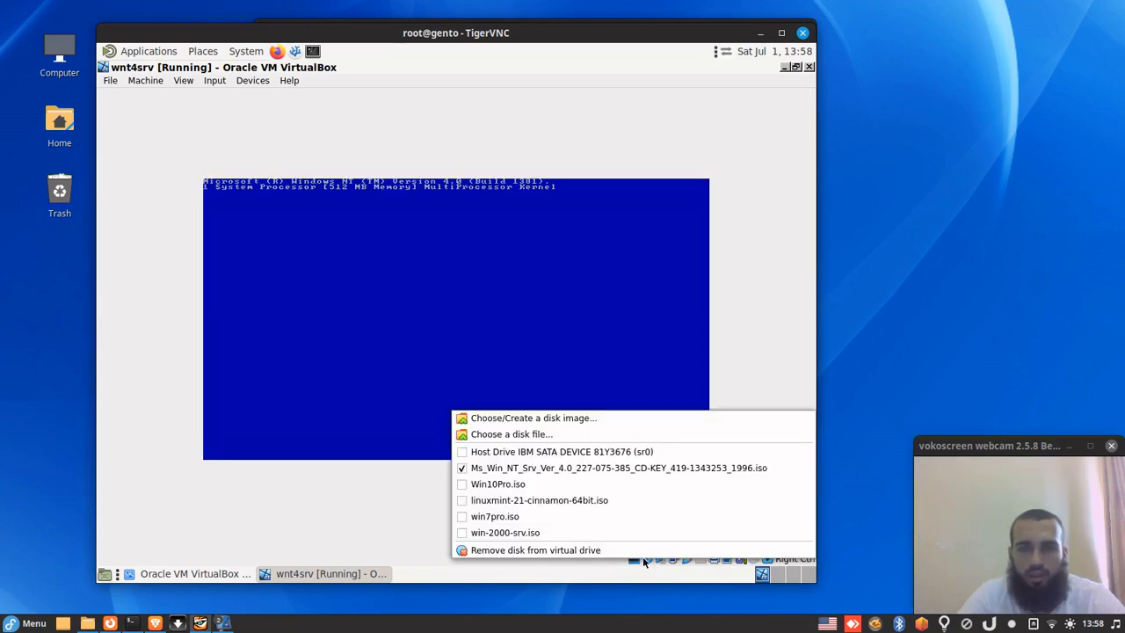
{"action": "left_click", "coordinate": [609, 468]}
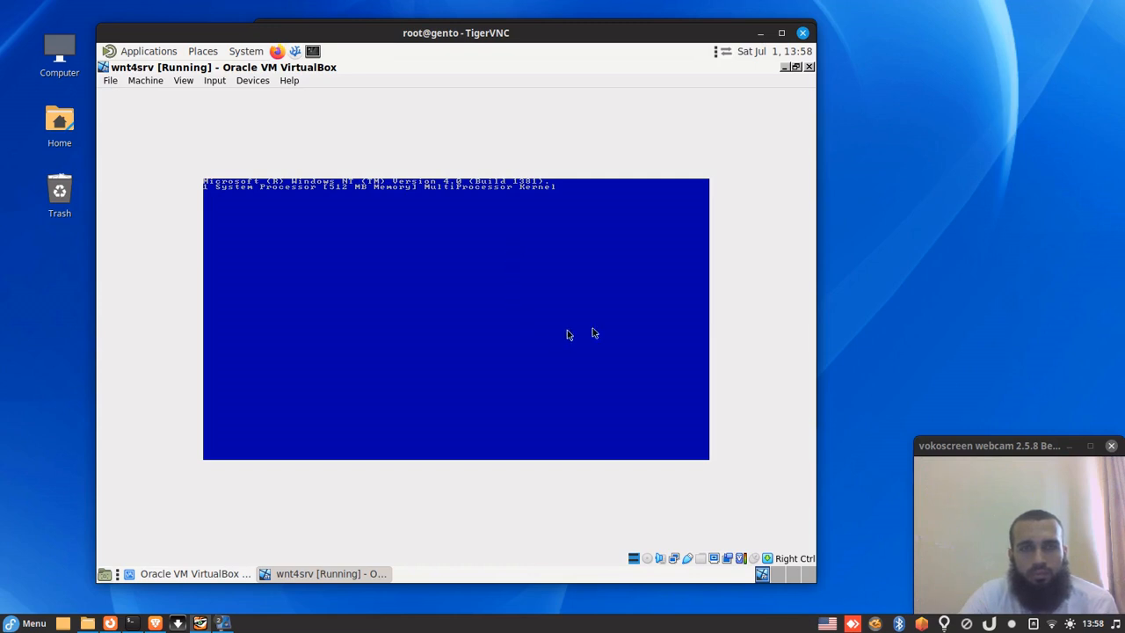
{"action": "left_click", "coordinate": [809, 67]}
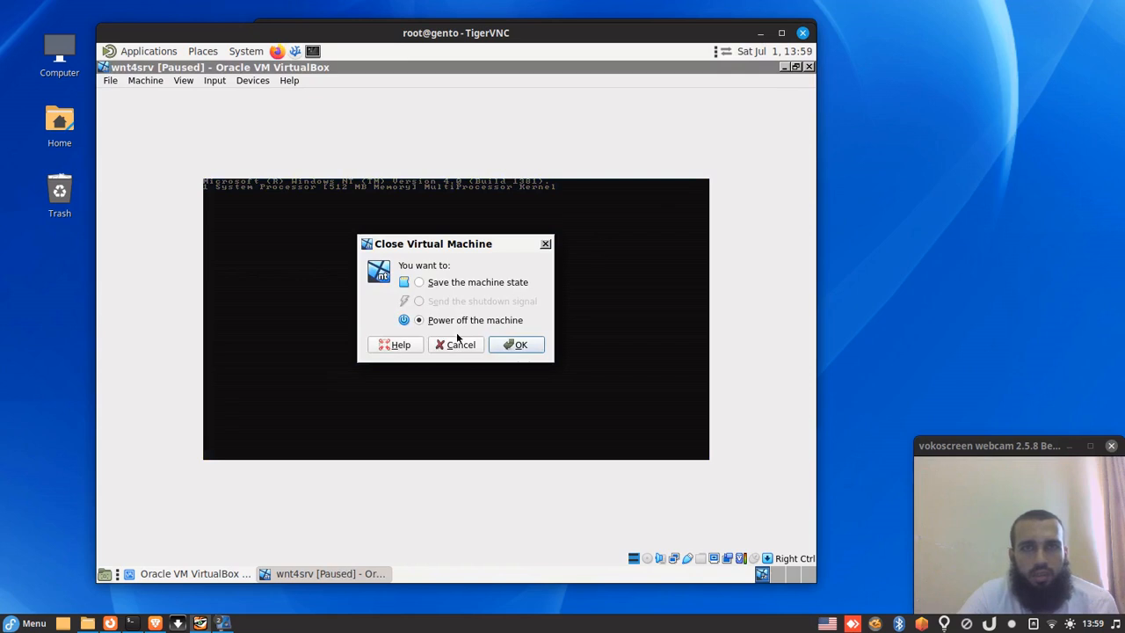
- Power off the VM, boot Windows NT Server, send Ctrl-Alt-Del and log on as administrator
{"action": "left_click", "coordinate": [516, 345]}
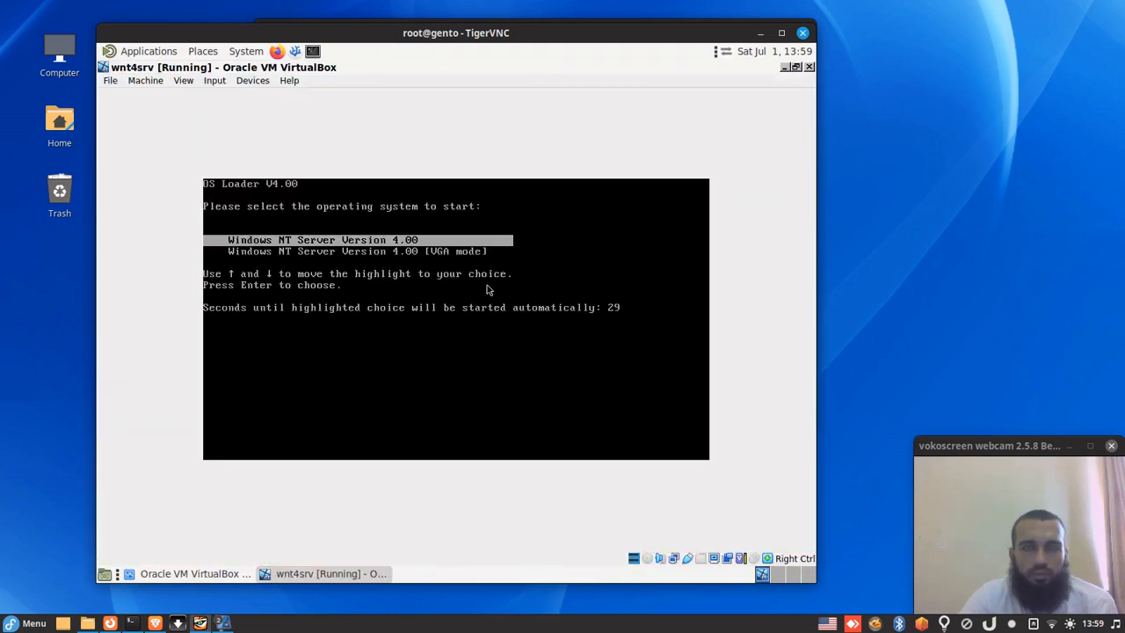
{"action": "key", "text": "Return"}
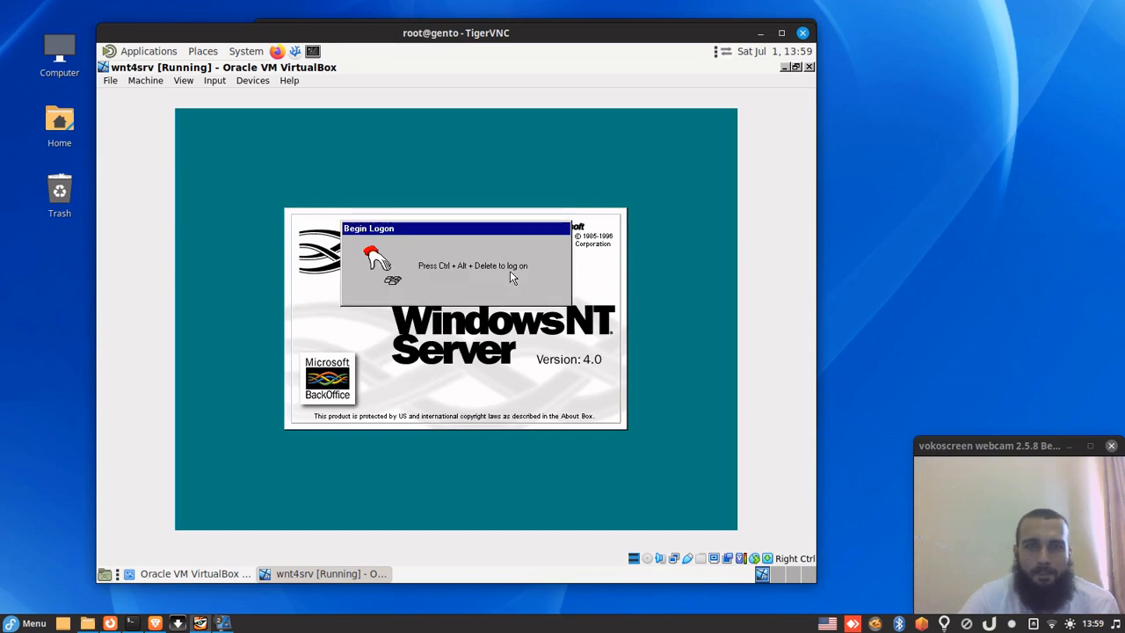
{"action": "left_click", "coordinate": [214, 81]}
{"action": "mouse_move", "coordinate": [239, 96]}
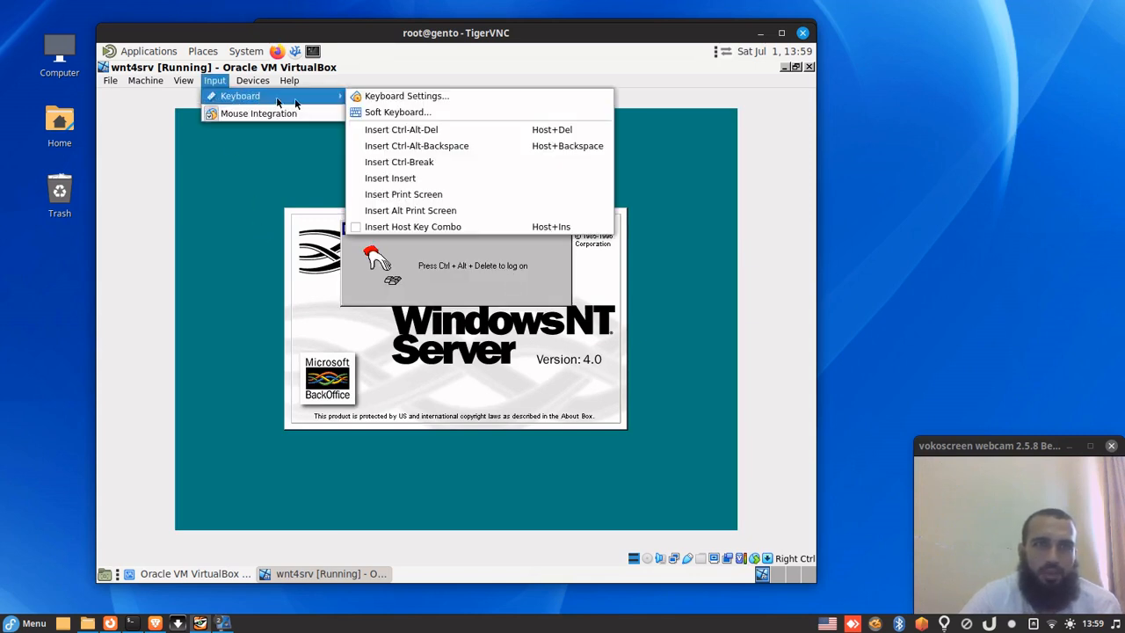
{"action": "left_click", "coordinate": [379, 129]}
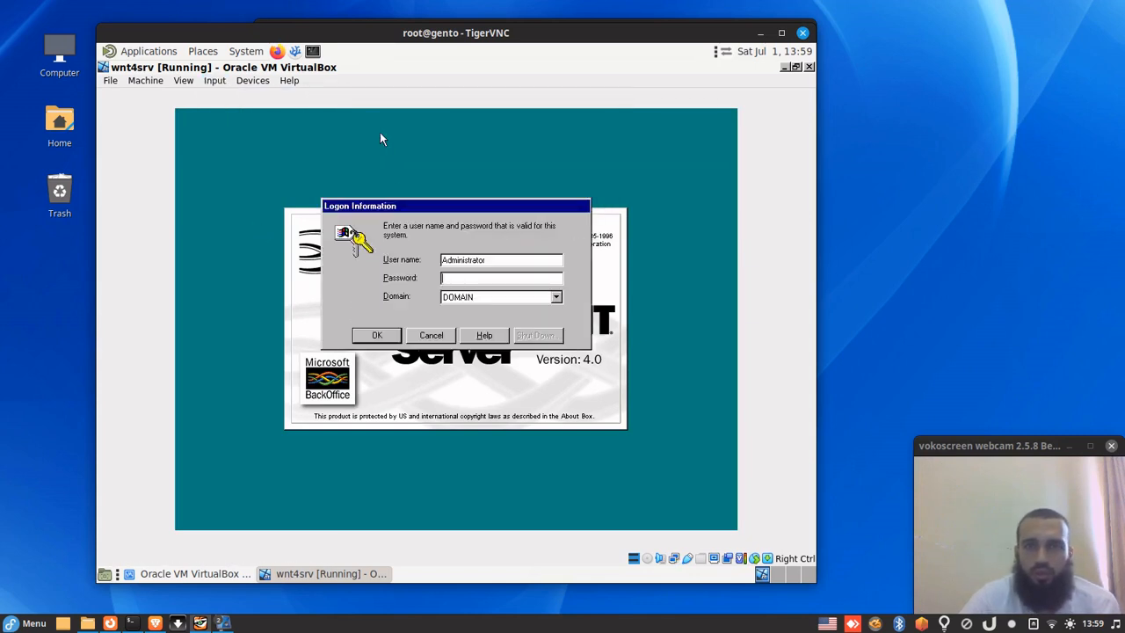
{"action": "left_click", "coordinate": [377, 335]}
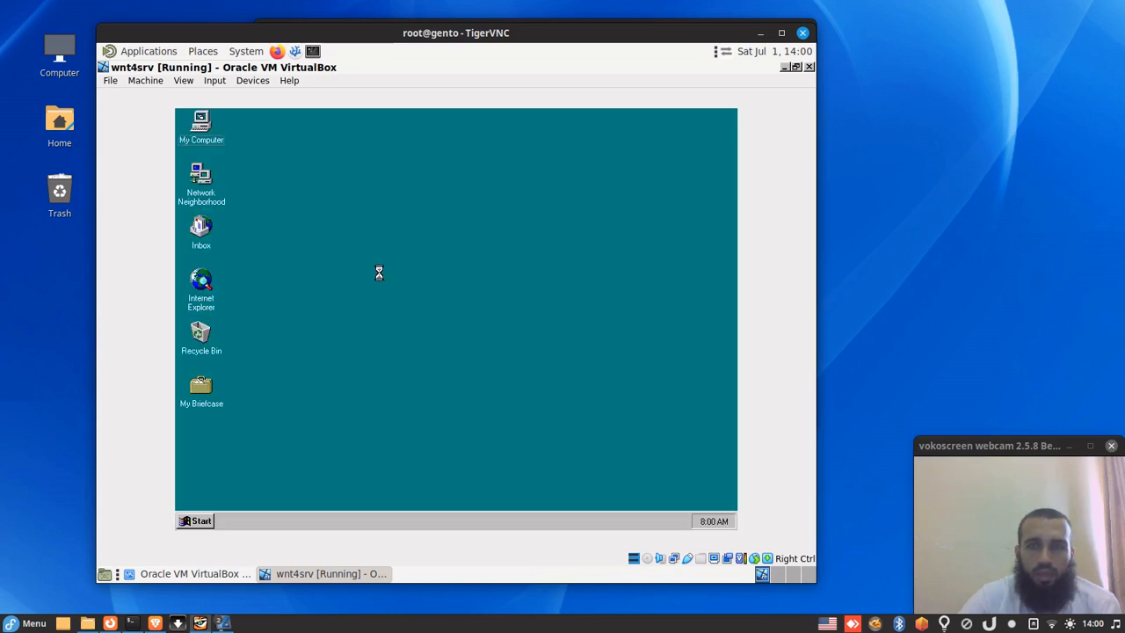
- Confirm the guest's new IP 10.0.0.80 with ipconfig and return to the host file manager's address bar
{"action": "left_click", "coordinate": [201, 520]}
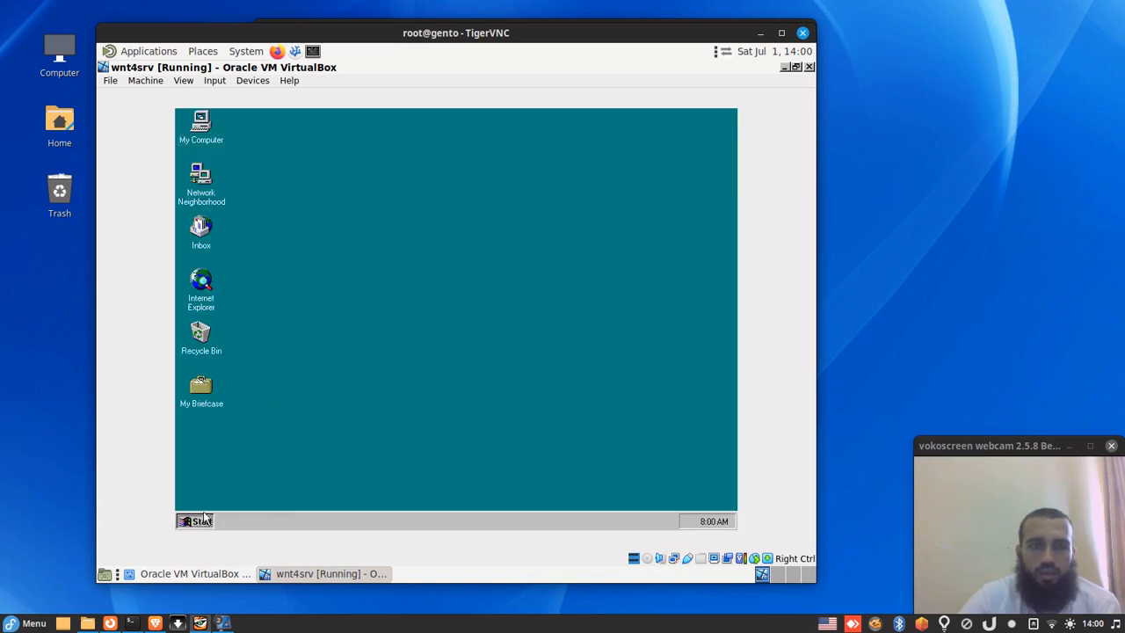
{"action": "mouse_move", "coordinate": [264, 358]}
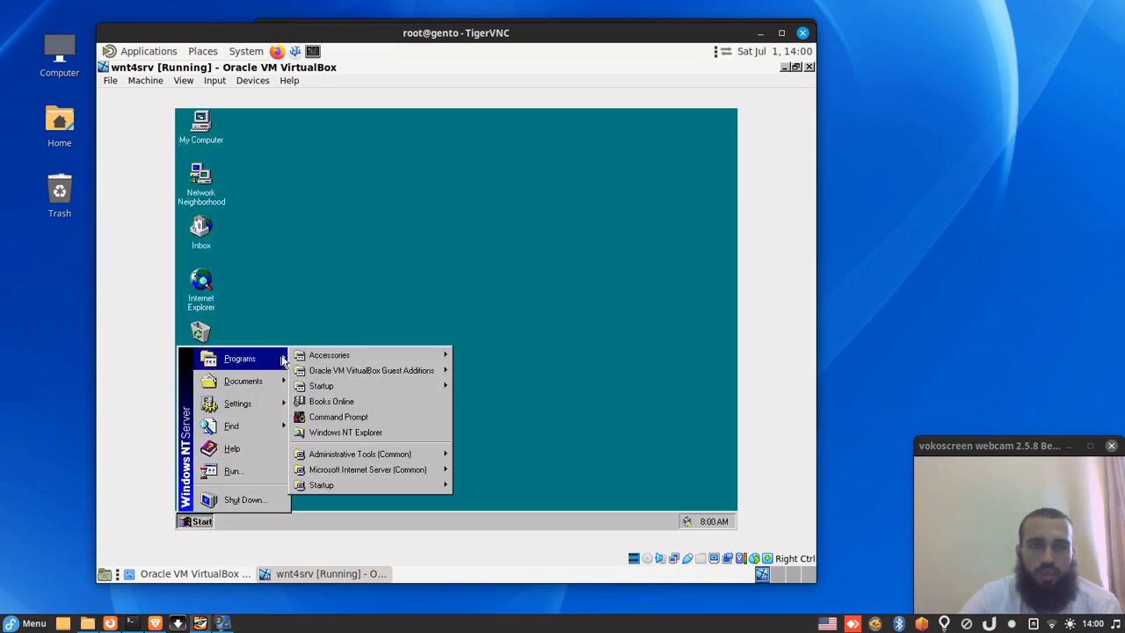
{"action": "left_click", "coordinate": [337, 417]}
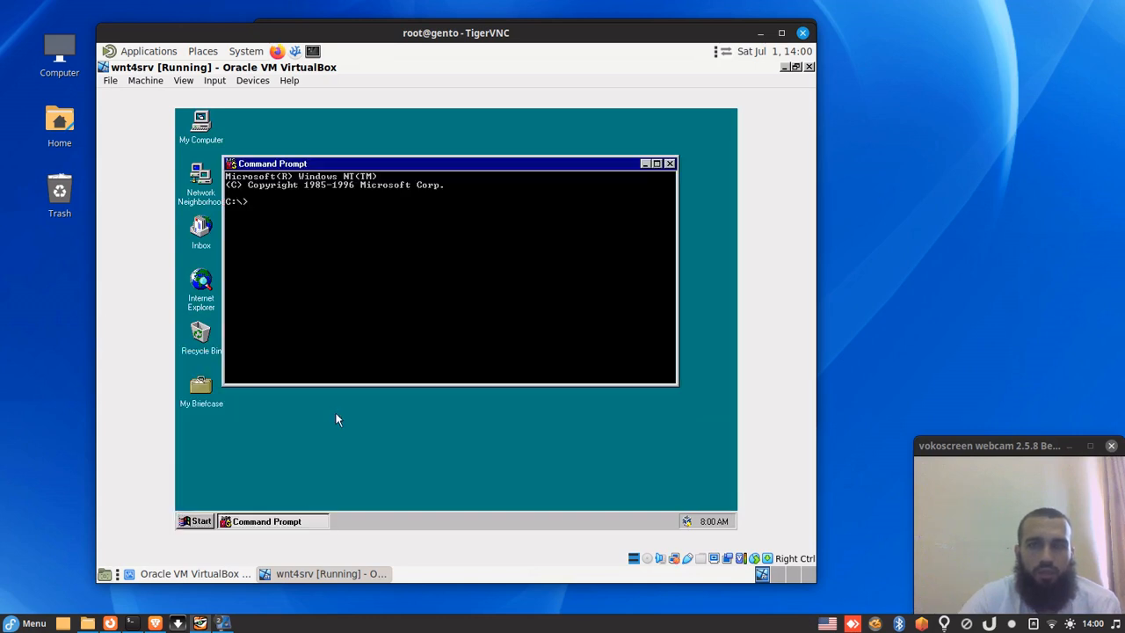
{"action": "type", "text": "ipconfig"}
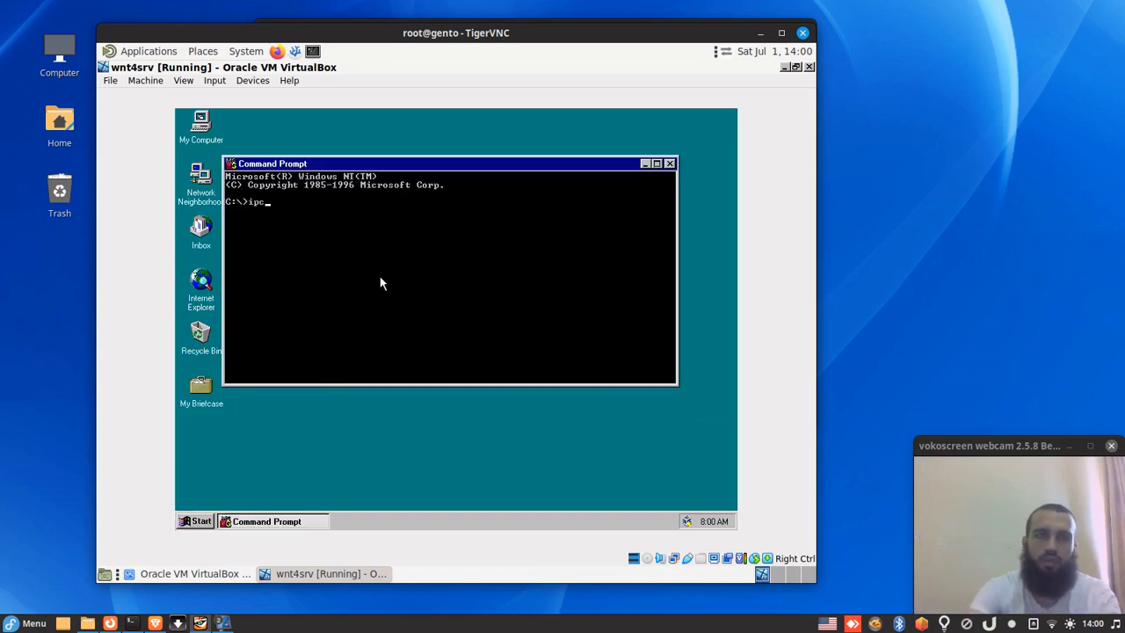
{"action": "key", "text": "Return"}
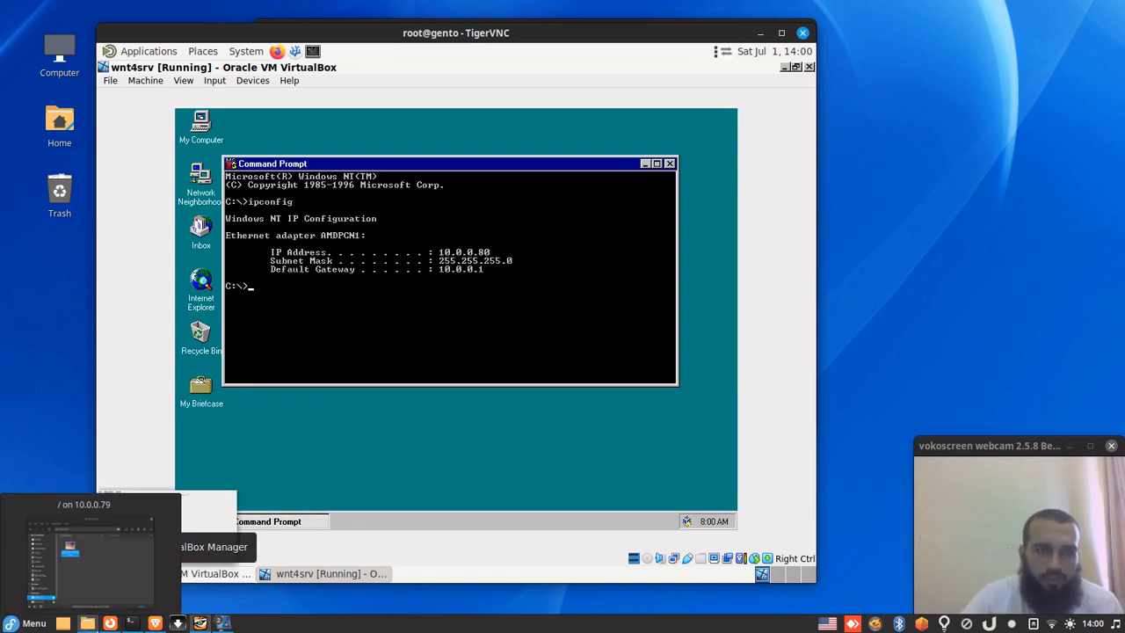
{"action": "left_click", "coordinate": [87, 624]}
{"action": "left_click", "coordinate": [517, 74]}
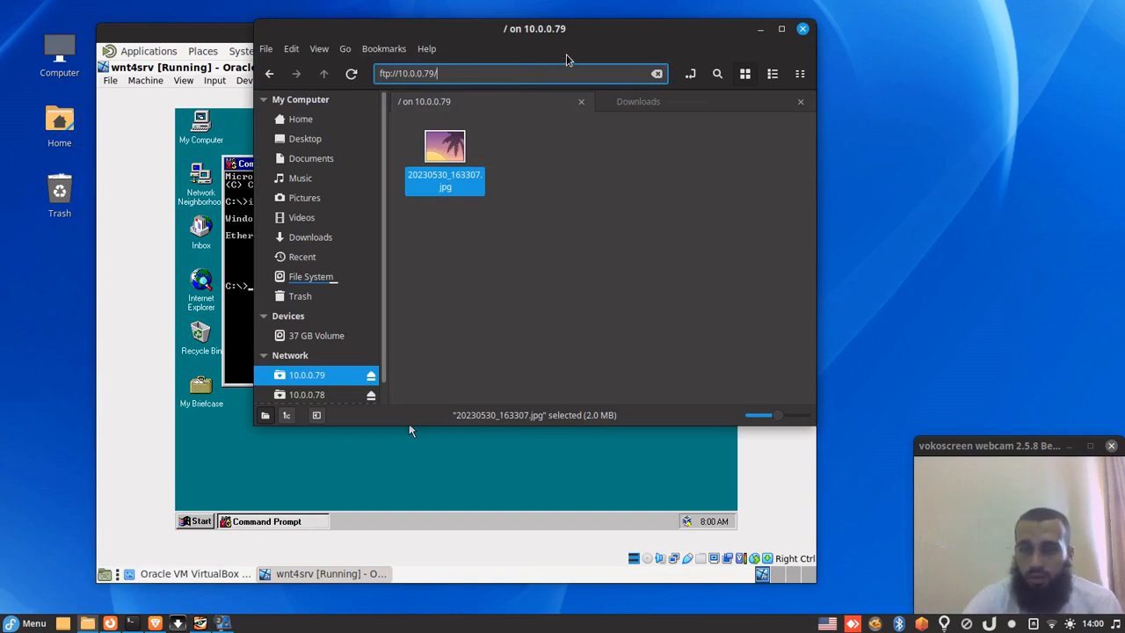
- Connect the file manager to the FTP server at ftp://10.0.0.80
{"action": "key", "text": "BackSpace"}
{"action": "key", "text": "BackSpace"}
{"action": "type", "text": "80"}
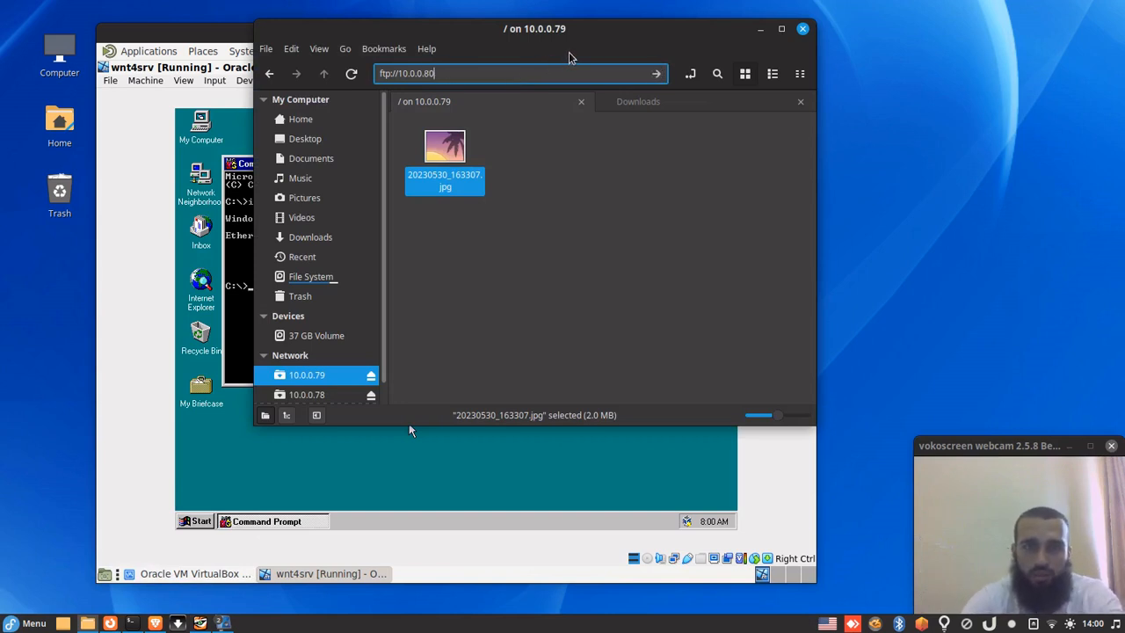
{"action": "key", "text": "Return"}
{"action": "left_click", "coordinate": [593, 363]}
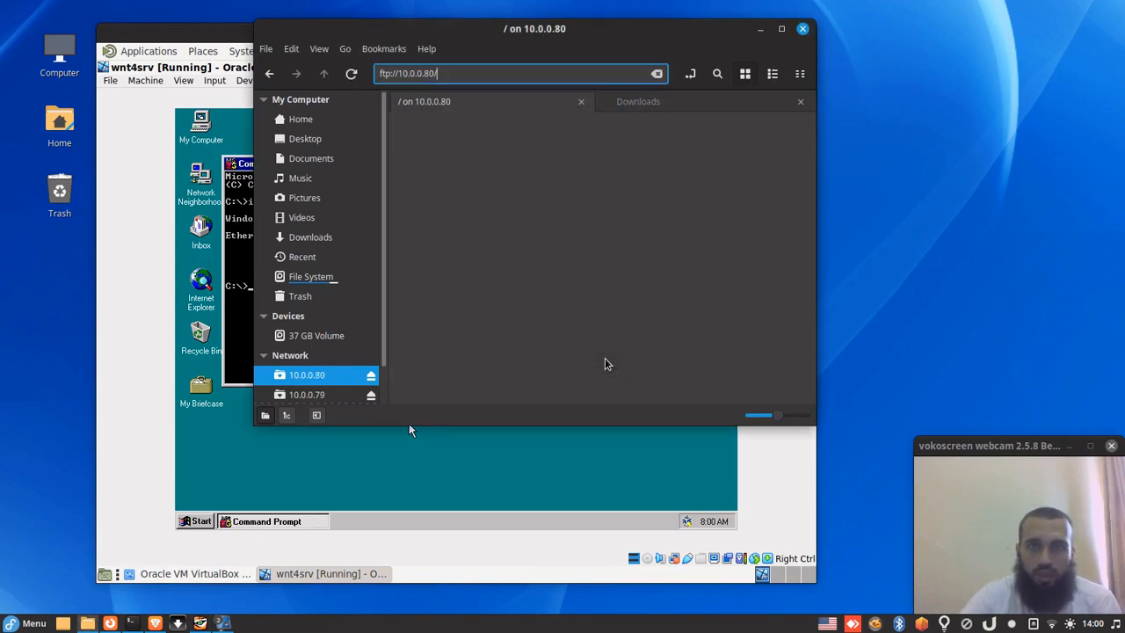
- Copy office2016.txt from Downloads and paste it into the FTP server's root folder
{"action": "left_click", "coordinate": [639, 101]}
{"action": "left_click", "coordinate": [550, 312]}
{"action": "key", "text": "ctrl+c"}
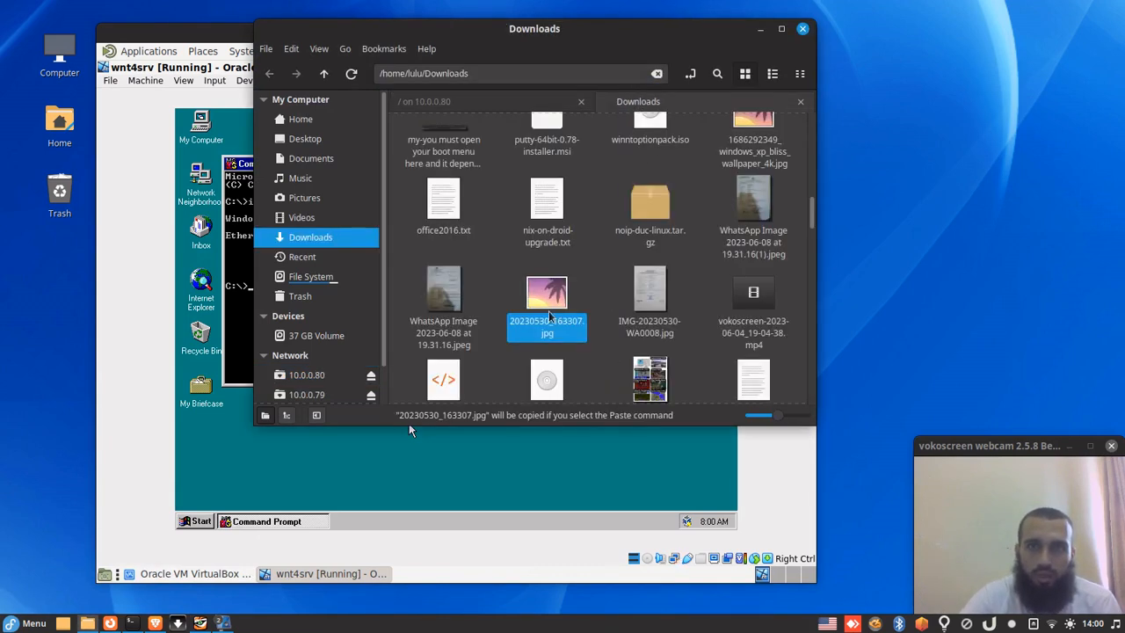
{"action": "right_click", "coordinate": [545, 332]}
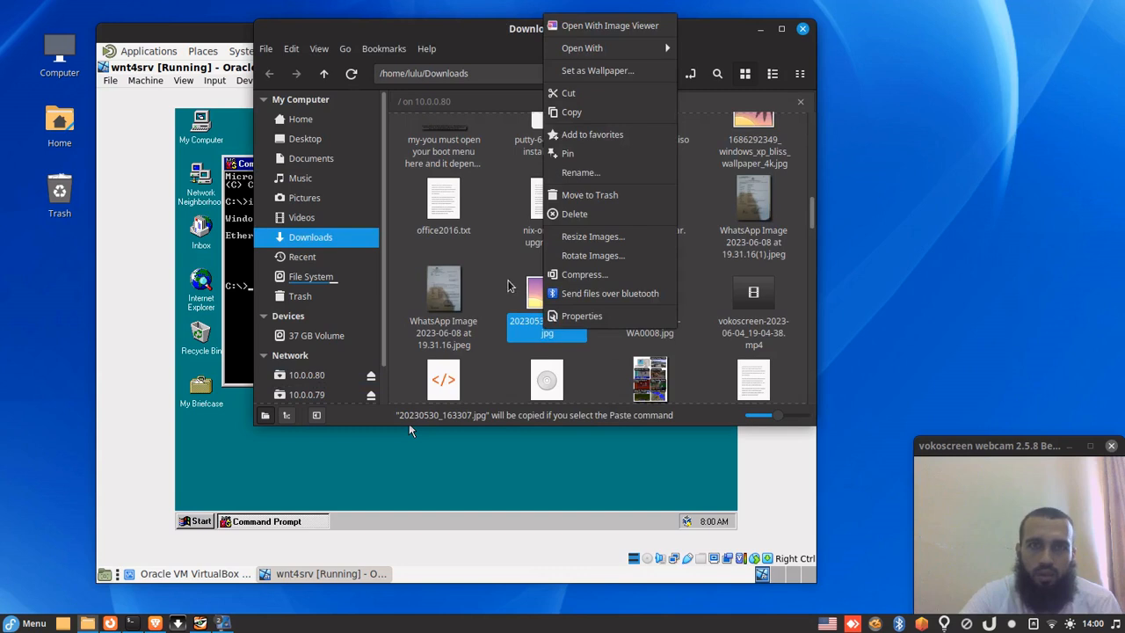
{"action": "key", "text": "Escape"}
{"action": "right_click", "coordinate": [455, 237]}
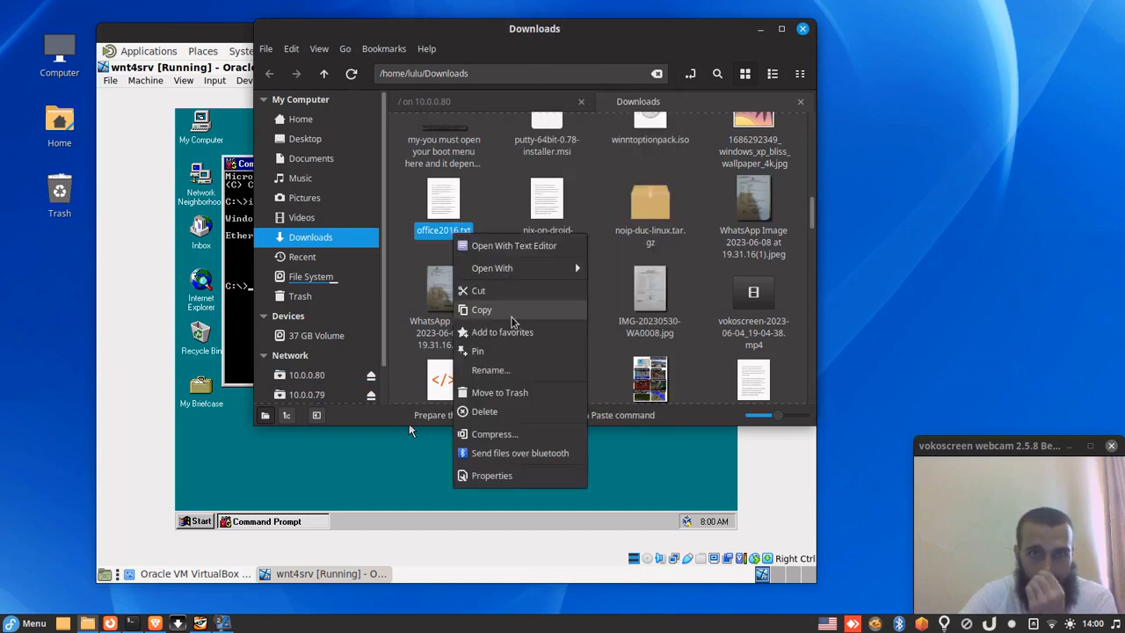
{"action": "left_click", "coordinate": [477, 309]}
{"action": "left_click", "coordinate": [549, 108]}
{"action": "right_click", "coordinate": [572, 222]}
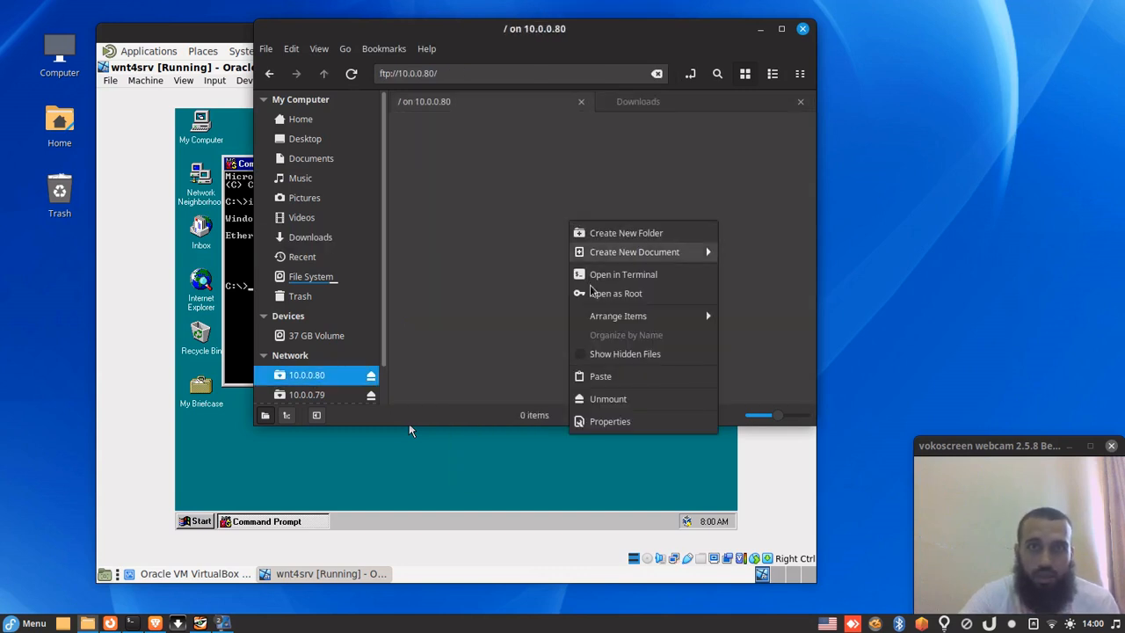
{"action": "left_click", "coordinate": [622, 376]}
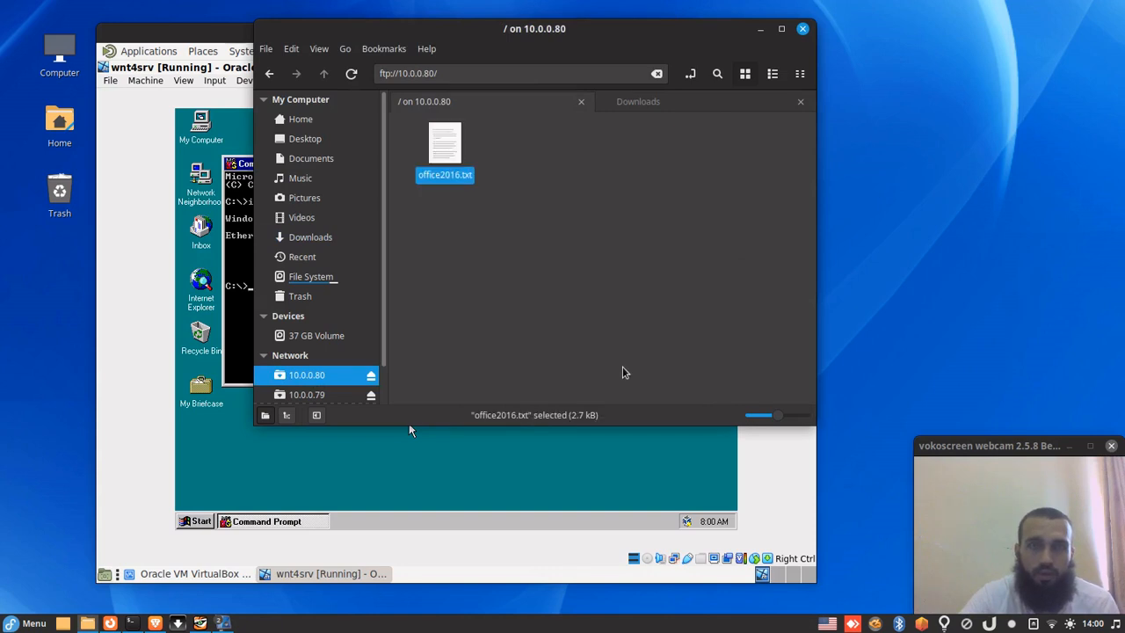
{"action": "left_click", "coordinate": [395, 477]}
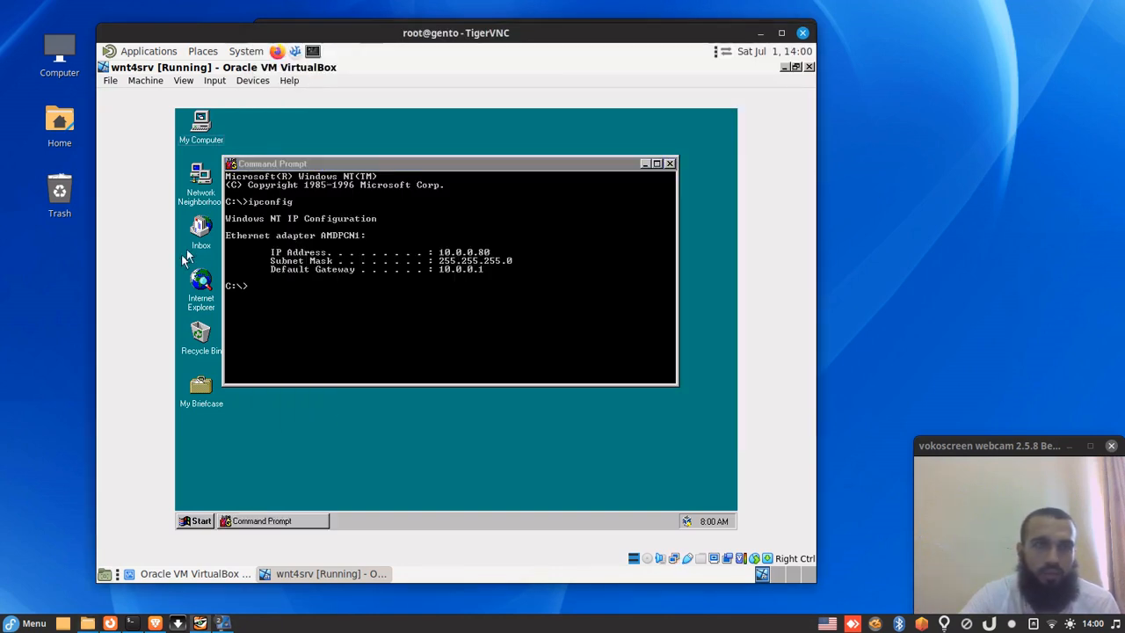
- Create a new text document in the guest's C:\InetPub\ftproot folder
{"action": "double_click", "coordinate": [195, 145]}
{"action": "double_click", "coordinate": [253, 208]}
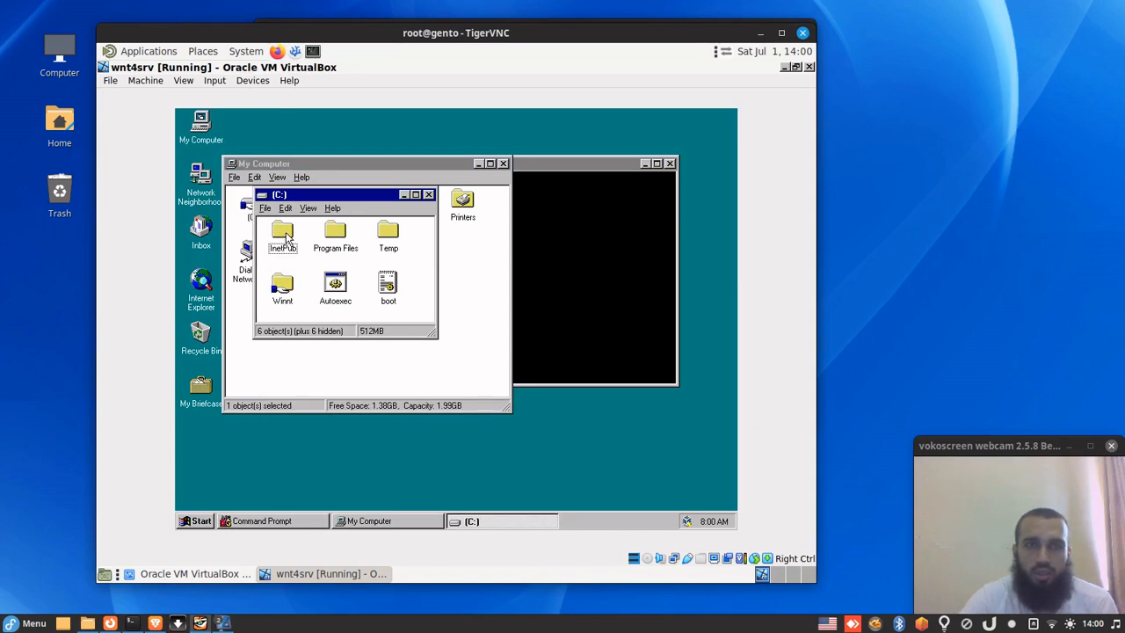
{"action": "double_click", "coordinate": [285, 234]}
{"action": "double_click", "coordinate": [299, 251]}
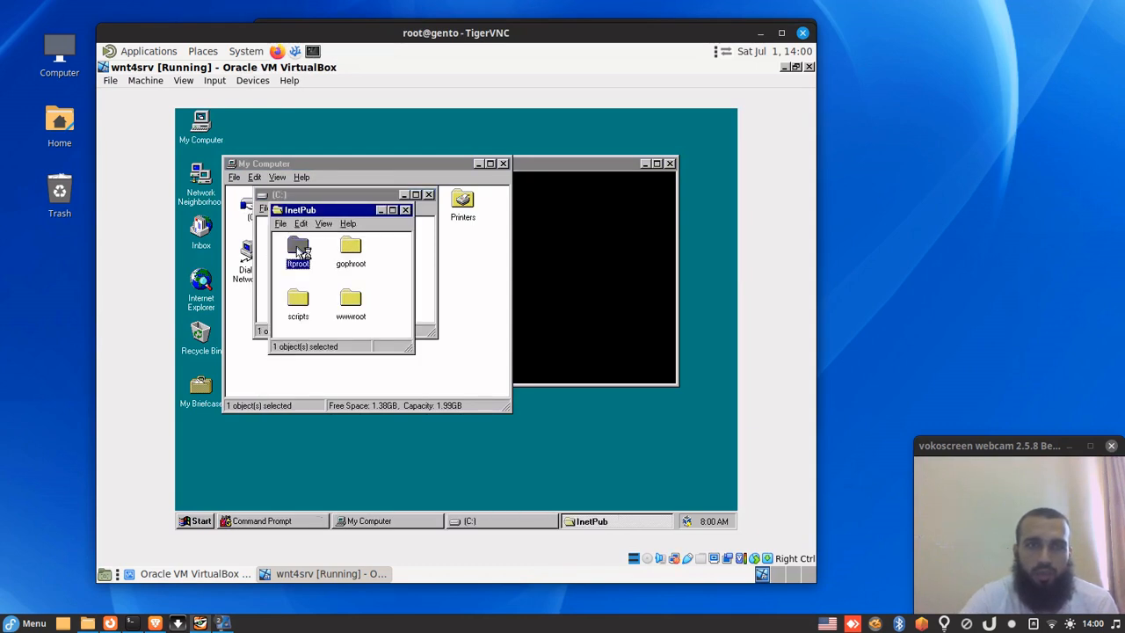
{"action": "right_click", "coordinate": [228, 179]}
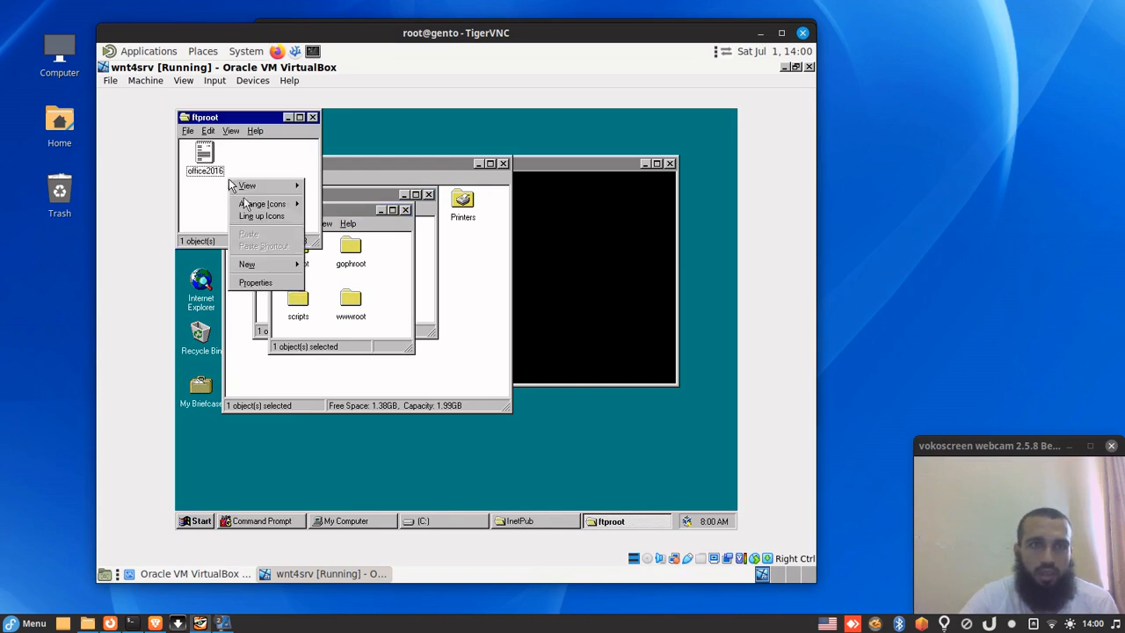
{"action": "mouse_move", "coordinate": [285, 268]}
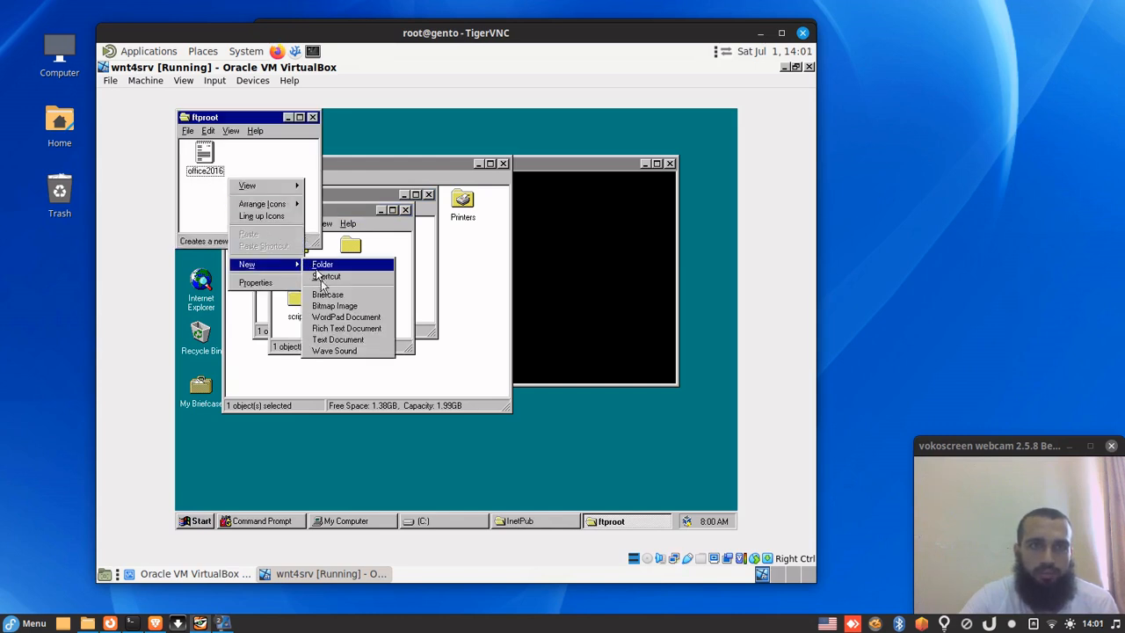
{"action": "left_click", "coordinate": [350, 340]}
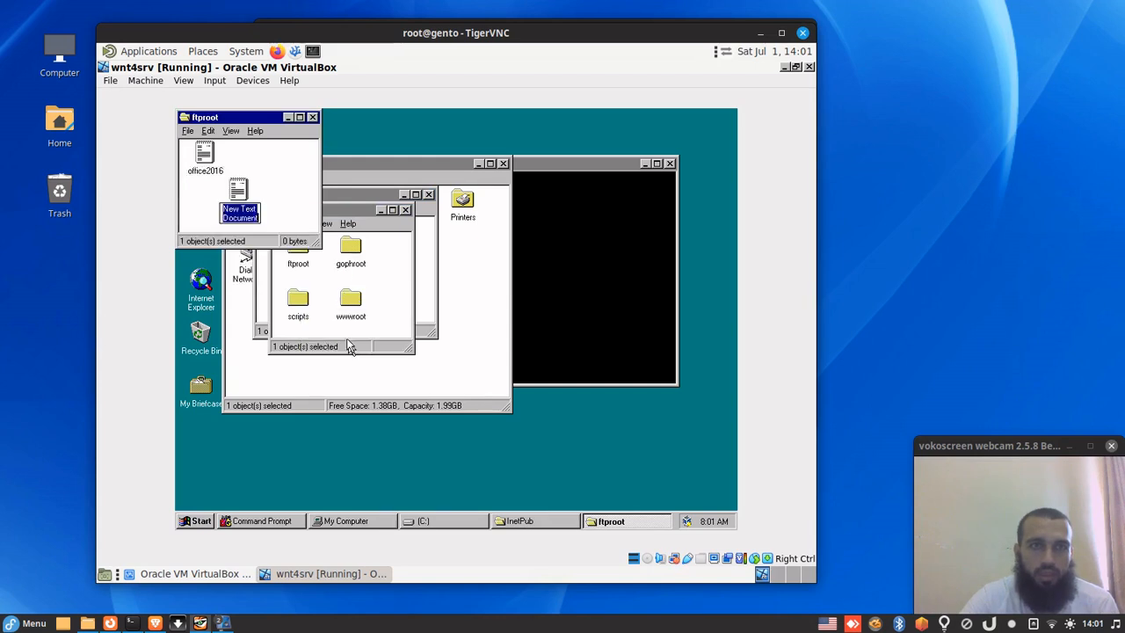
- Write the lines 'subscribe', 'like share' and 'comment' in the document and save it
{"action": "double_click", "coordinate": [243, 192]}
{"action": "type", "text": "subscrib"}
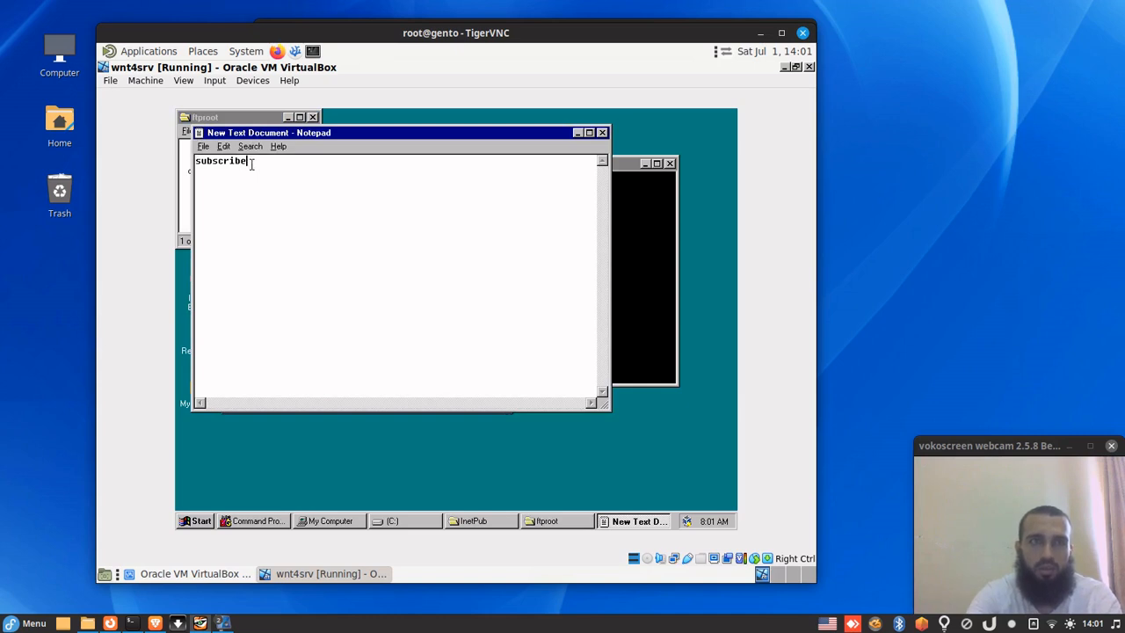
{"action": "type", "text": "e"}
{"action": "key", "text": "Return"}
{"action": "type", "text": "like share"}
{"action": "key", "text": "Return"}
{"action": "type", "text": "comment"}
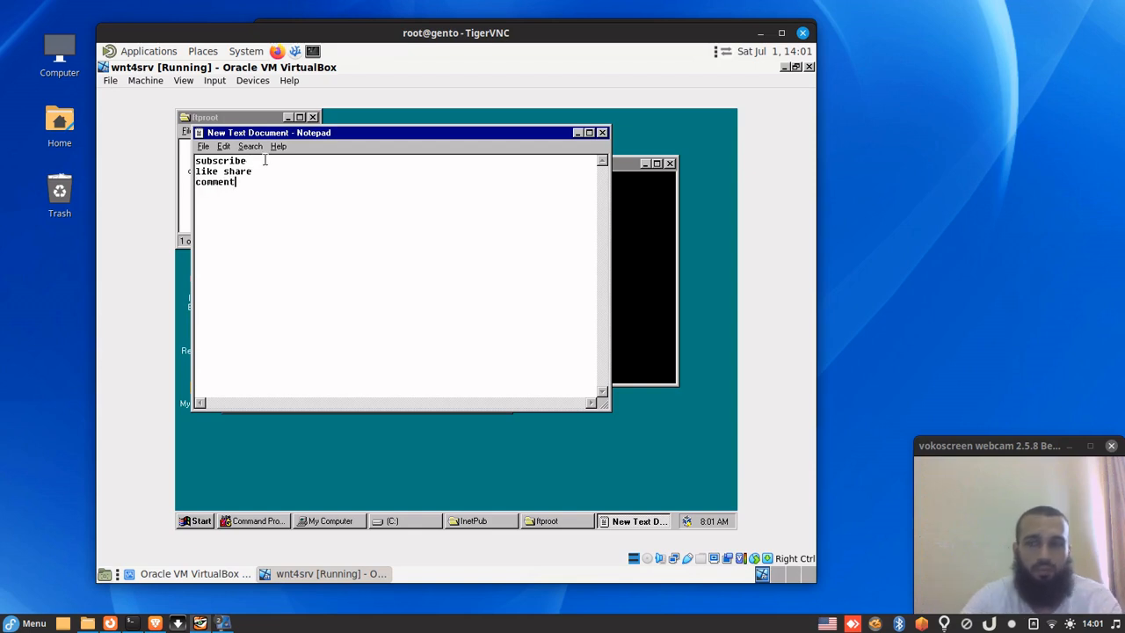
{"action": "left_click", "coordinate": [602, 133]}
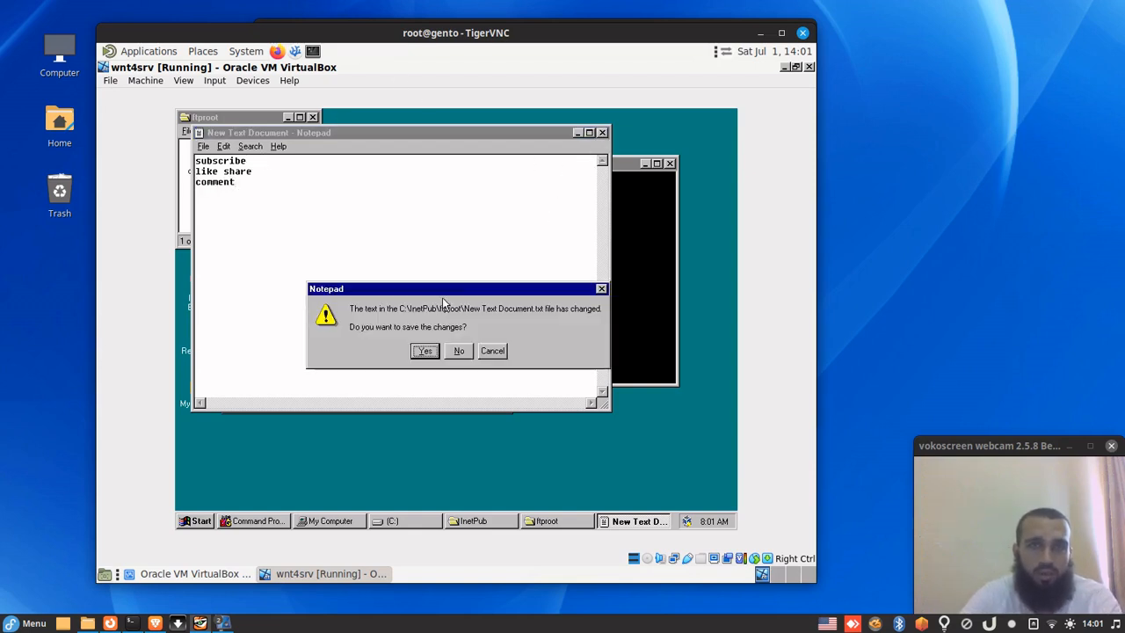
{"action": "left_click", "coordinate": [426, 350]}
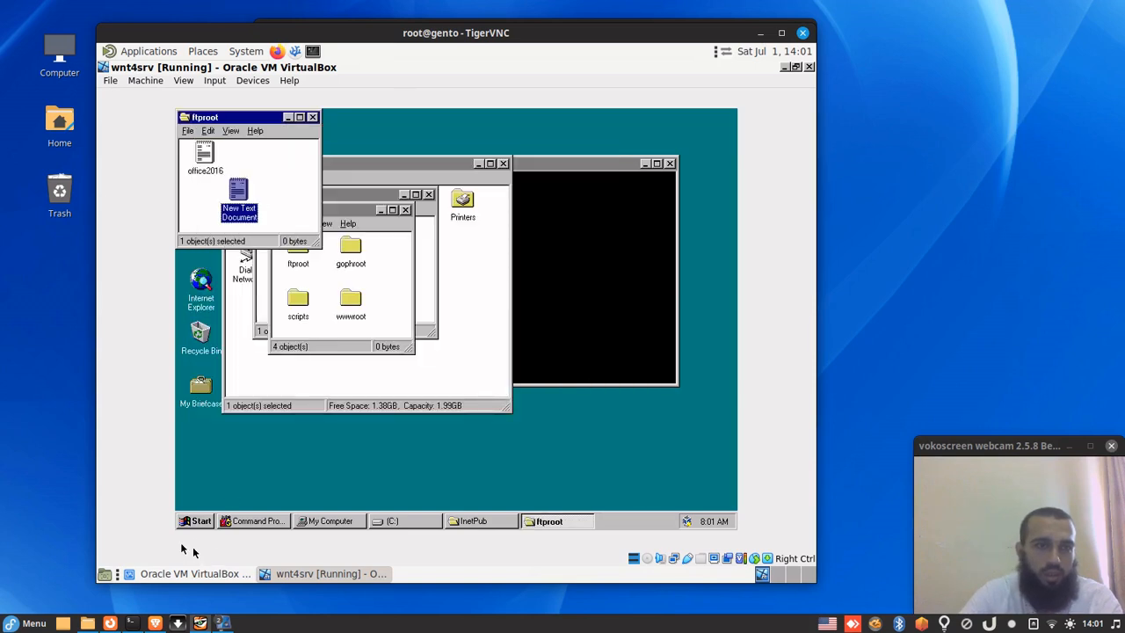
- Refresh the 10.0.0.80 FTP folder in Caja and open New Text Document.txt with Pluma
{"action": "left_click", "coordinate": [87, 622]}
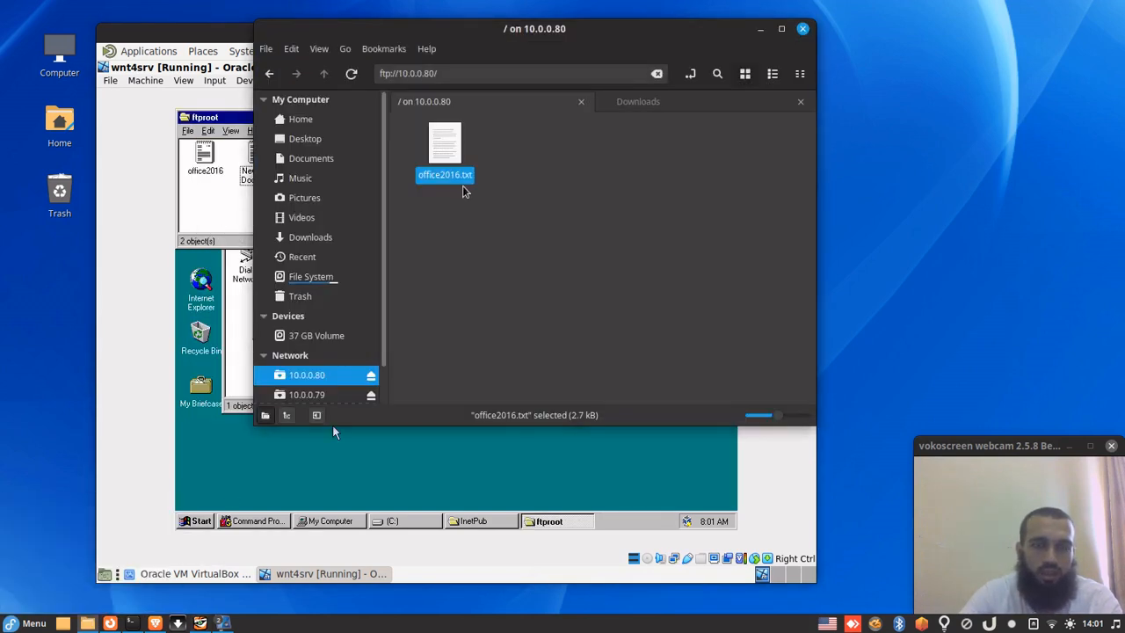
{"action": "key", "text": "F5"}
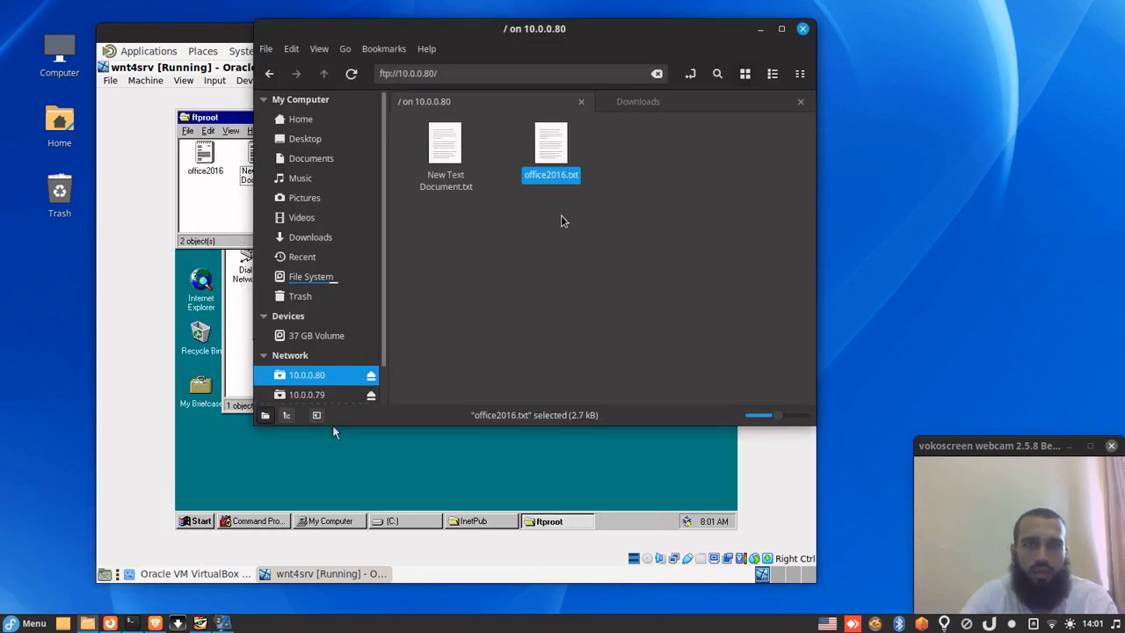
{"action": "right_click", "coordinate": [454, 174]}
{"action": "mouse_move", "coordinate": [527, 208]}
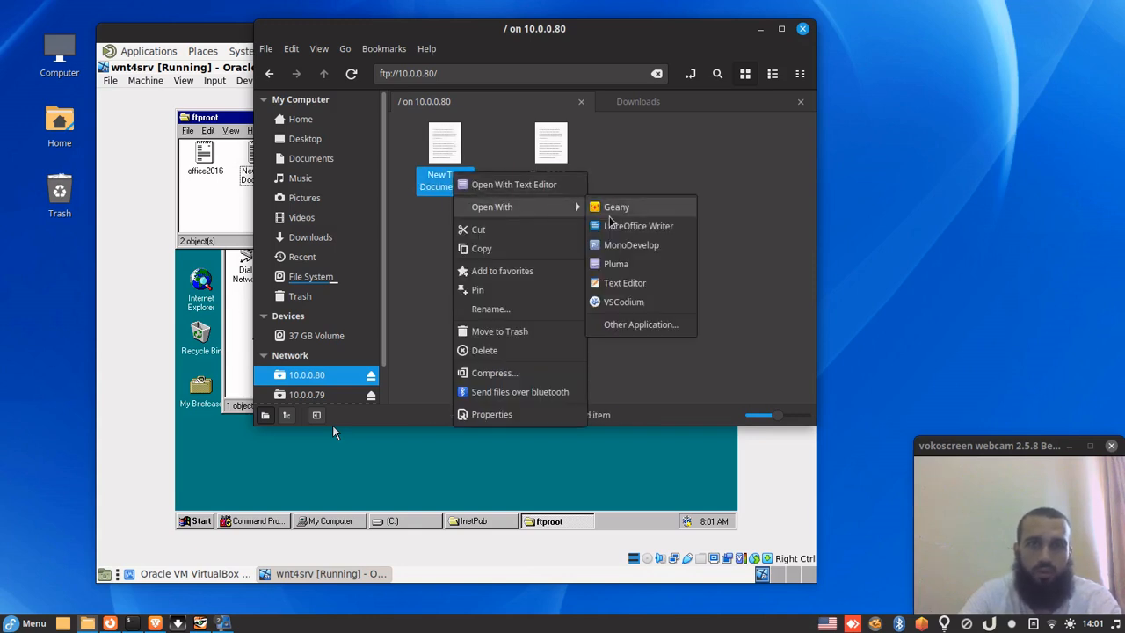
{"action": "left_click", "coordinate": [645, 266]}
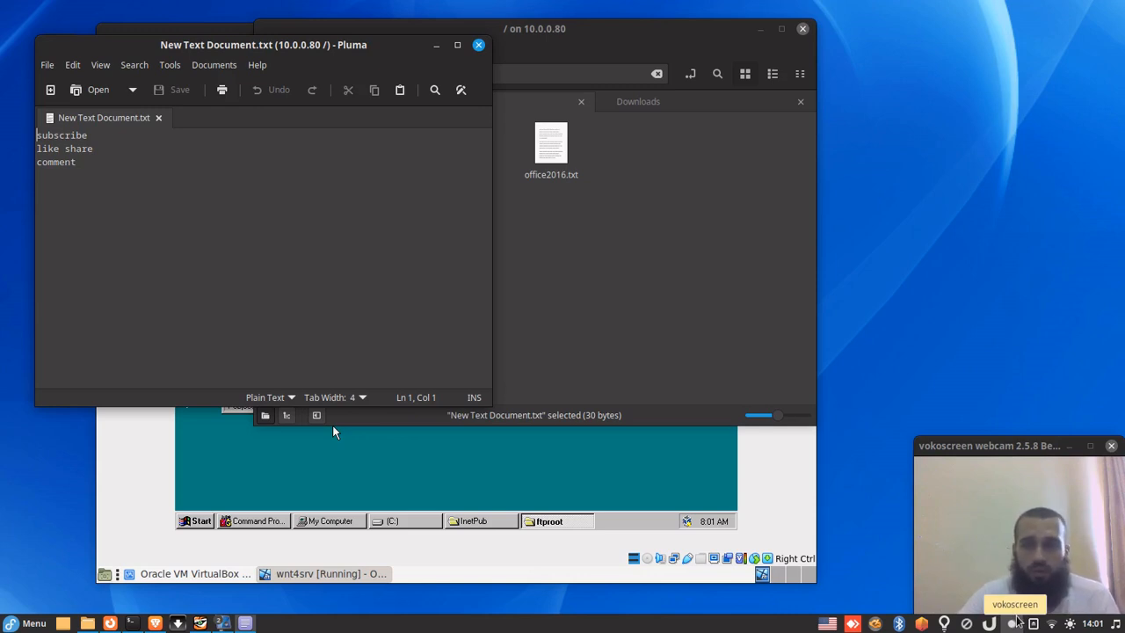
{"action": "right_click", "coordinate": [1012, 625]}
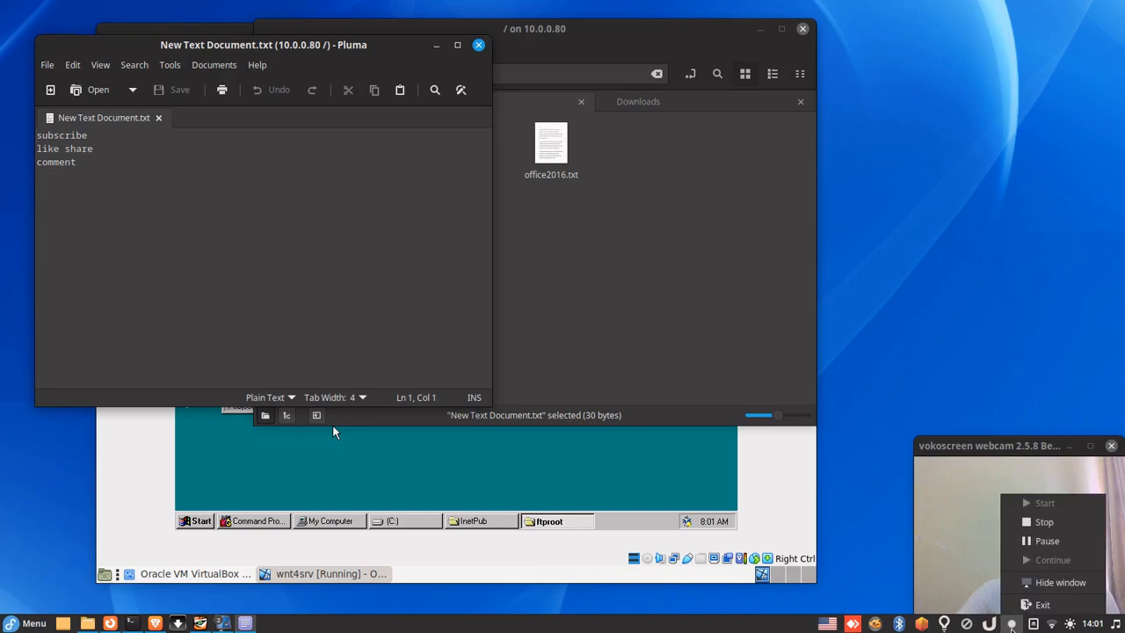